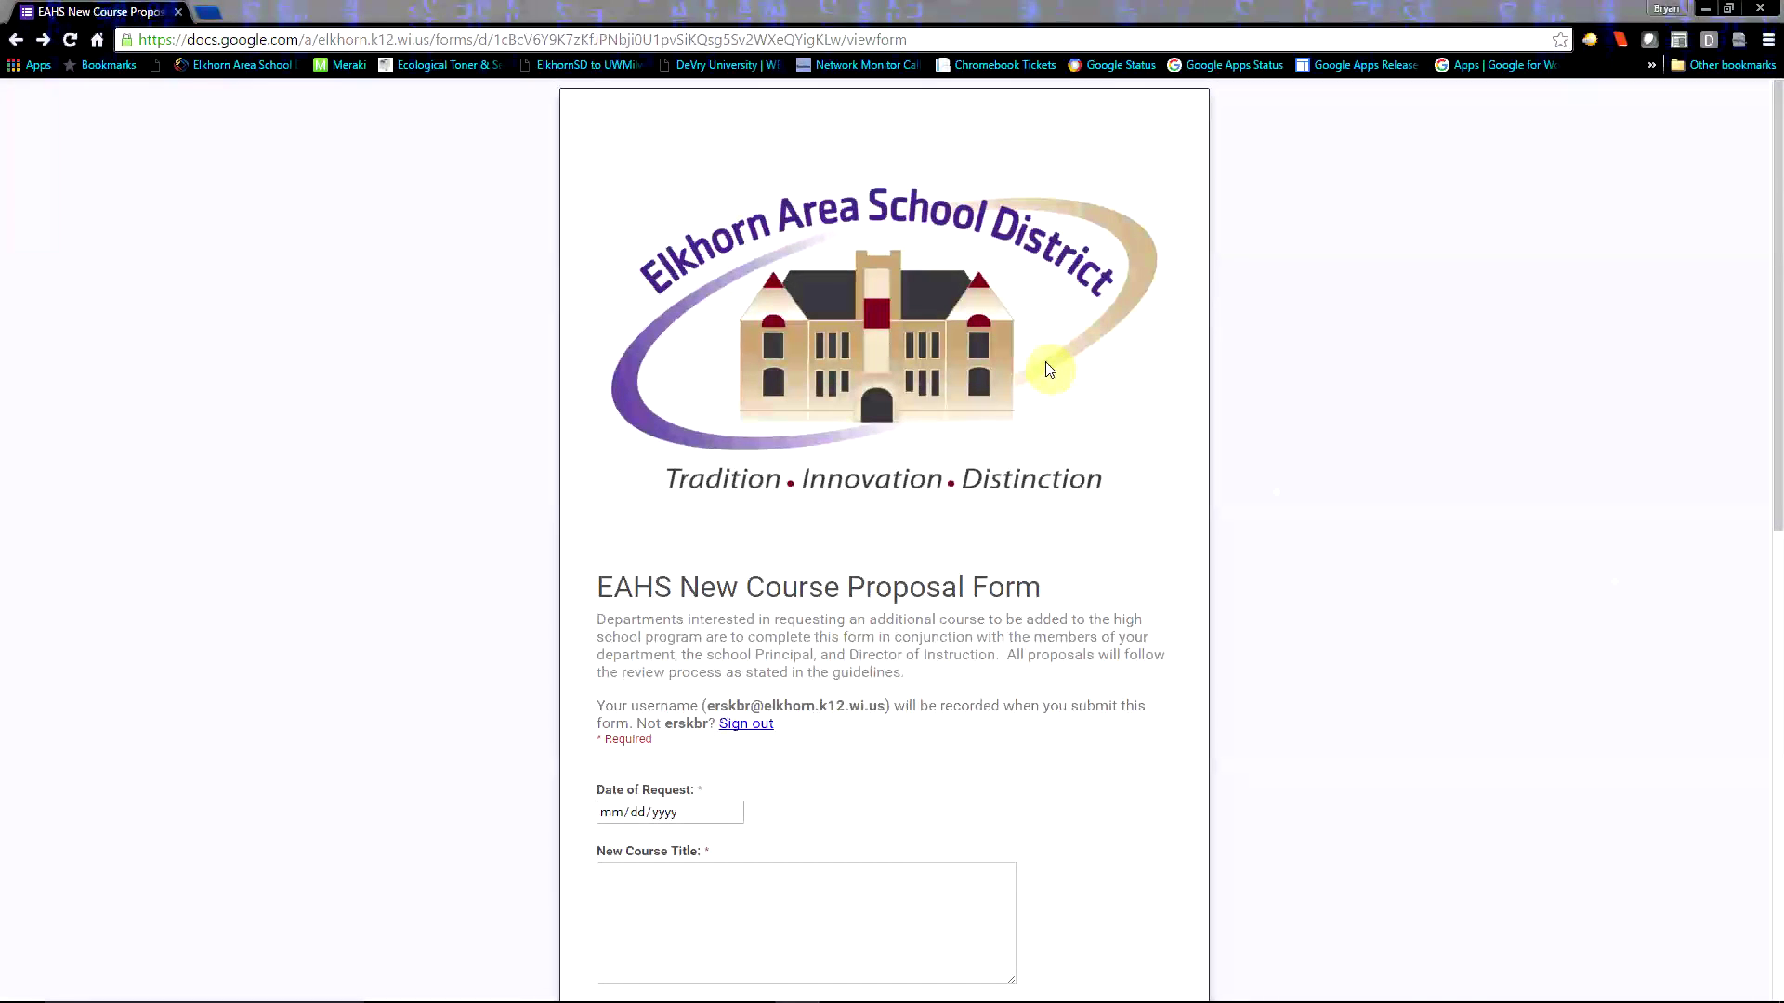
Step: Set the date of request to 05/04/2016 and enter "Computer Networking" as the new course title
scroll(1053, 368, down, 2)
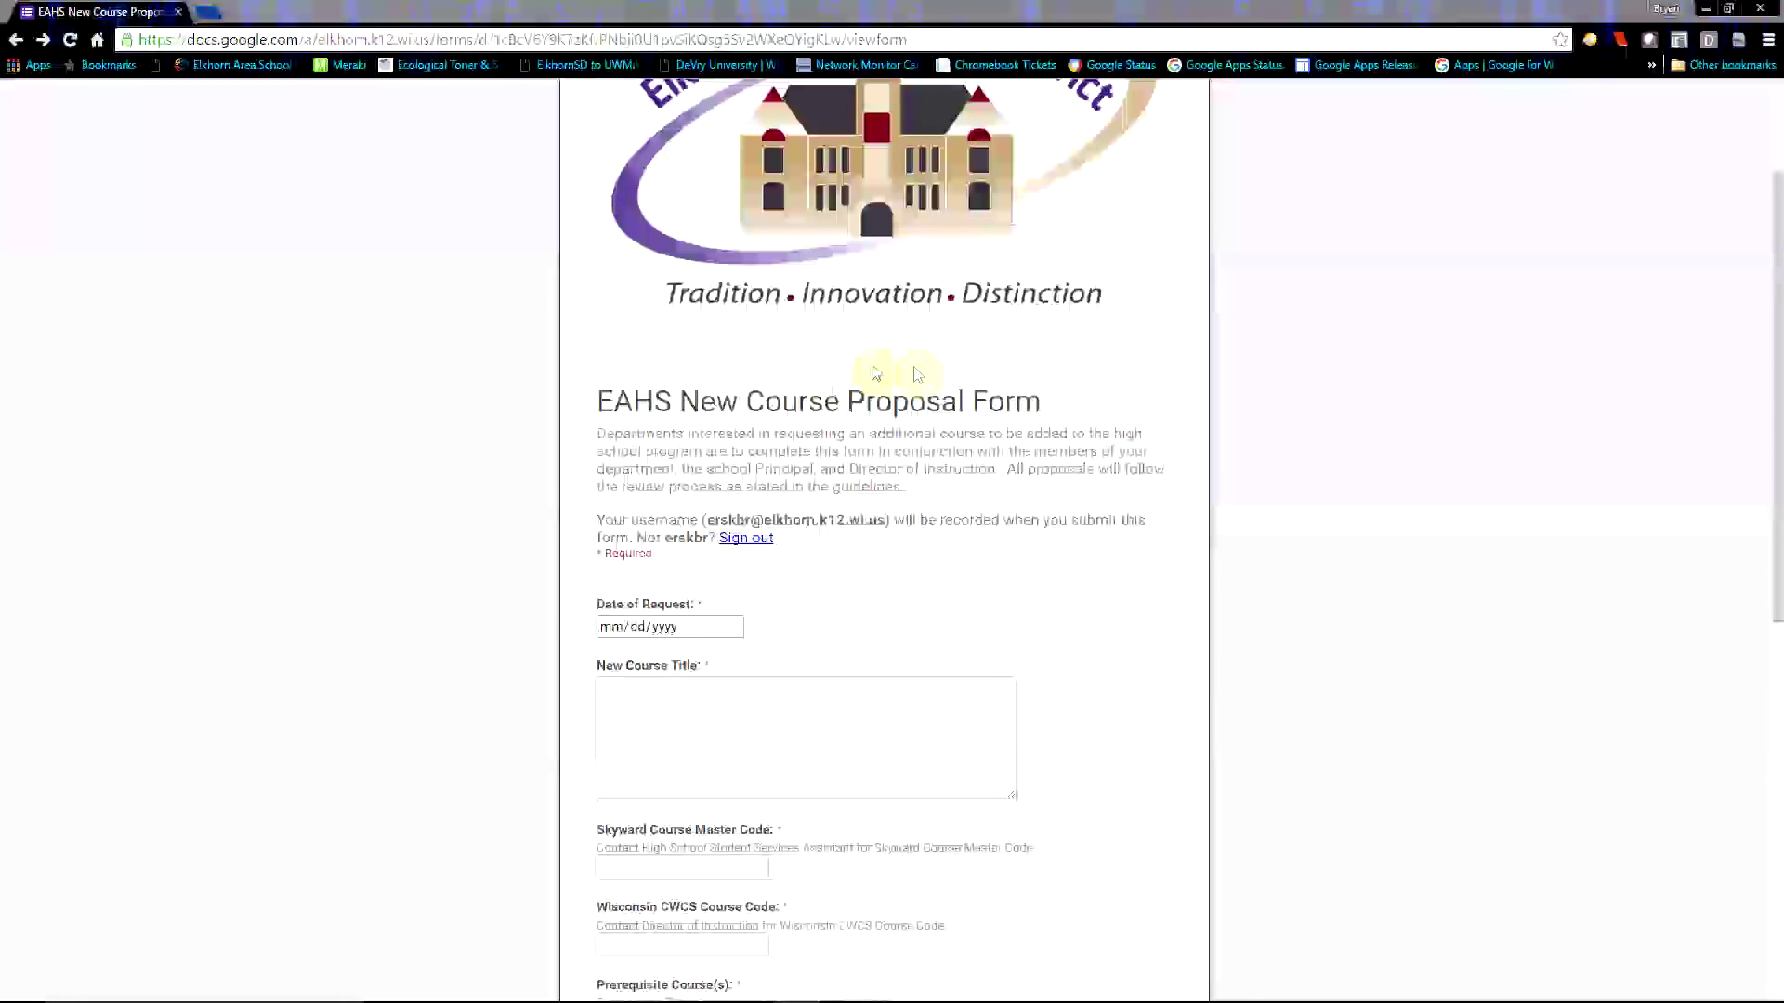
click(733, 628)
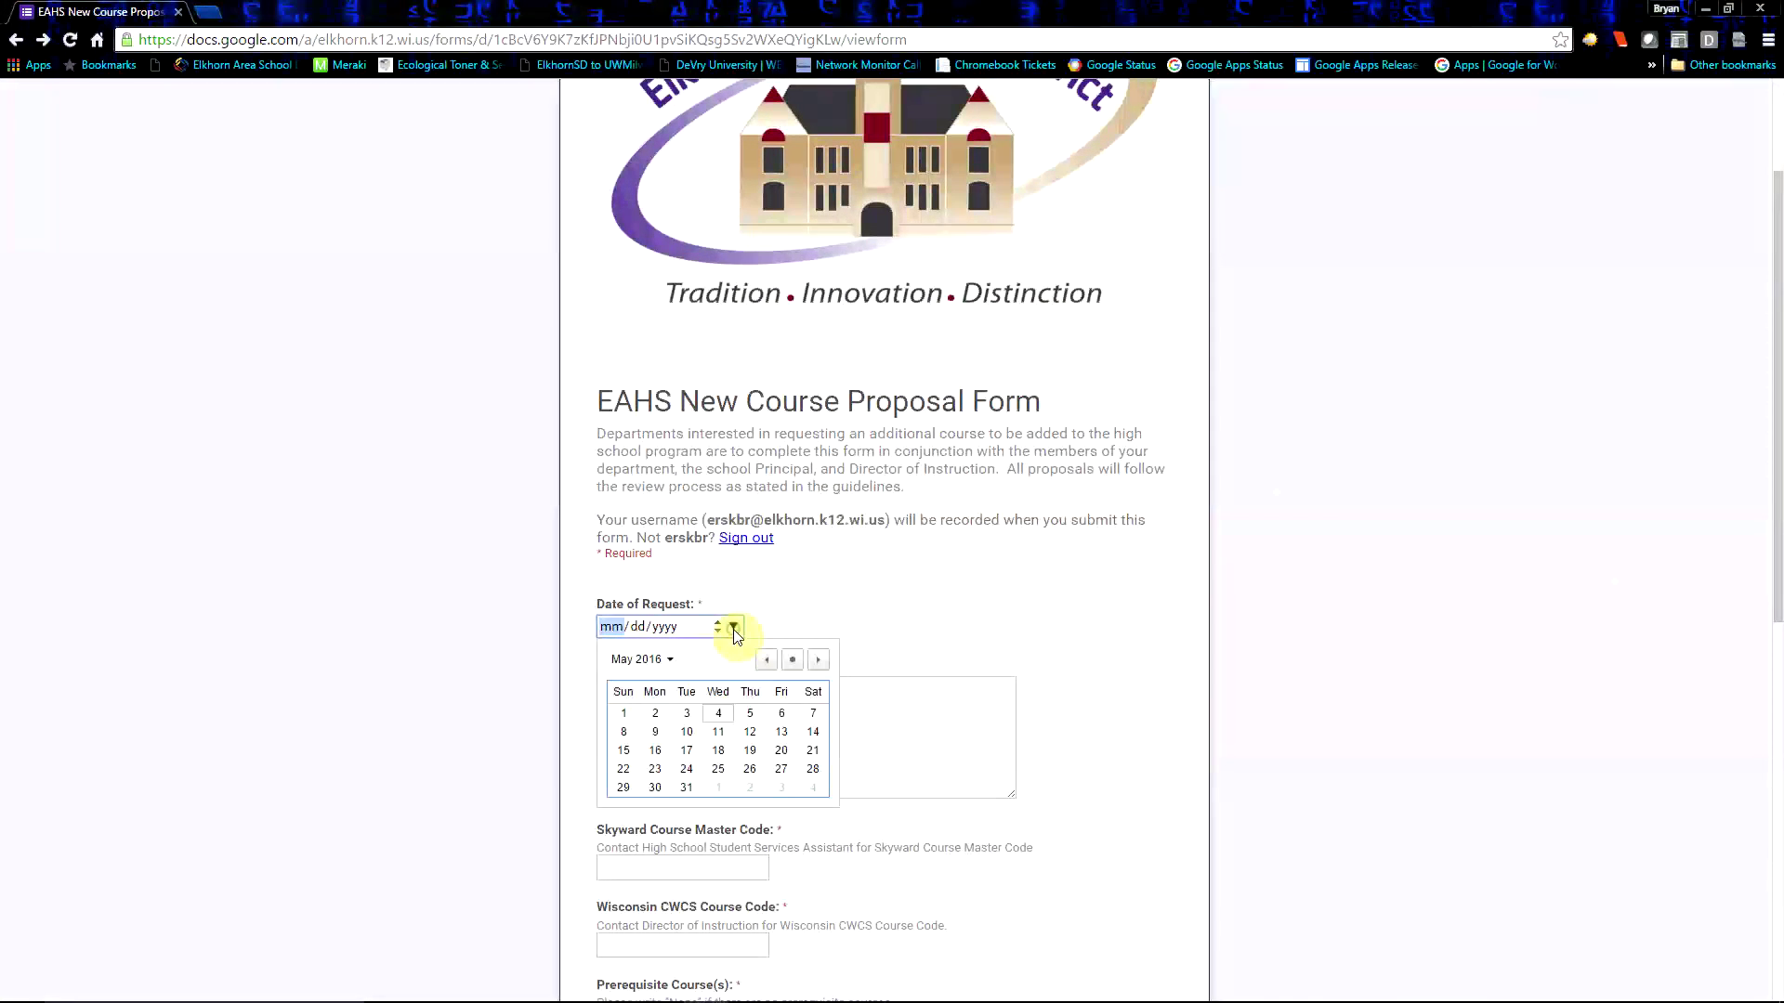
click(720, 717)
click(677, 703)
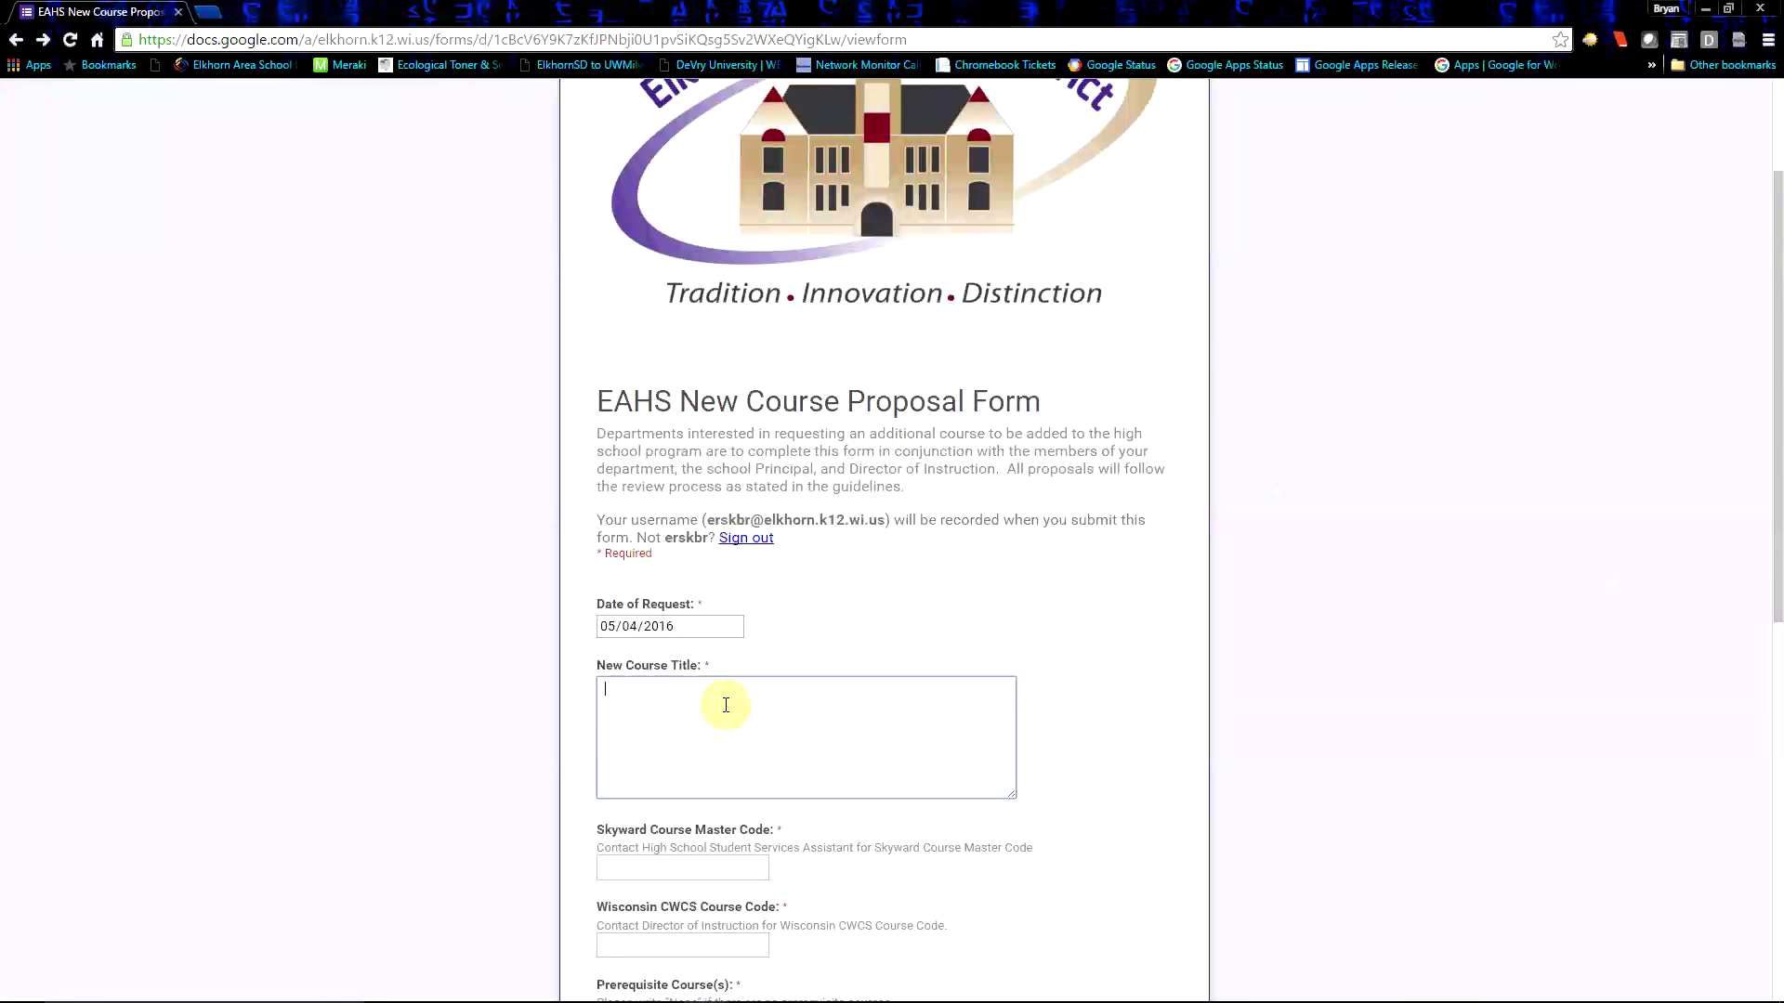
click(725, 705)
text(Computer Networking)
Step: Enter 123abc as the Skyward course master code and 321cba as the Wisconsin CWCS course code
scroll(726, 705, down, 1)
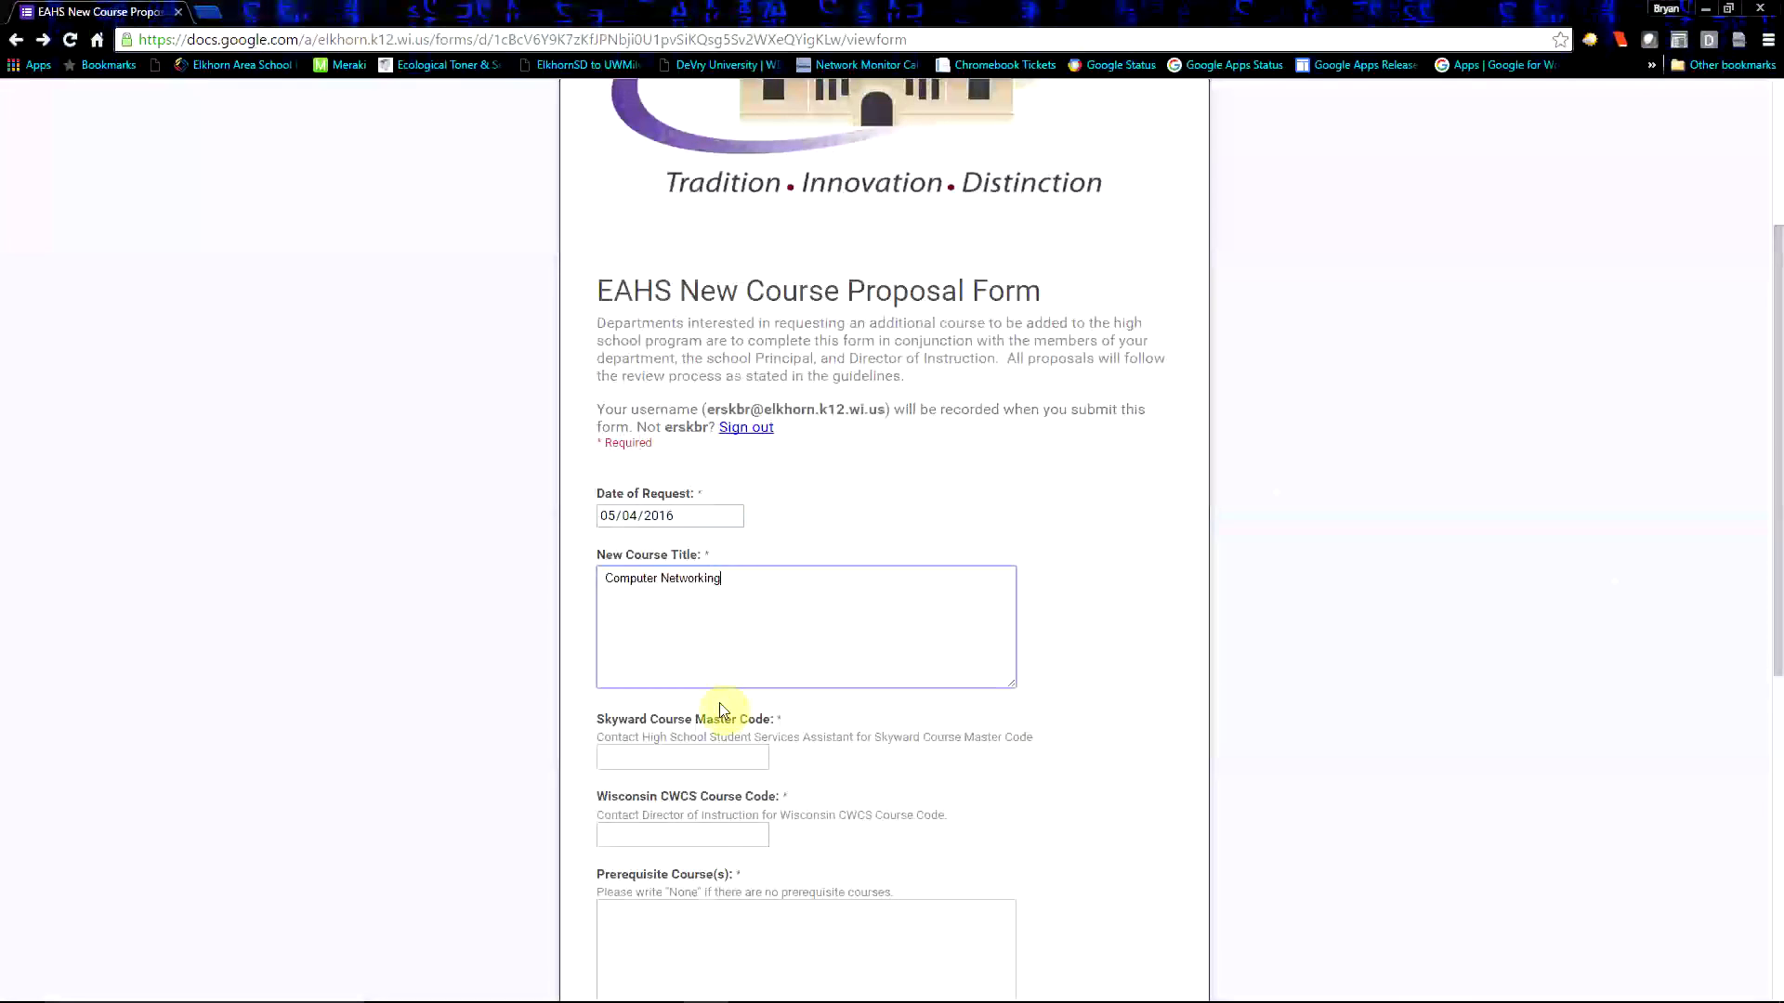
scroll(723, 709, down, 1)
click(681, 685)
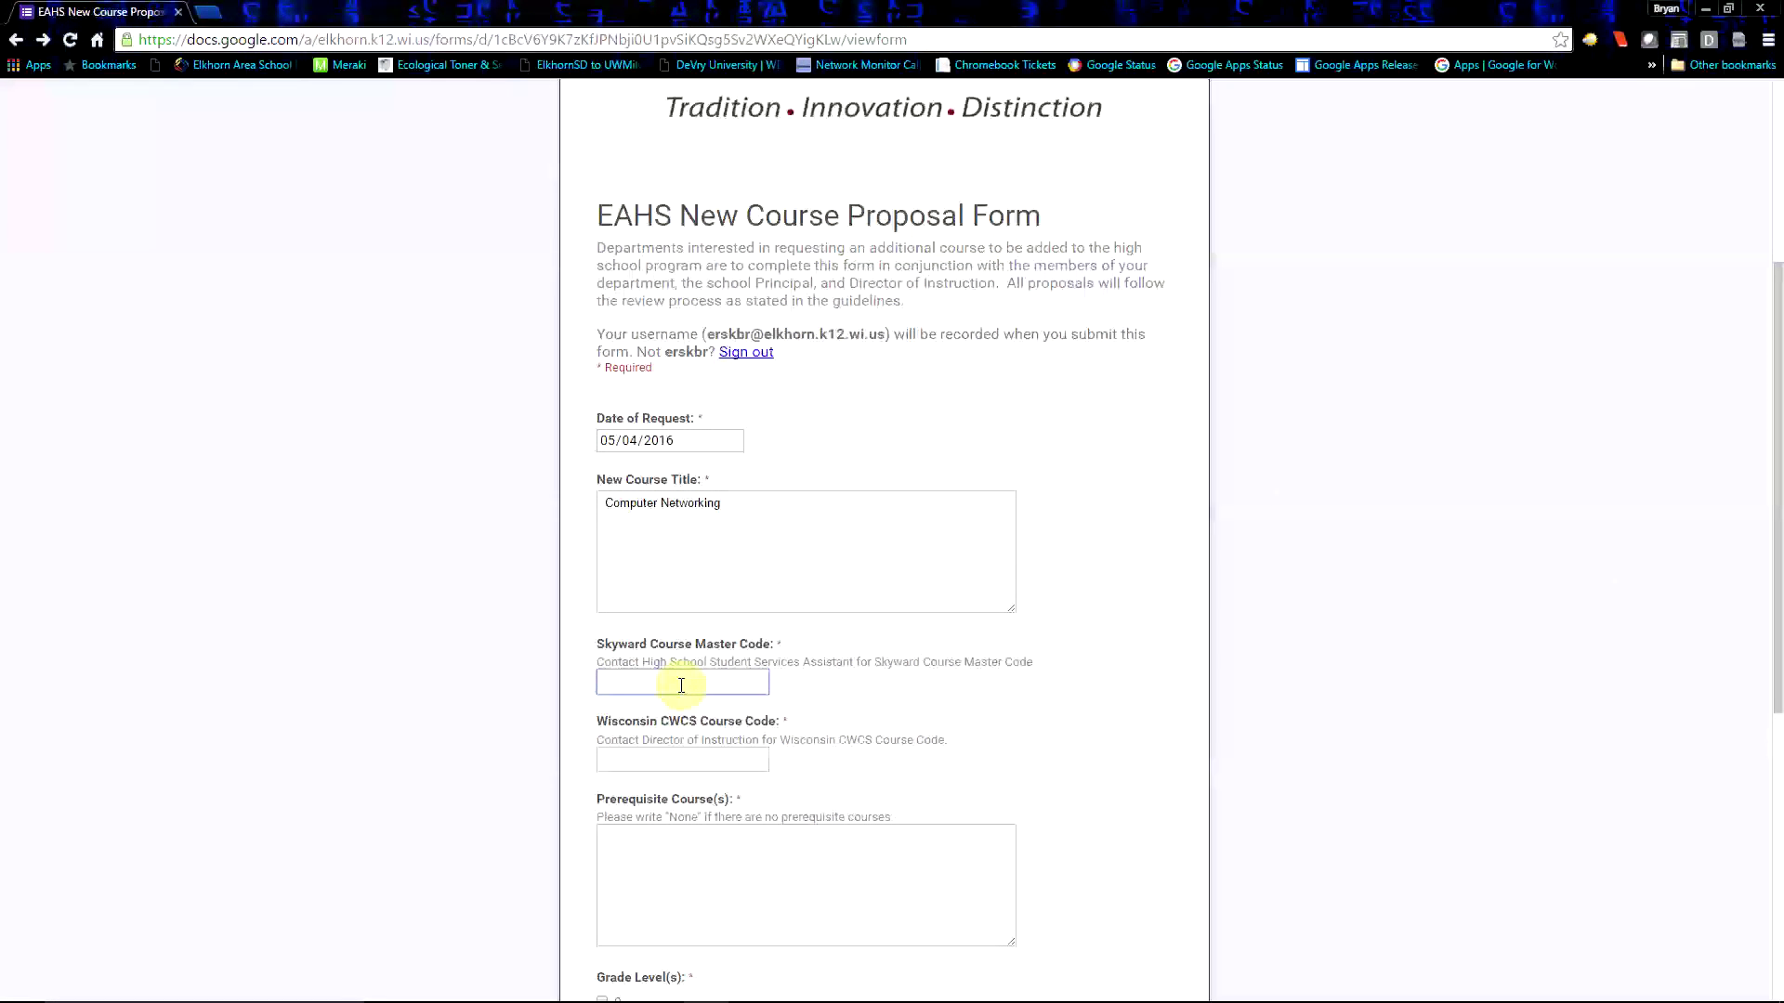
text(123)
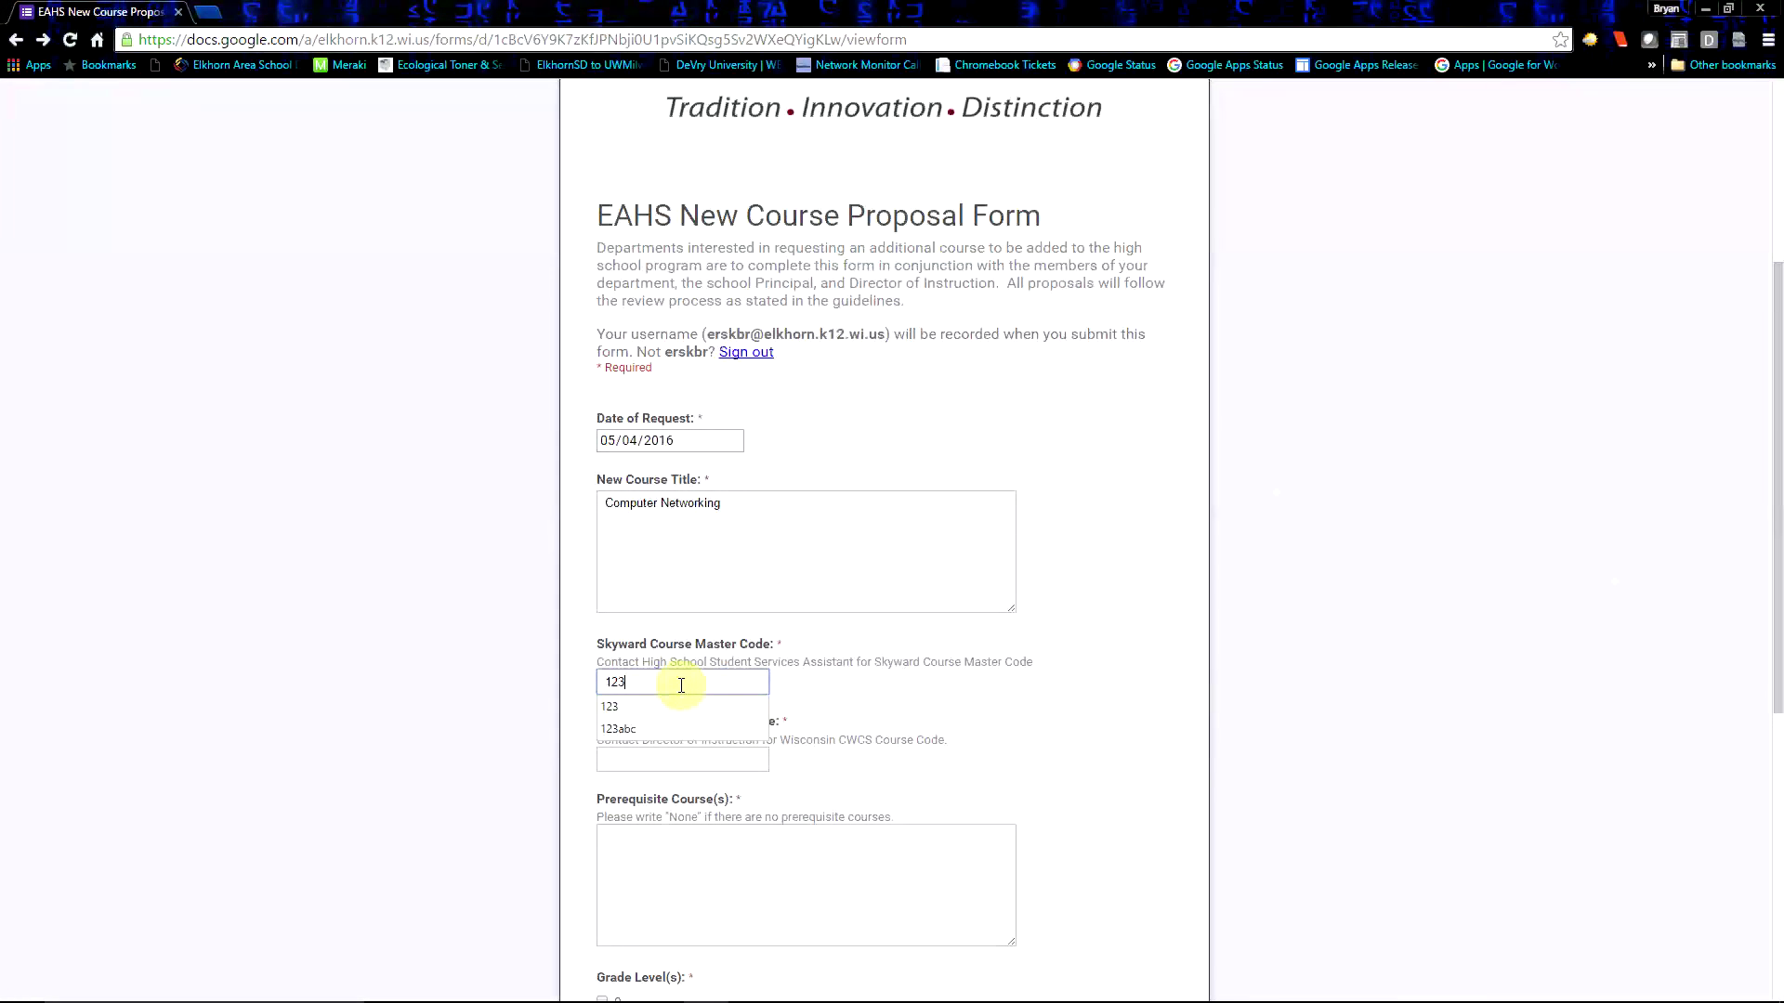
text(abc)
key(Tab)
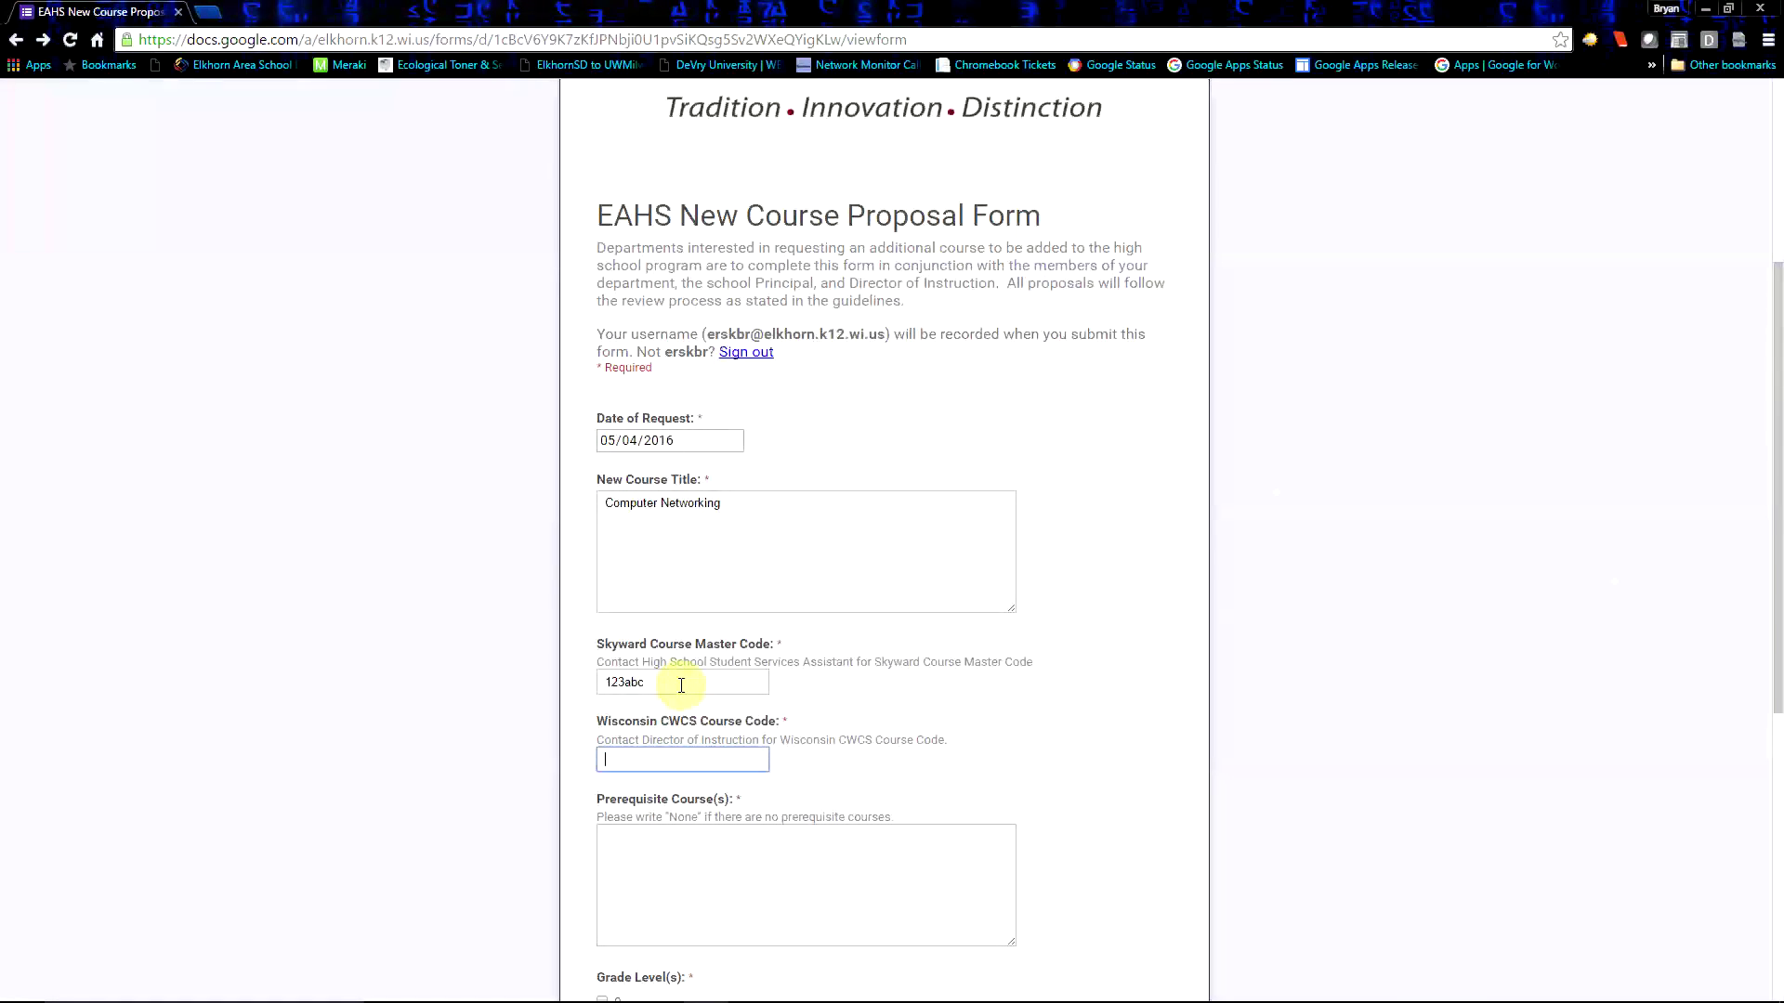
text(321)
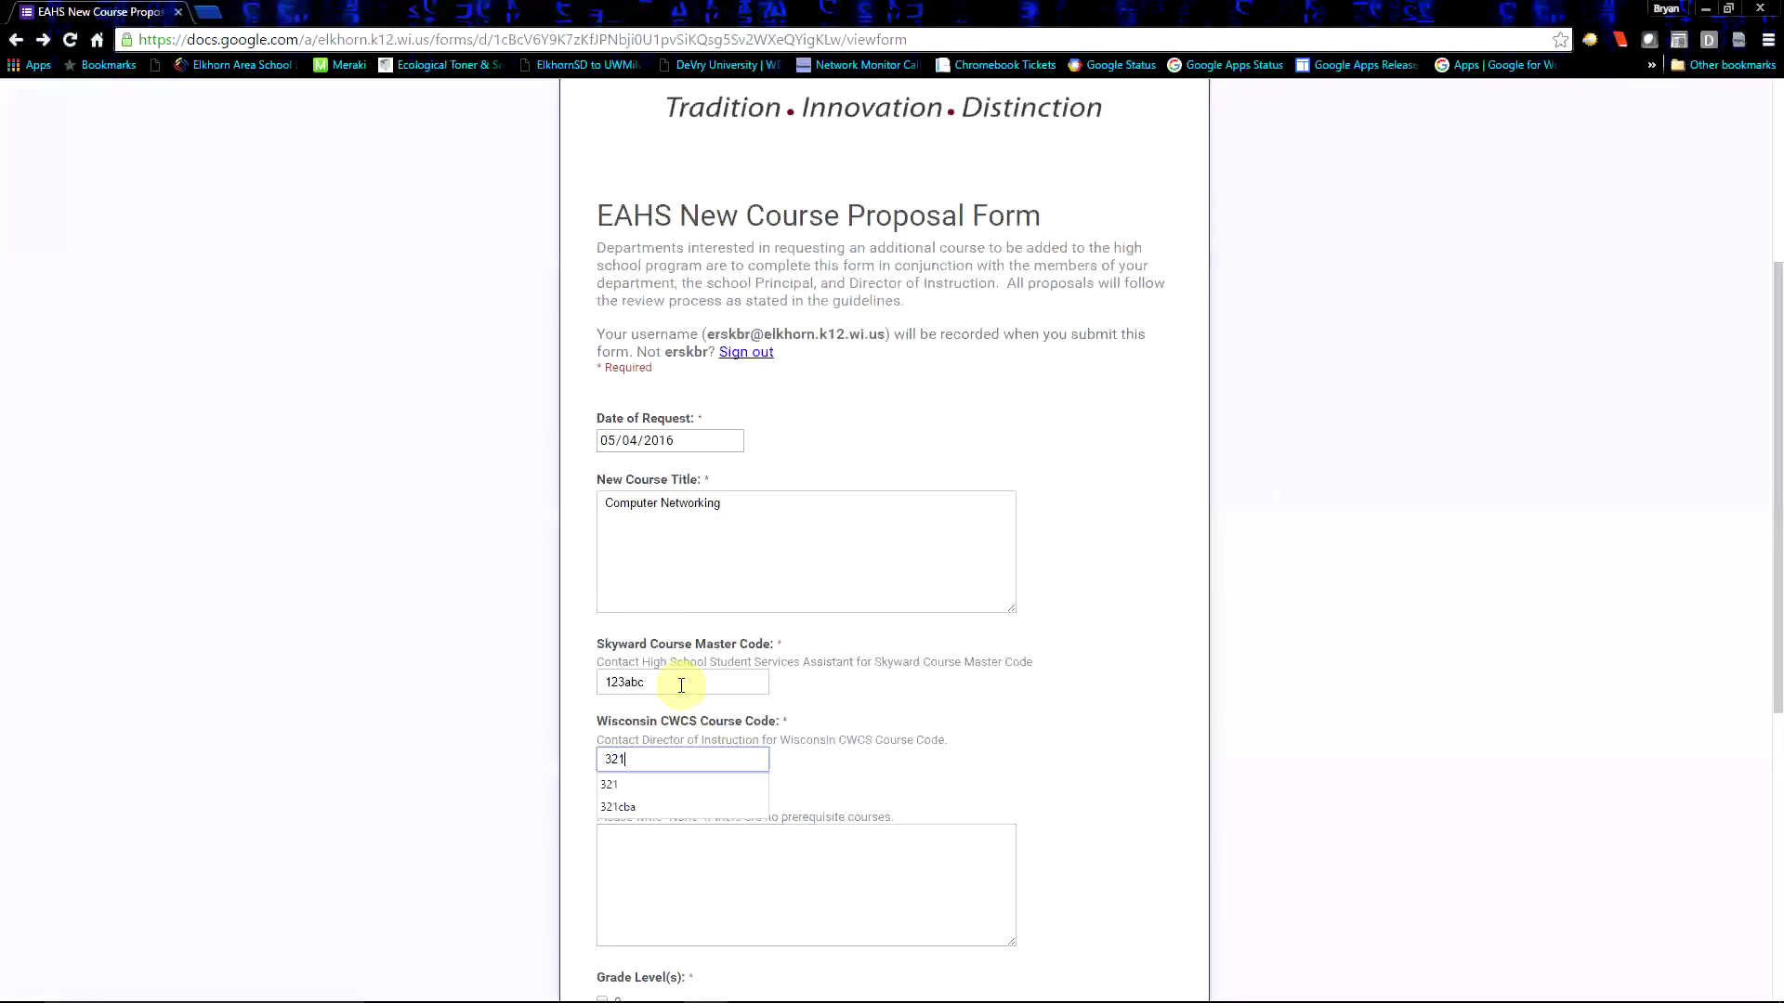
text(cba)
key(Tab)
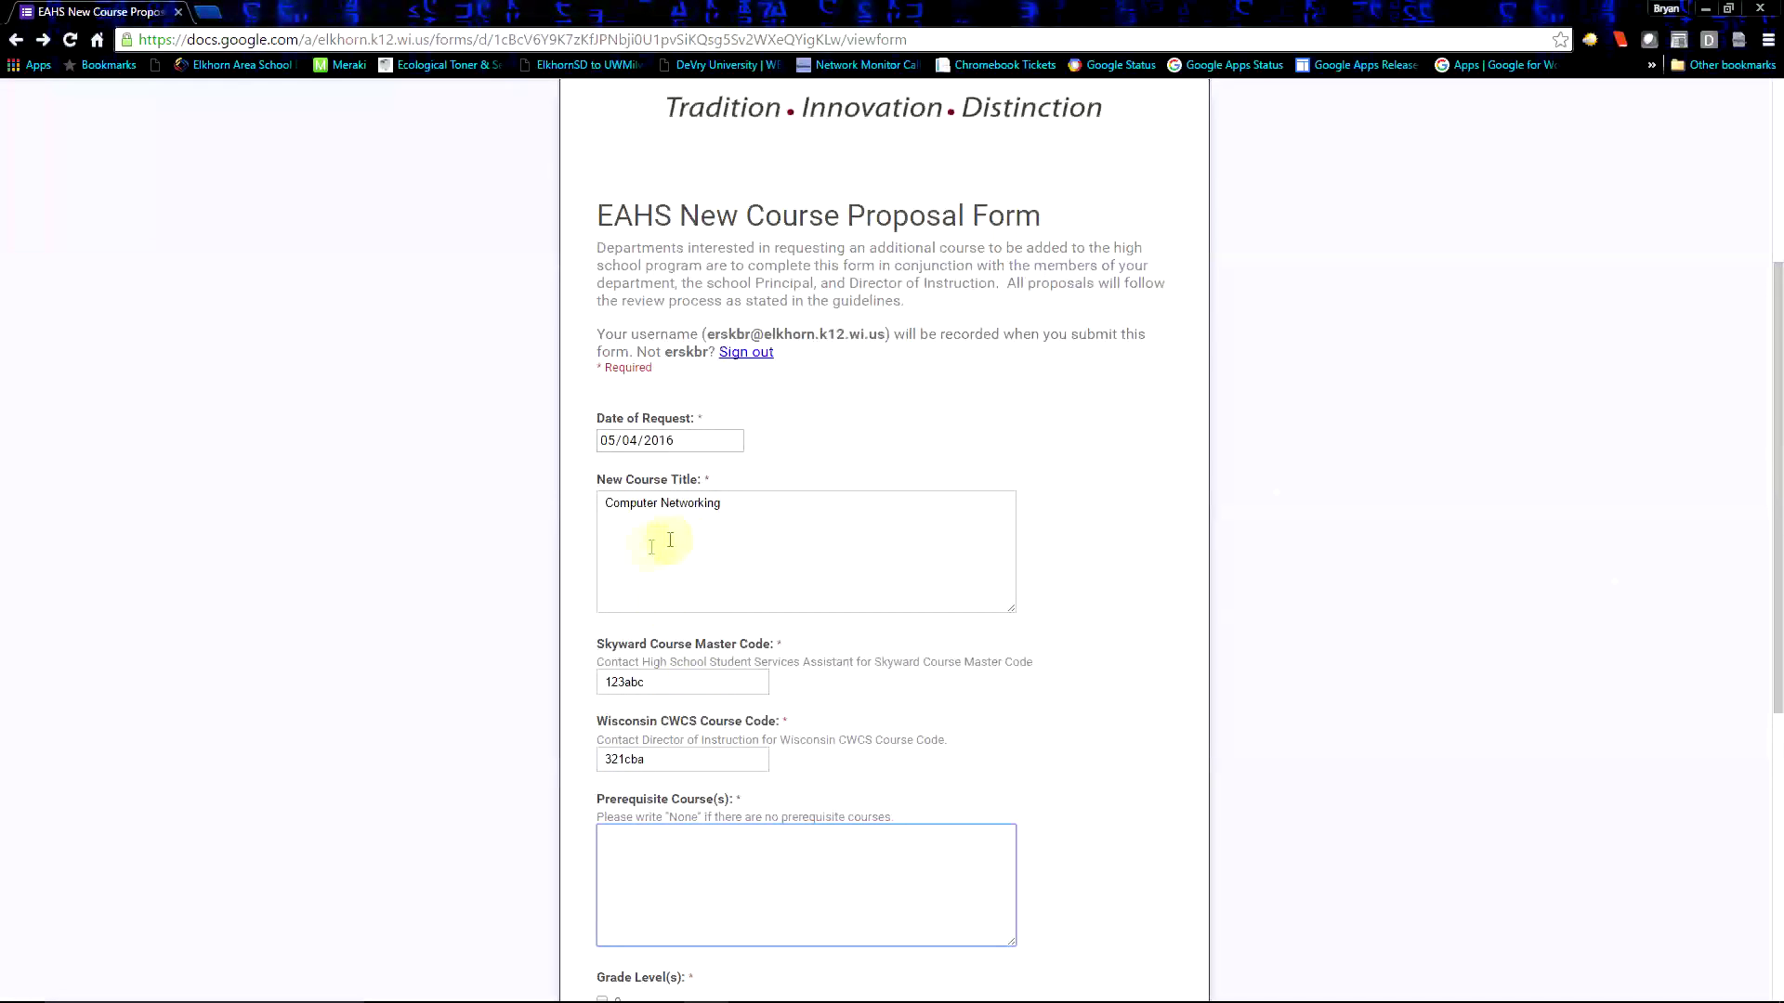
Step: Enter "IT Essentials" as the prerequisite course and select grade levels 11 and 12
scroll(779, 571, down, 2)
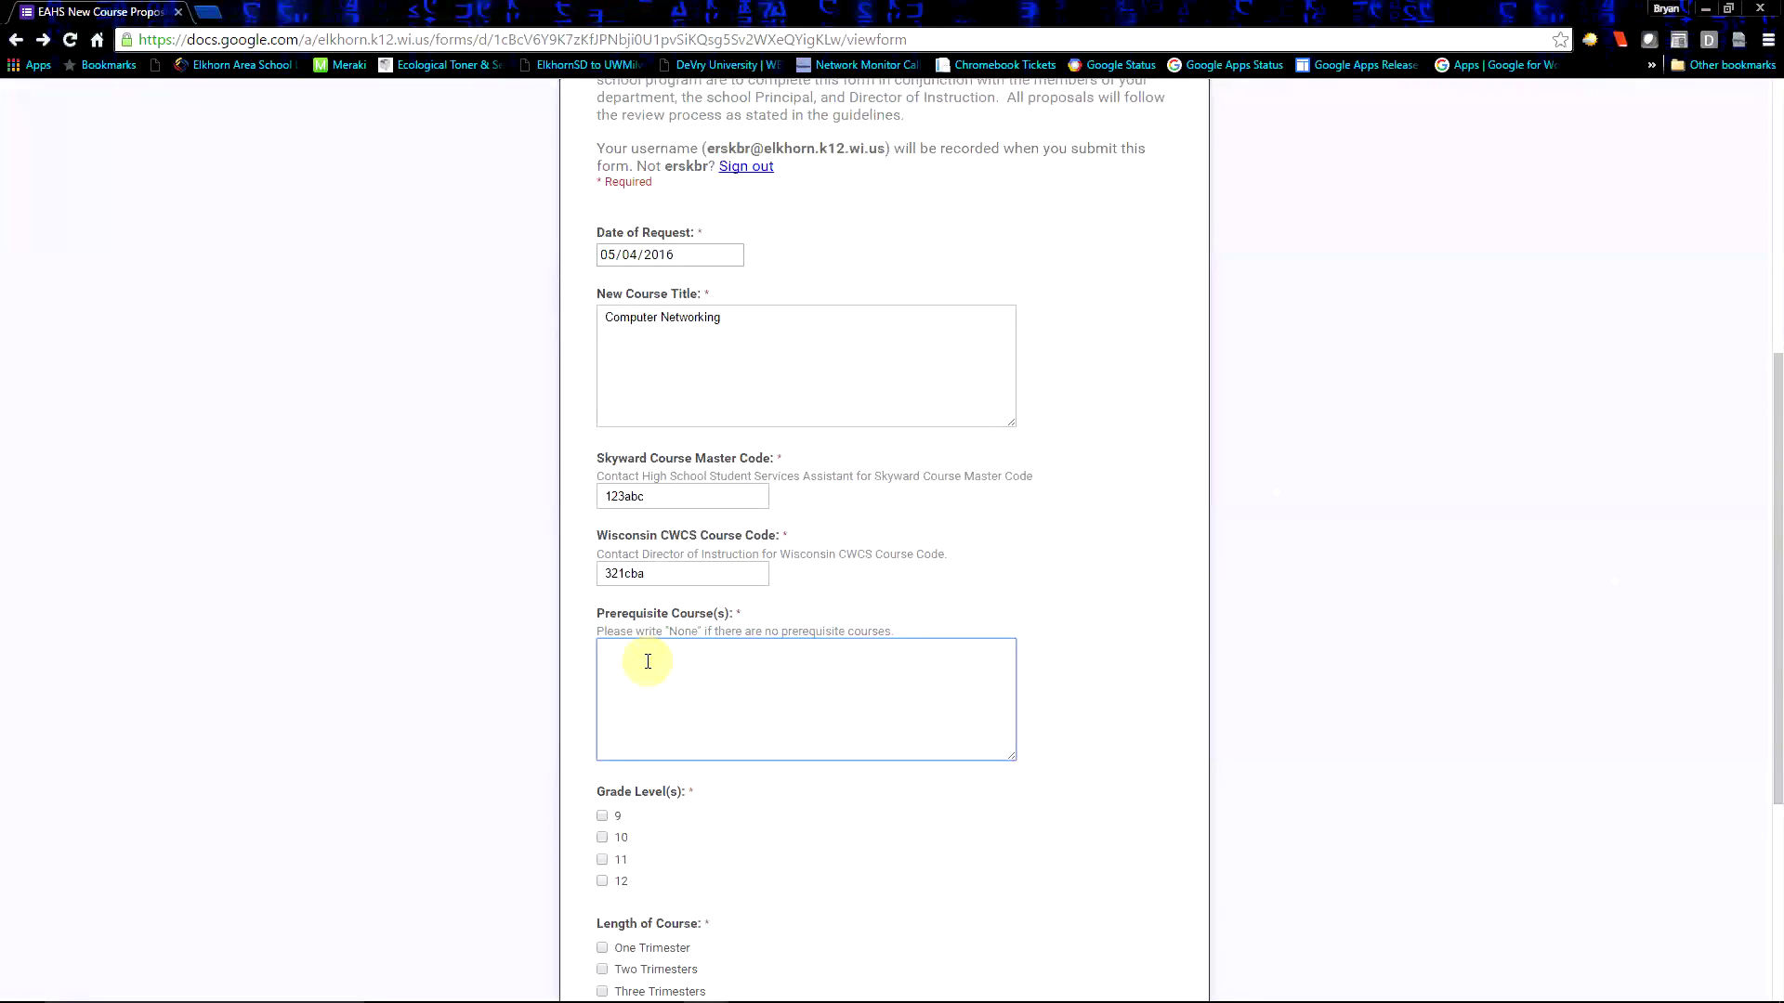
text(IT Essentials)
scroll(641, 678, down, 2)
click(602, 767)
click(602, 788)
Step: Set the length of course to Two Trimesters and the adoption year to 2018
scroll(603, 792, down, 2)
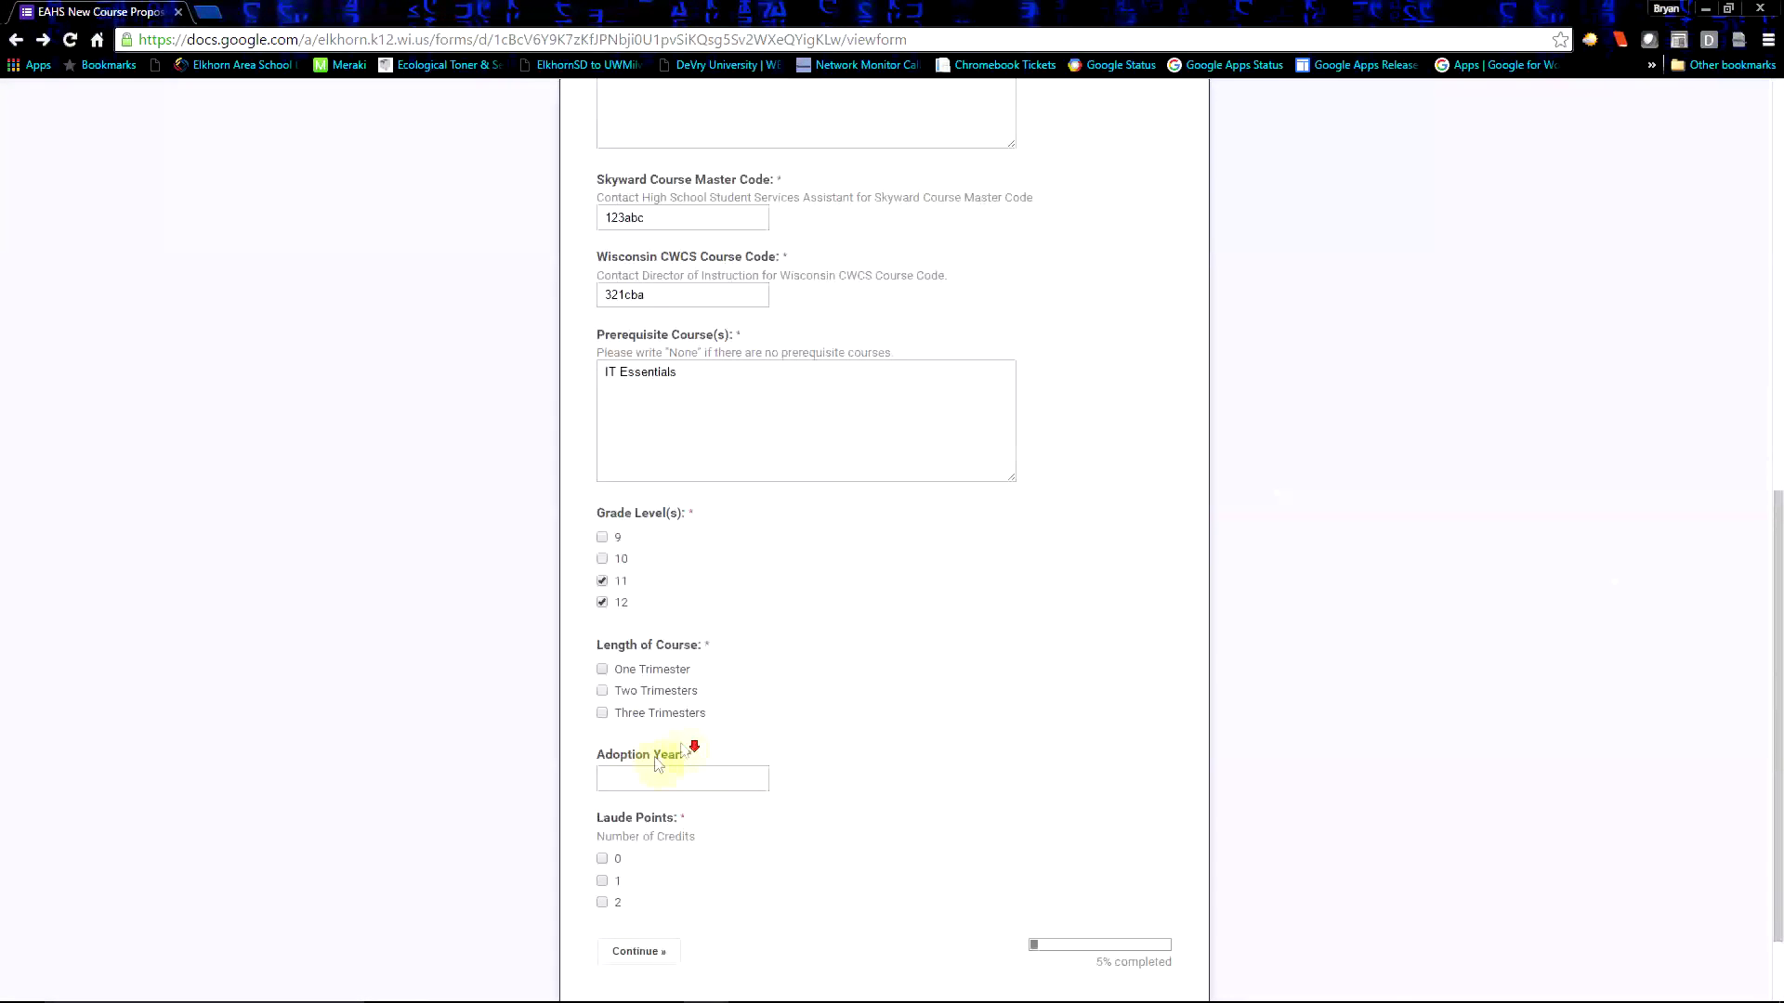
click(602, 690)
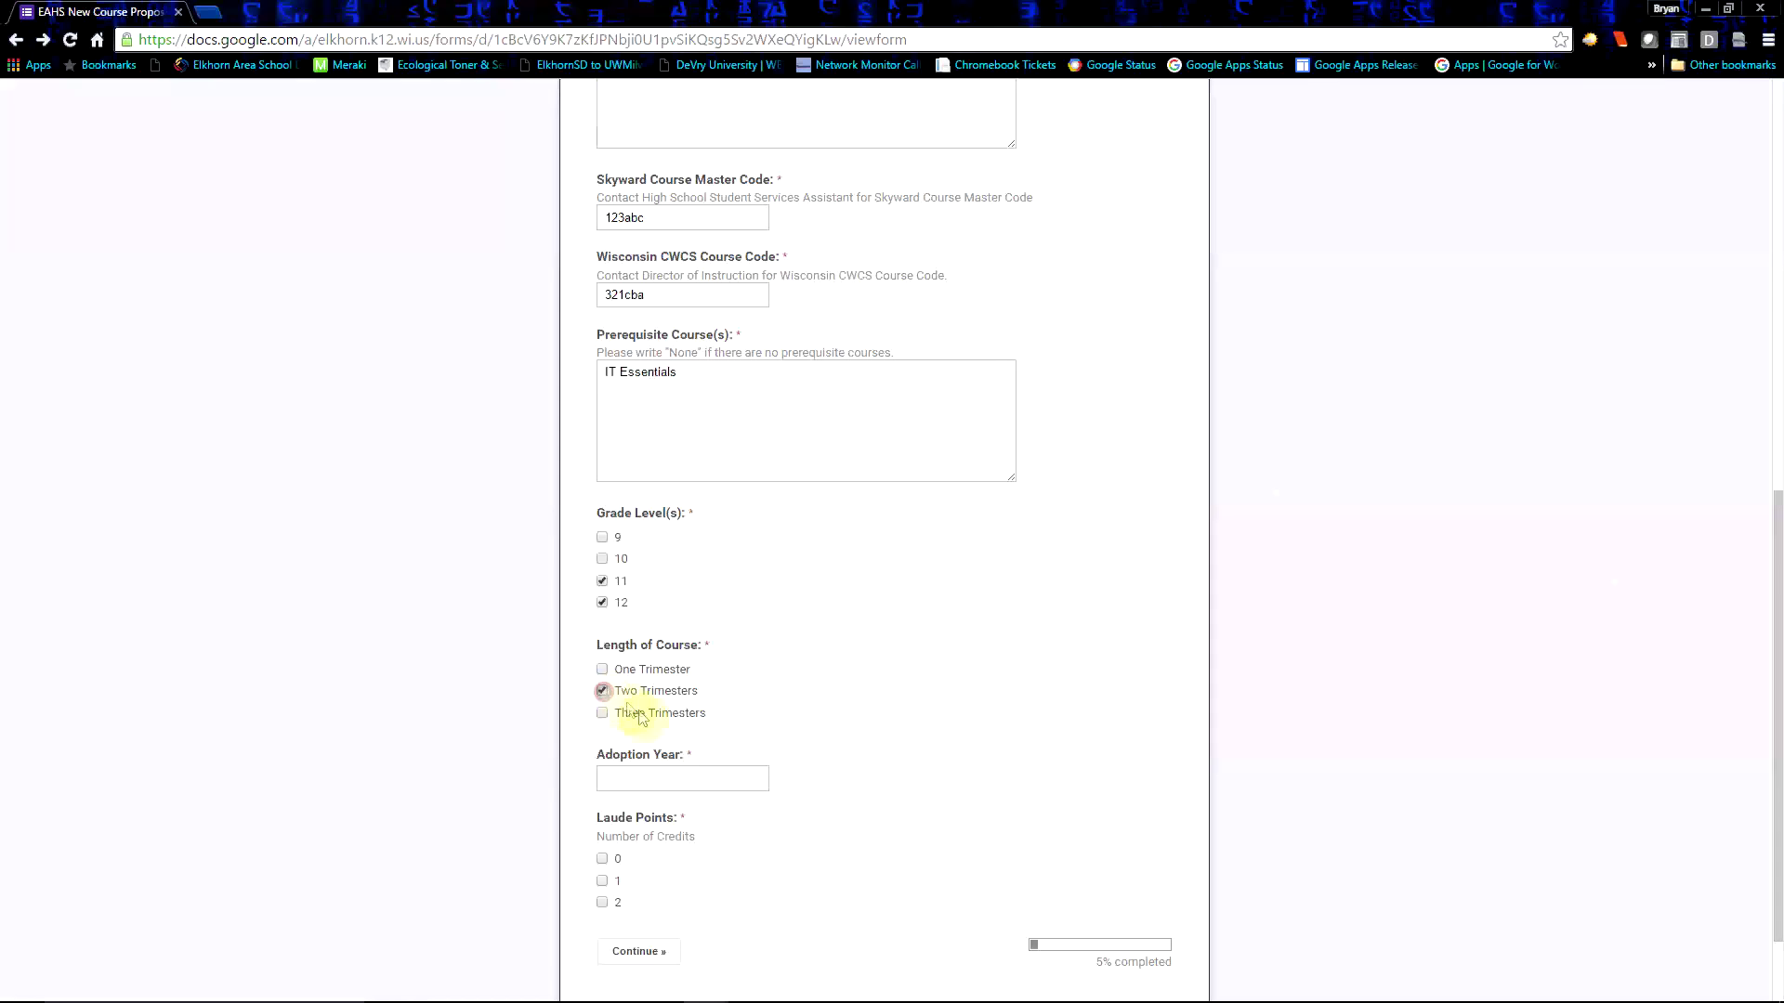
click(654, 776)
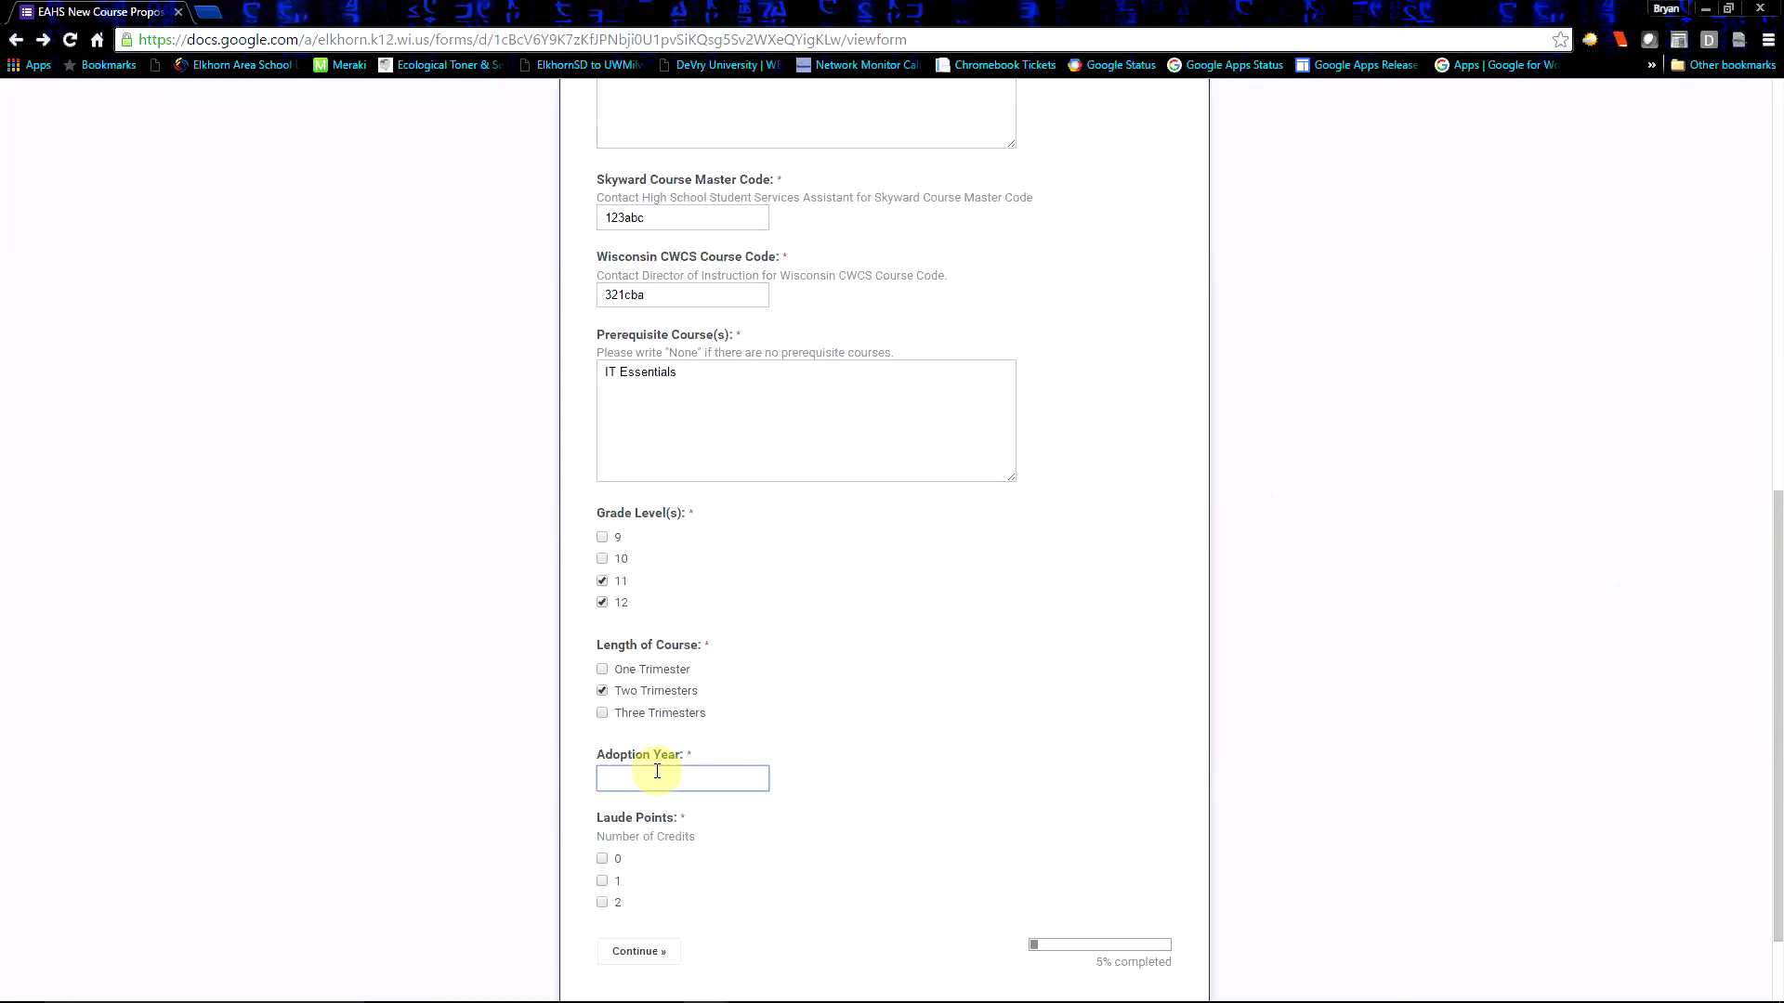
text(2018)
Step: Select 1 for the Laude points and continue to the course proposal information page
scroll(620, 895, down, 1)
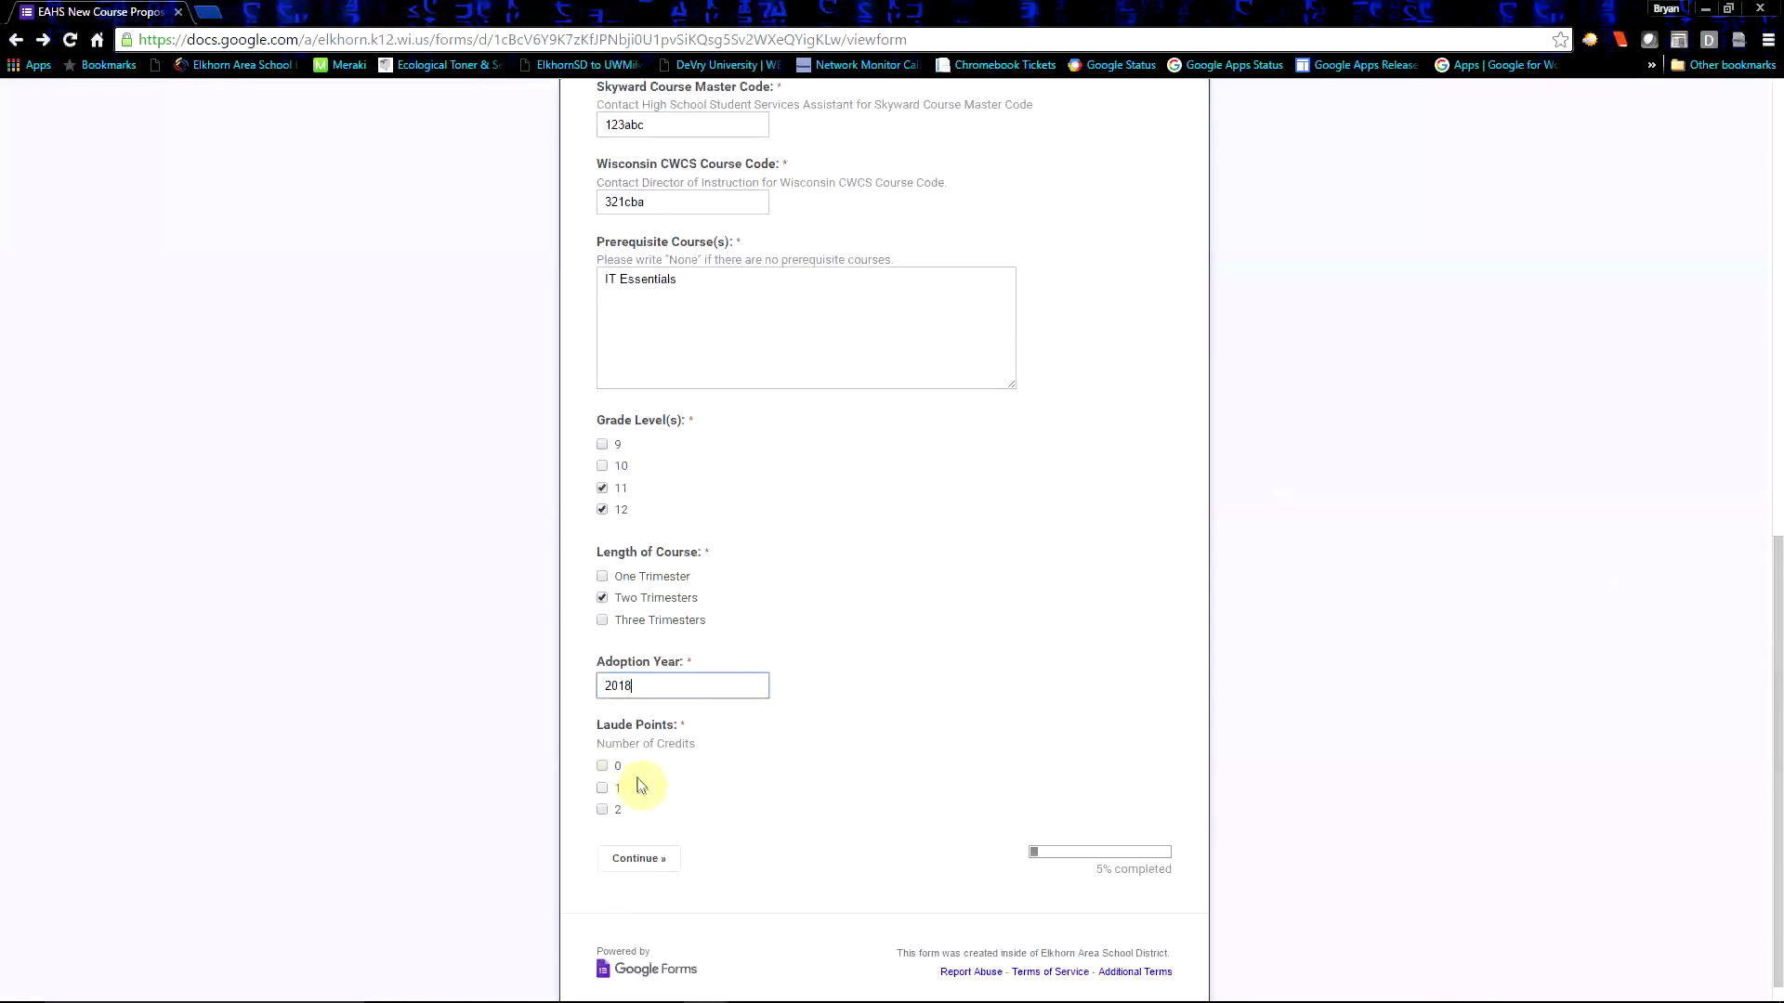
click(603, 790)
click(659, 855)
Step: Choose Information Technology as the career cluster and enter "A+ and CCNA" as the certifications
scroll(685, 744, down, 3)
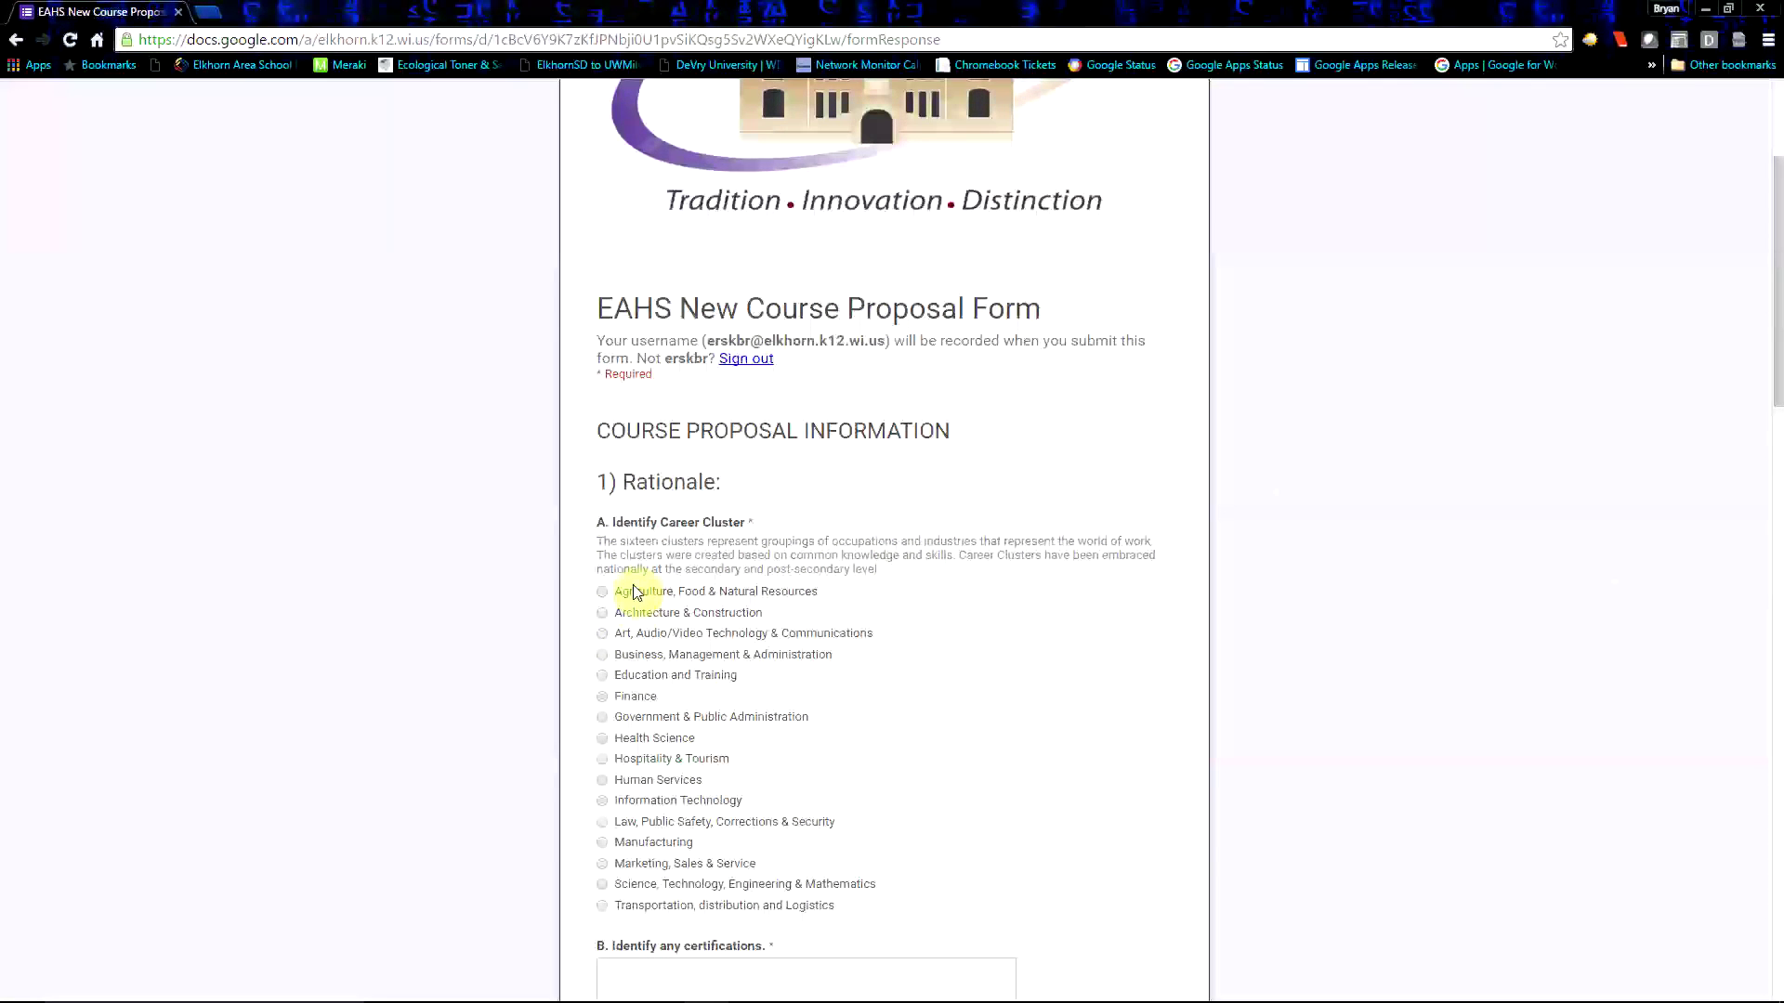
click(603, 802)
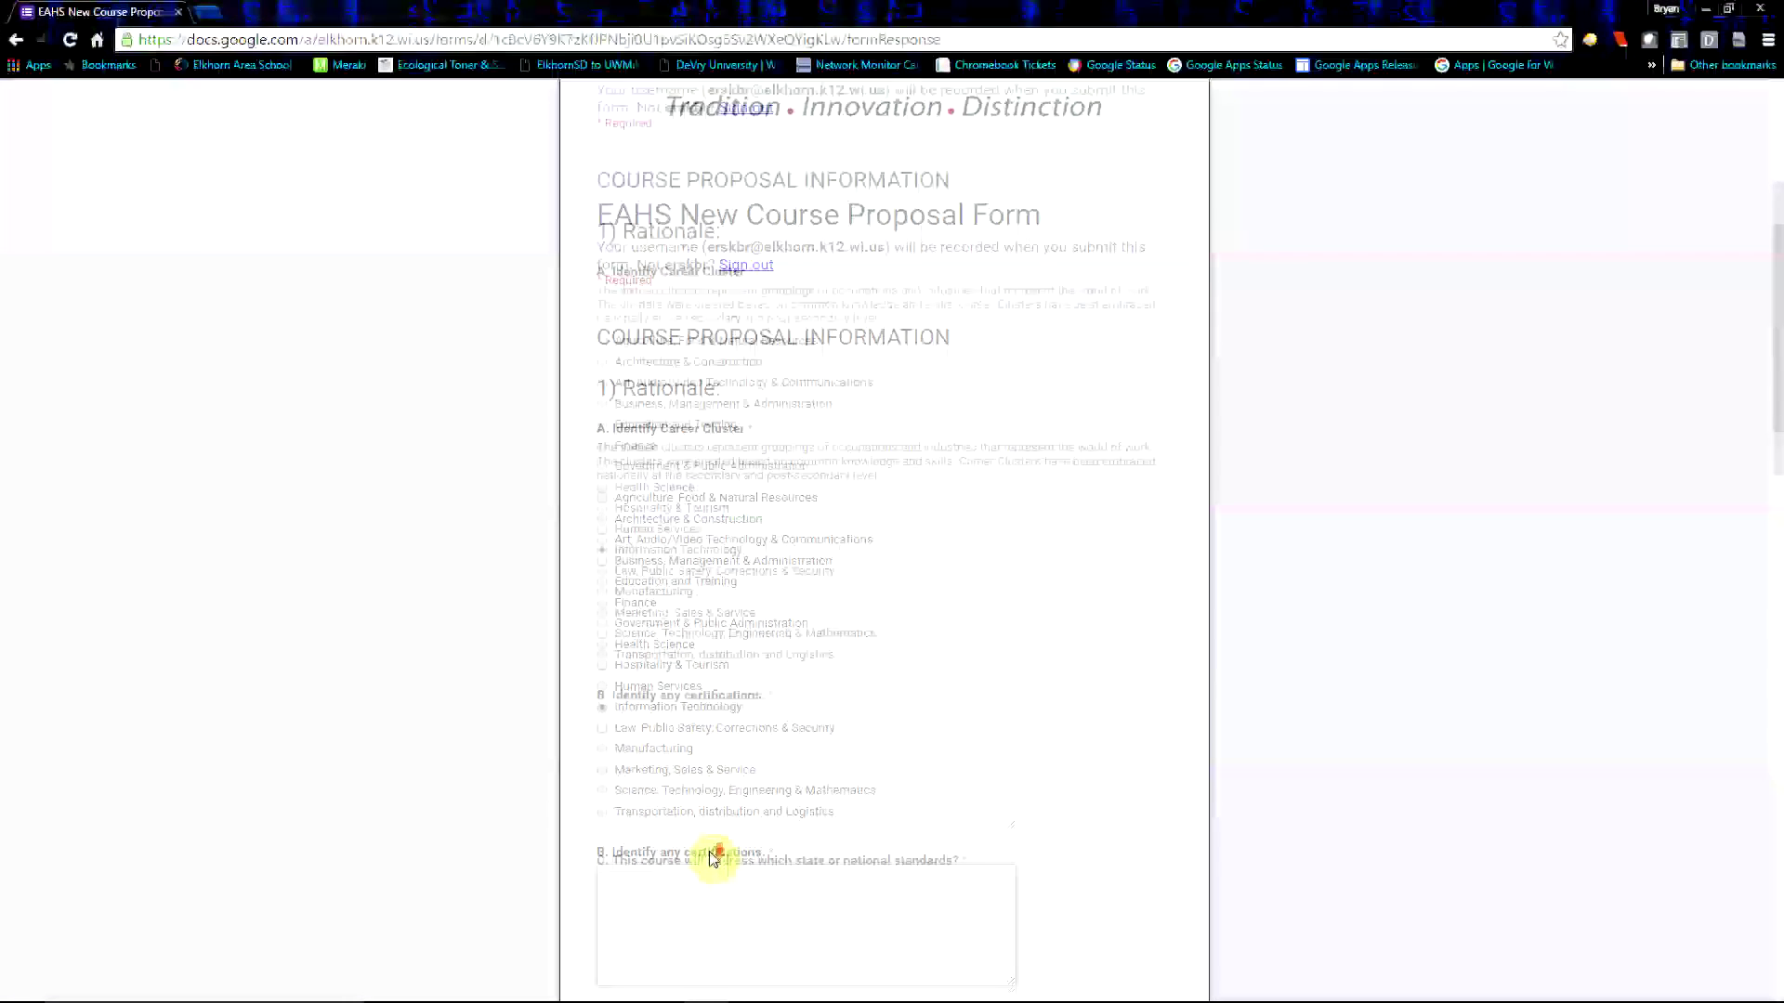
scroll(692, 847, down, 4)
click(670, 602)
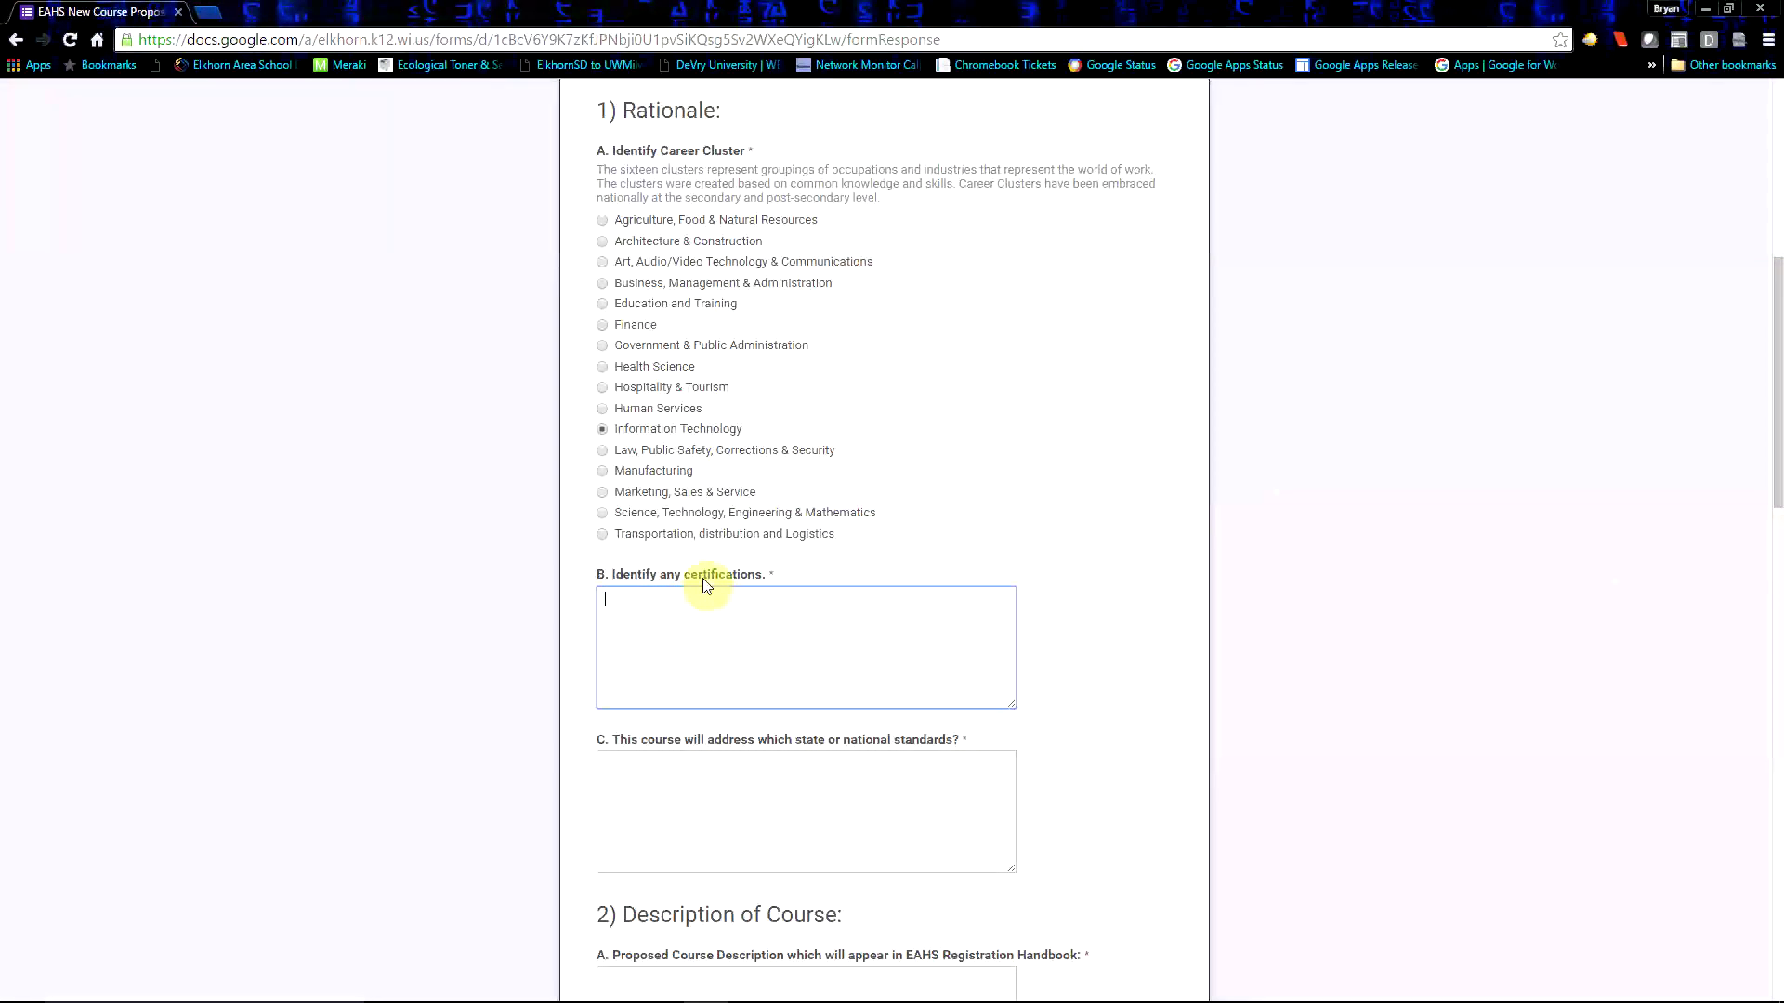
text(A+ and CCNA)
Step: Answer the state or national standards question with "This will address No standards as it is a demo."
scroll(702, 578, down, 2)
click(641, 592)
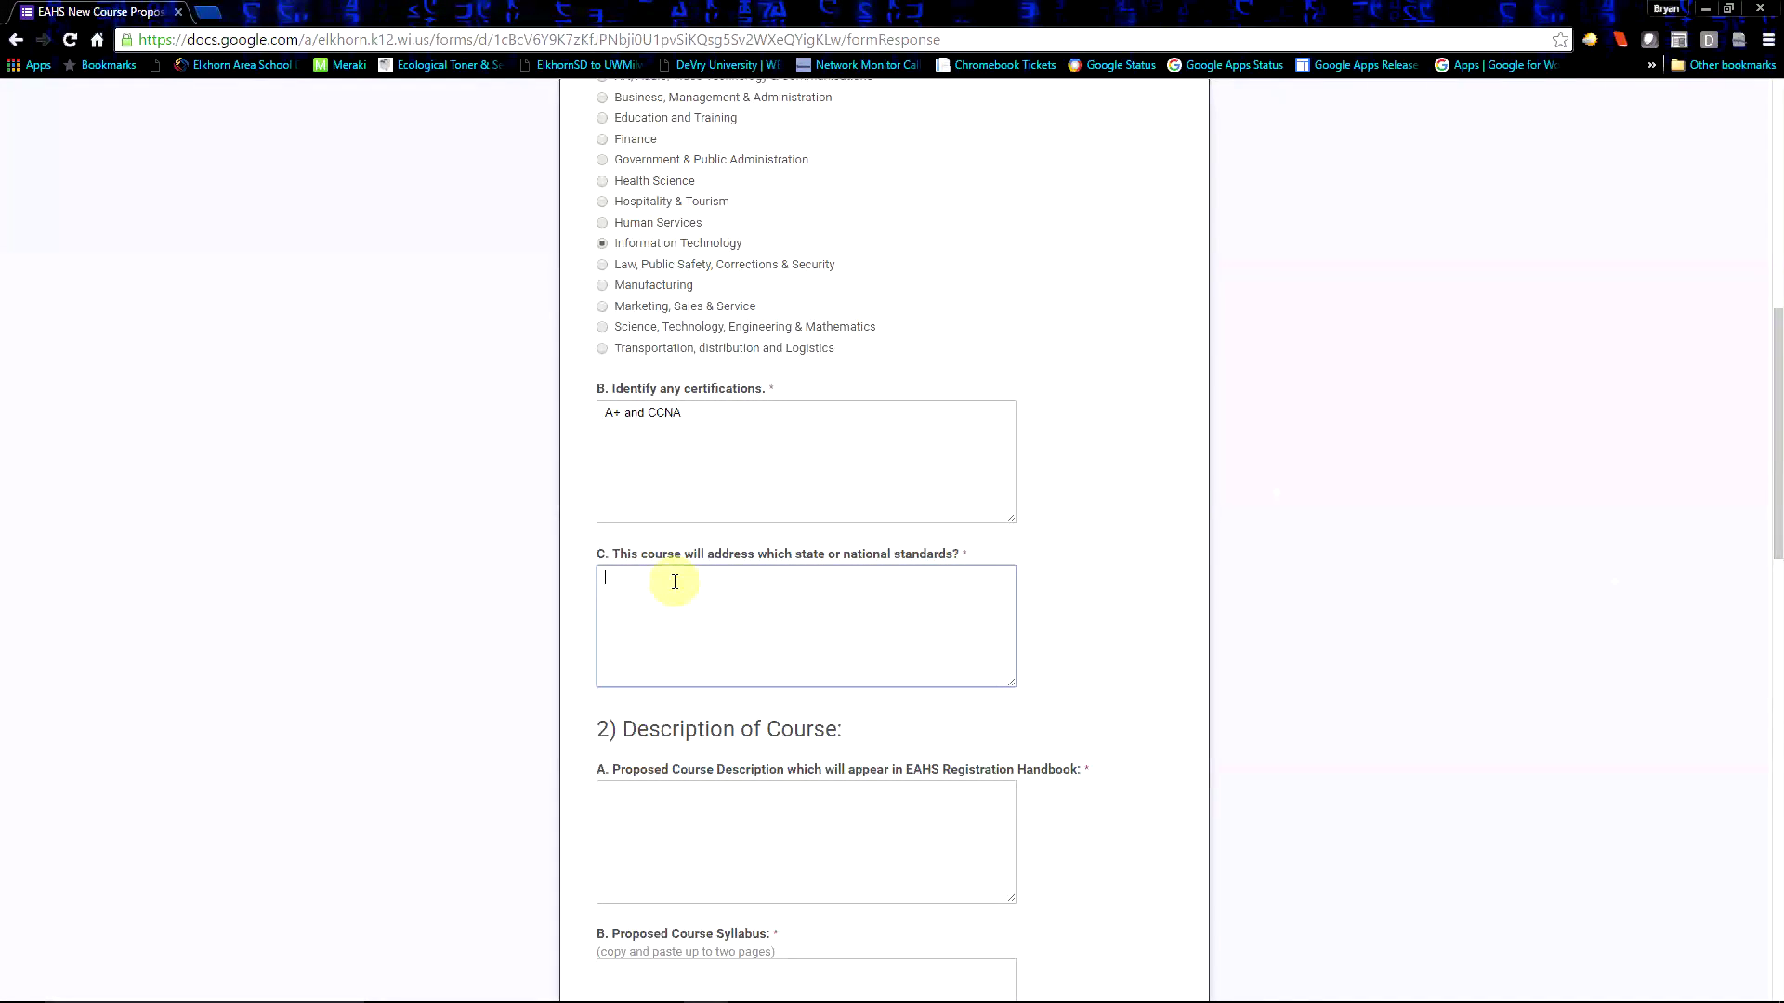
text(This will address No standards as it is a demo.)
Step: Enter the course description "Students will learn the basics of networking hardware and software as well as the various topologies and troubleshooting."
scroll(809, 726, down, 2)
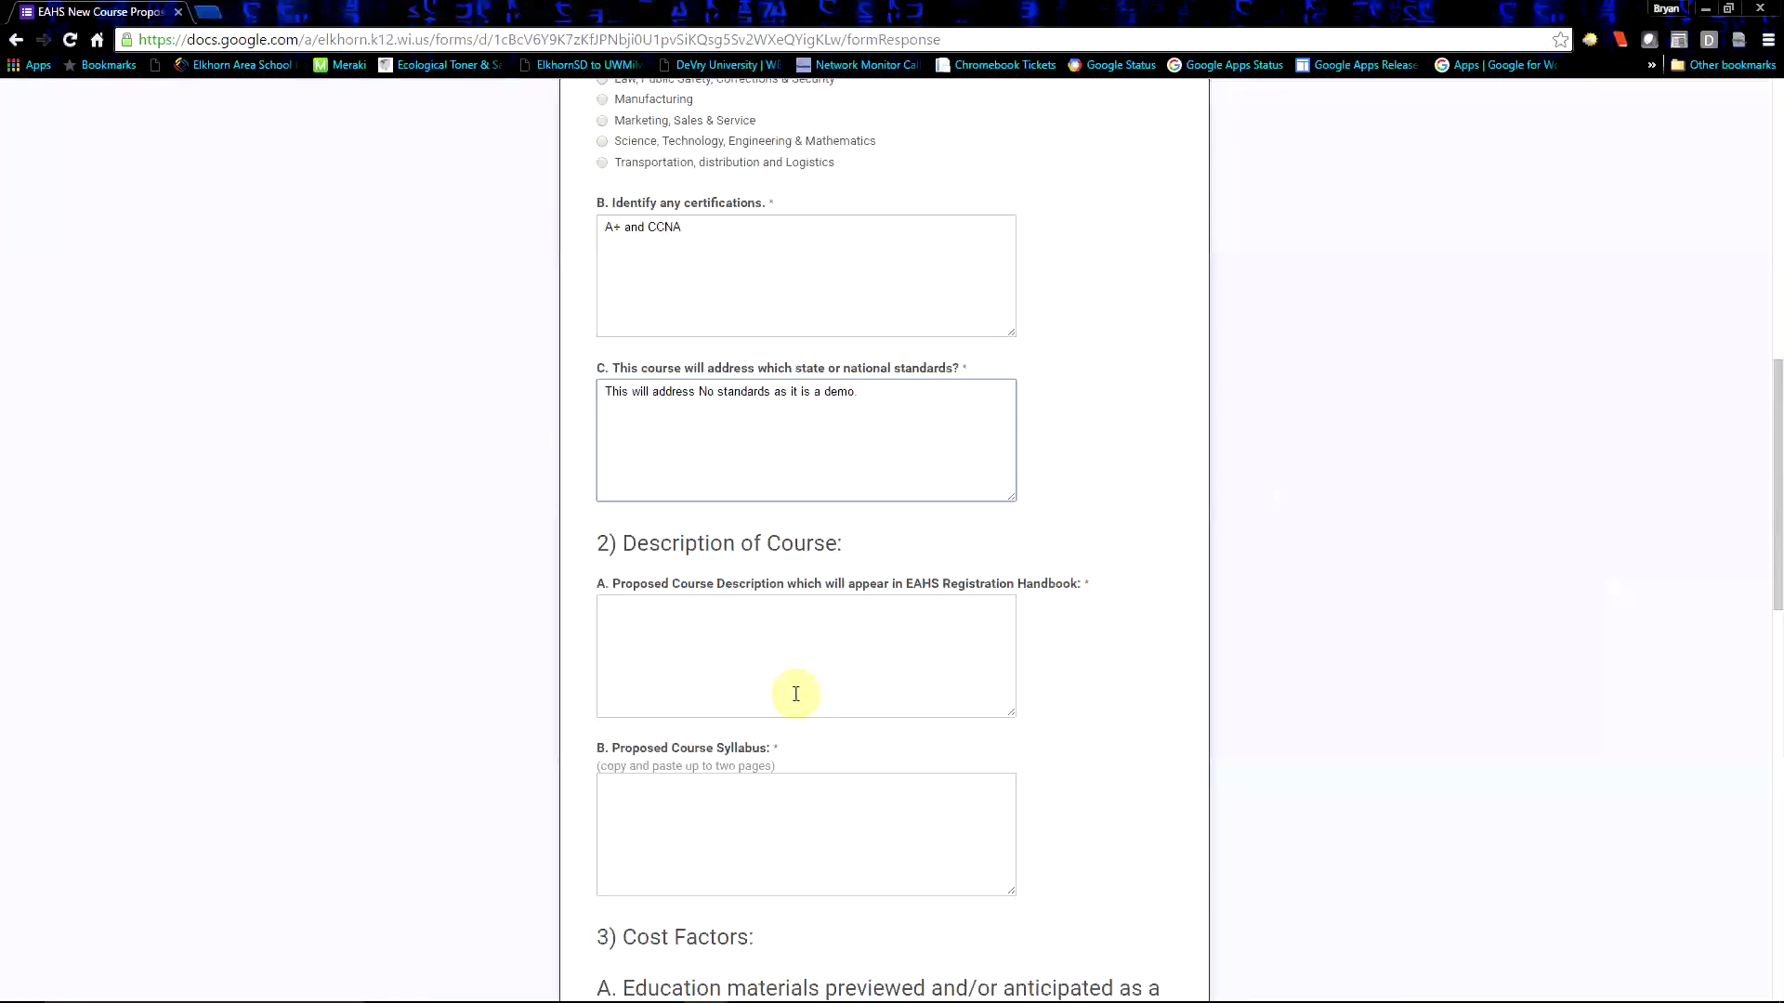
click(675, 622)
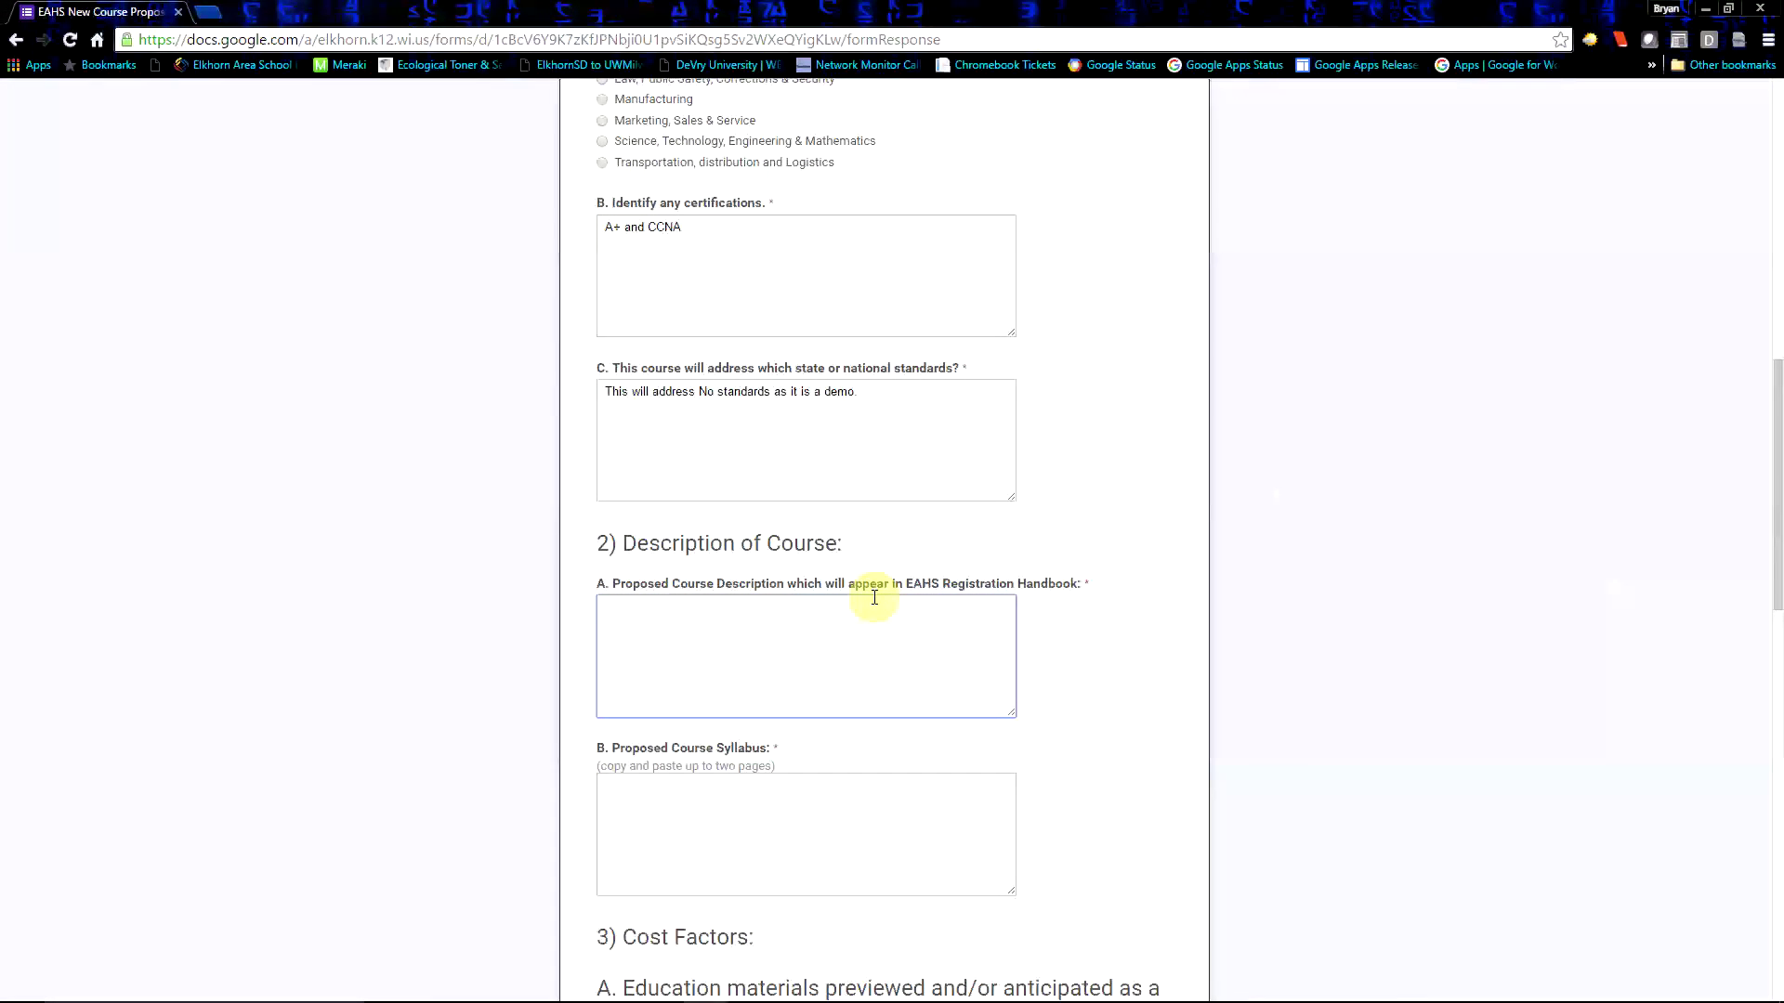
text(Students will learn the basics of networking )
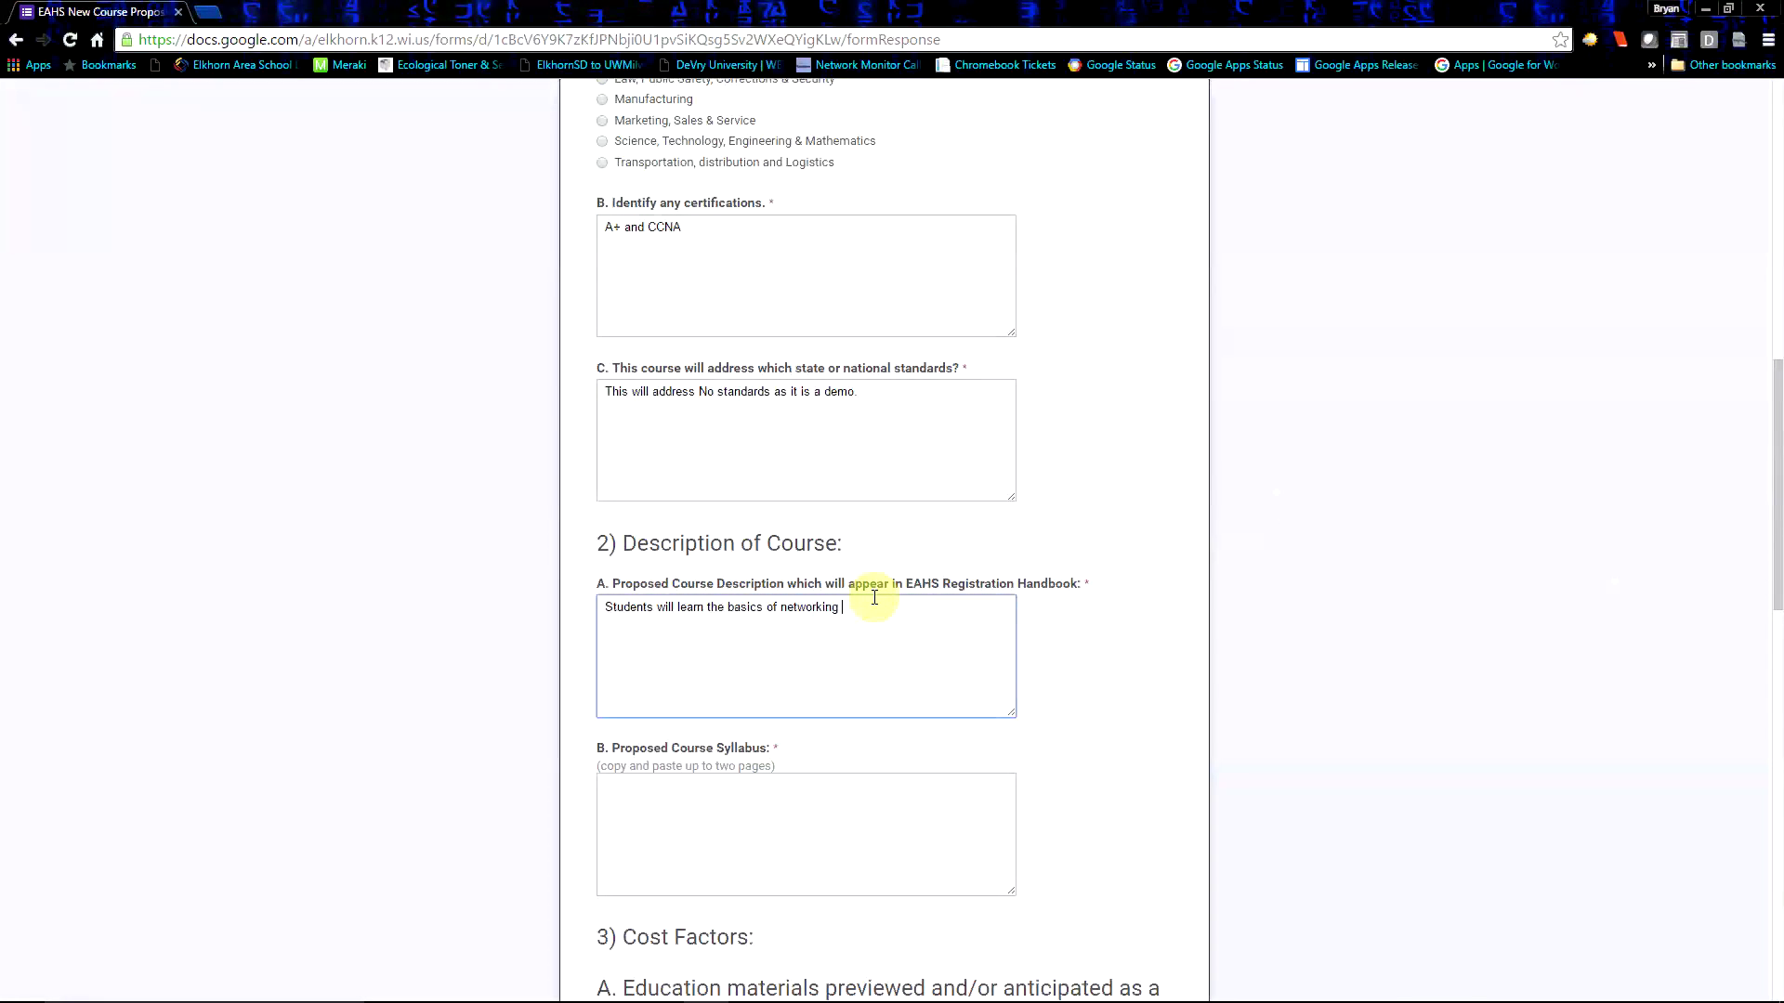
text(hardware and software as well as the various topologies and g)
key(BackSpace)
text(troubleshooting.)
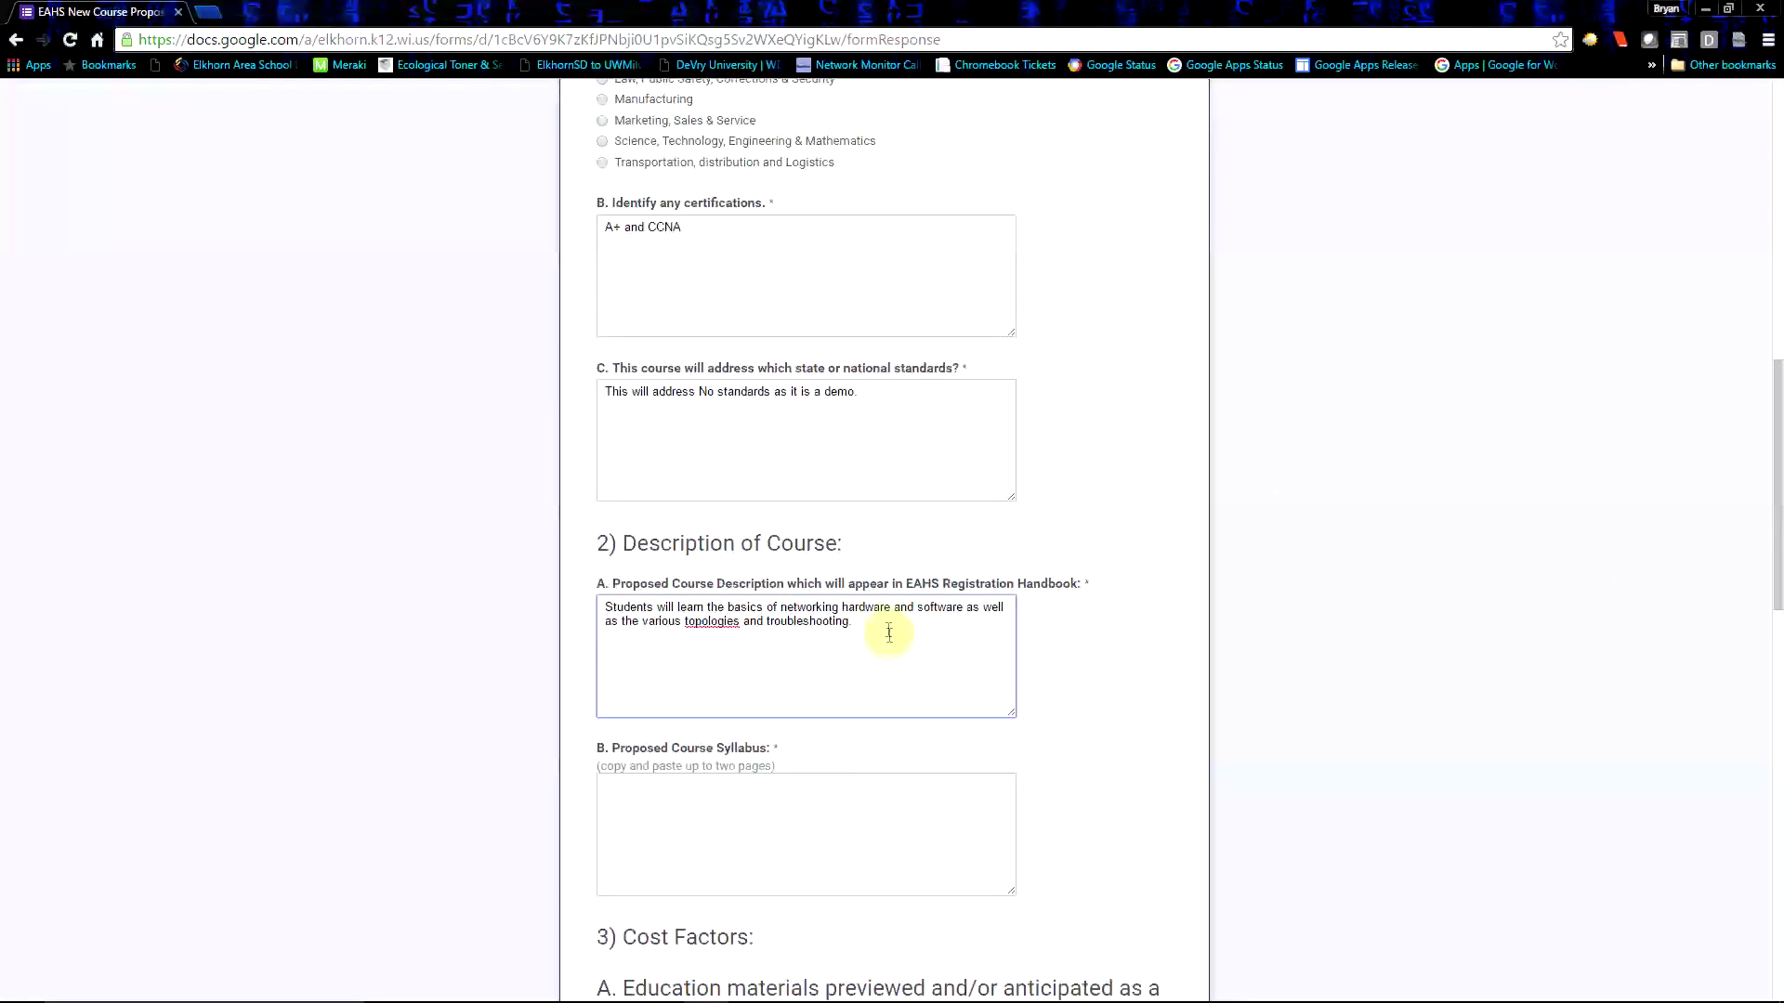
Step: Enter "Syllabus" as placeholder text for the proposed course syllabus
scroll(889, 632, down, 1)
click(677, 814)
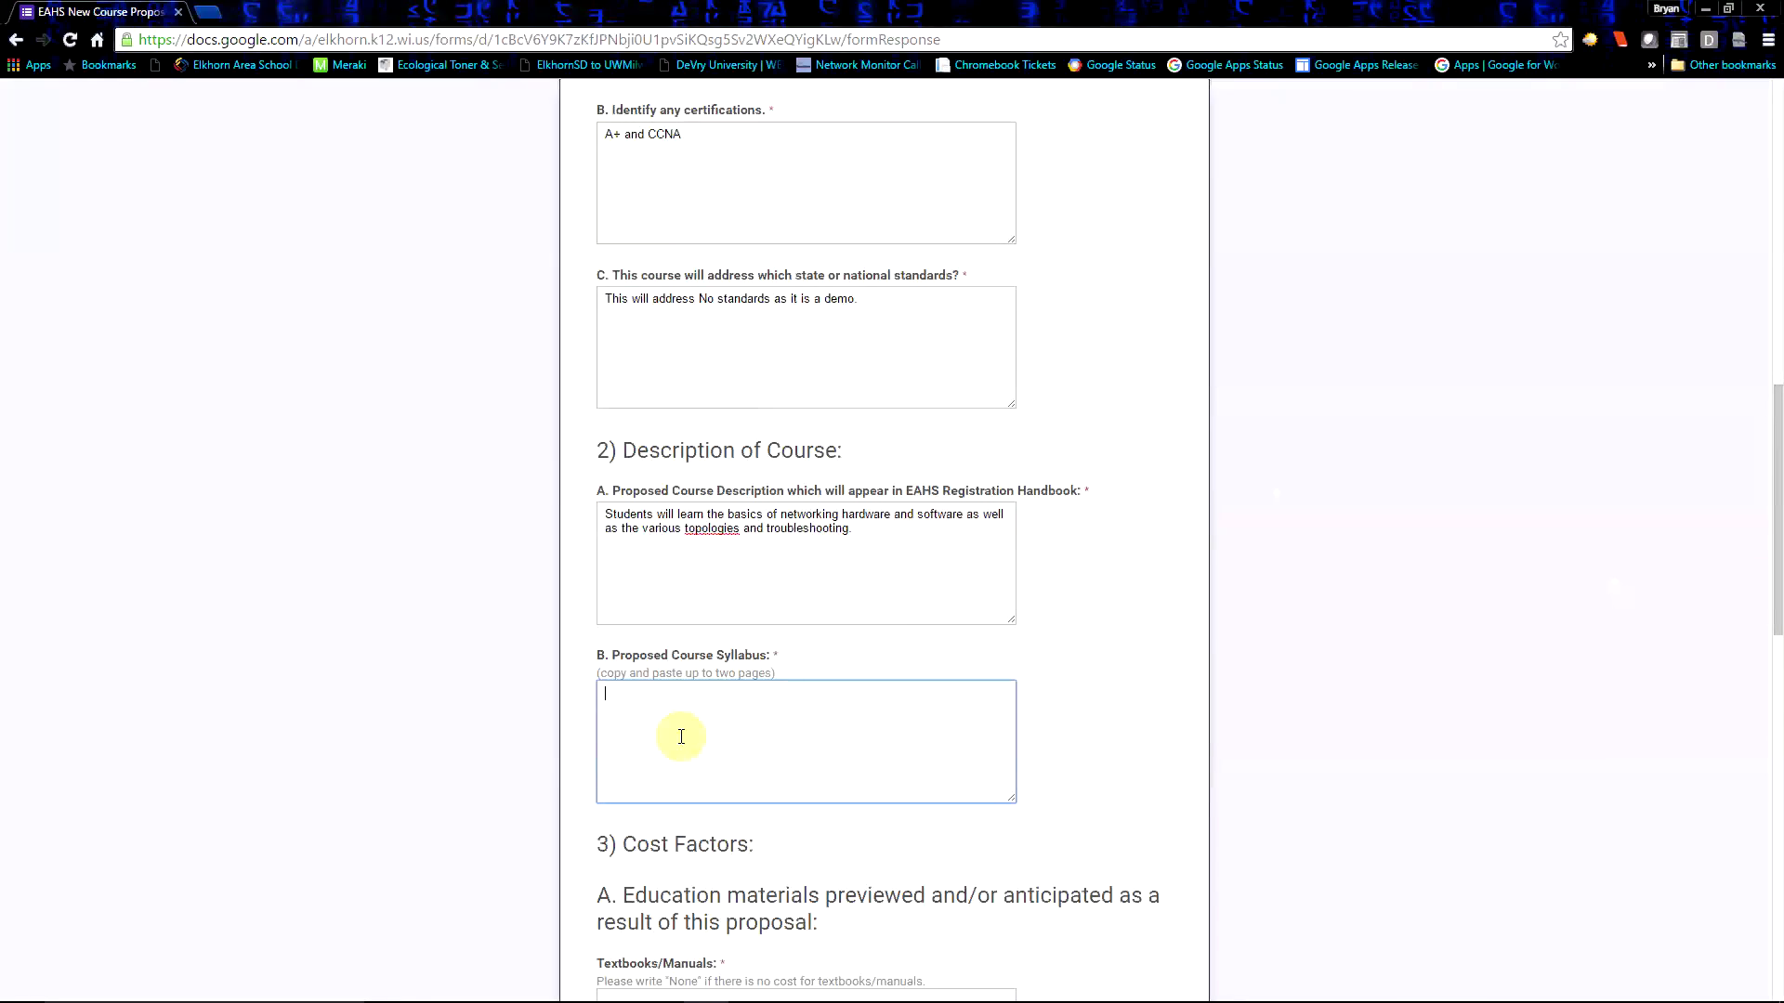
text(Syllabus)
Step: Enter "CCNA Handbook" for textbooks/manuals and "1 Desktop computer per student." for technology/equipment
scroll(681, 737, down, 4)
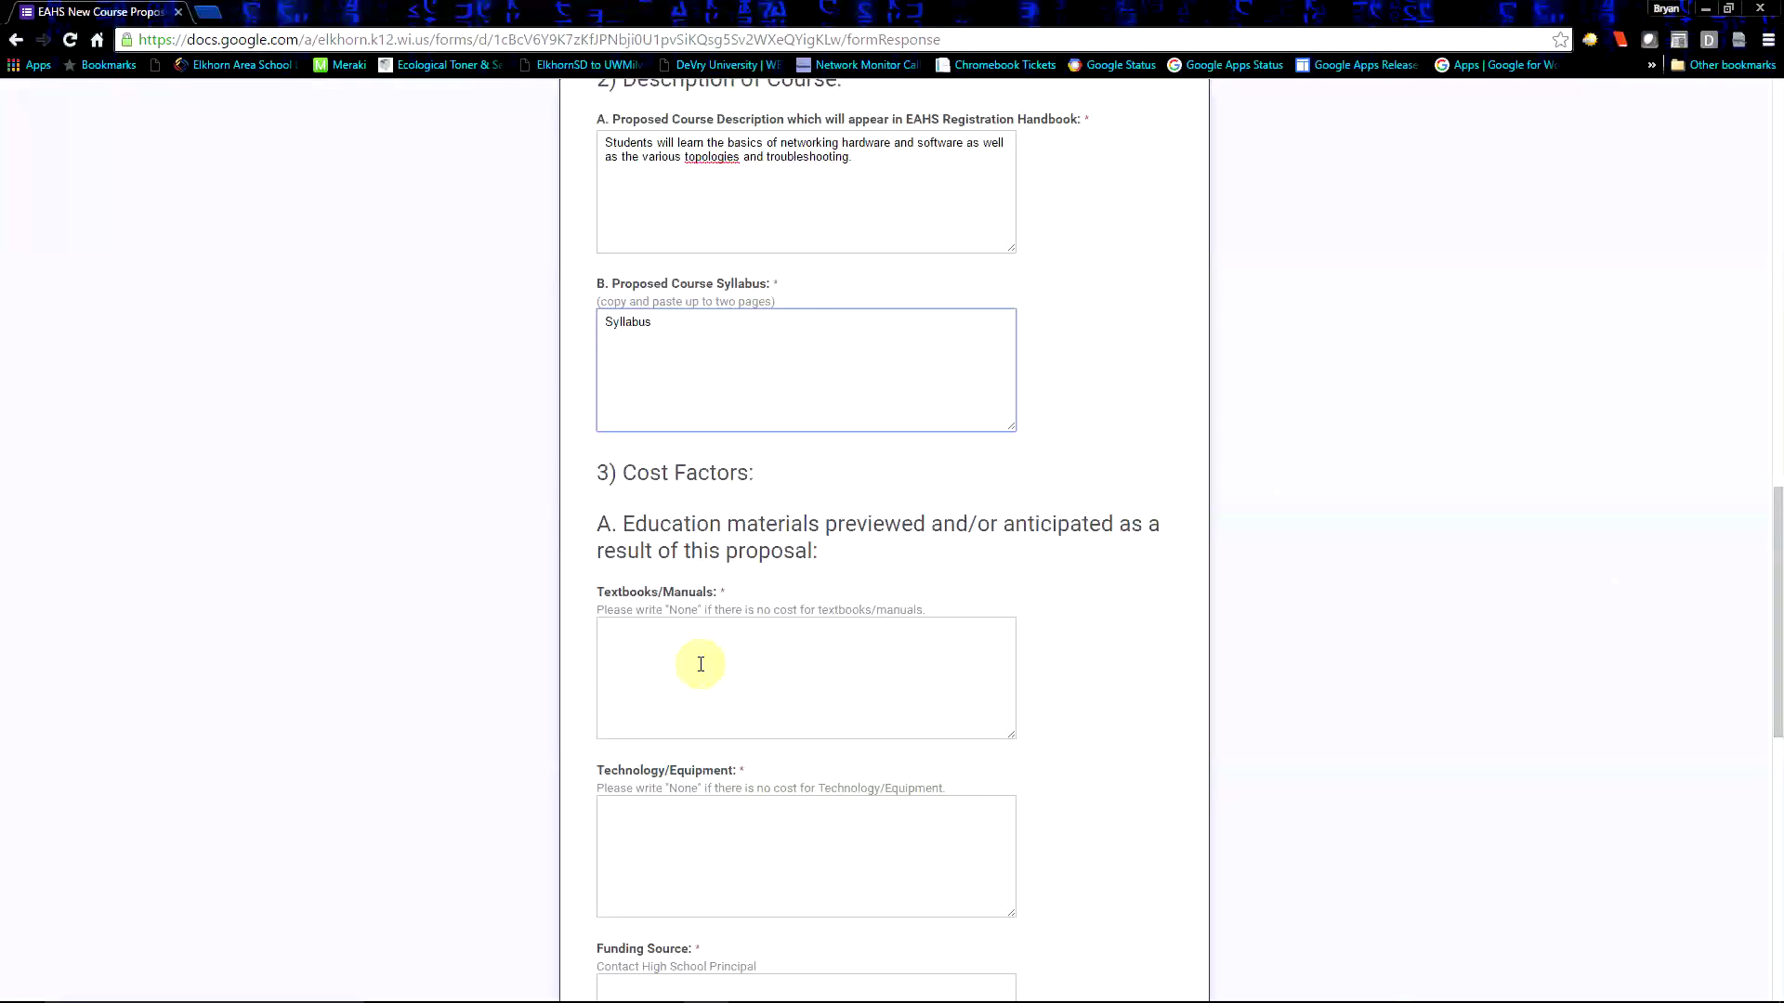
click(700, 664)
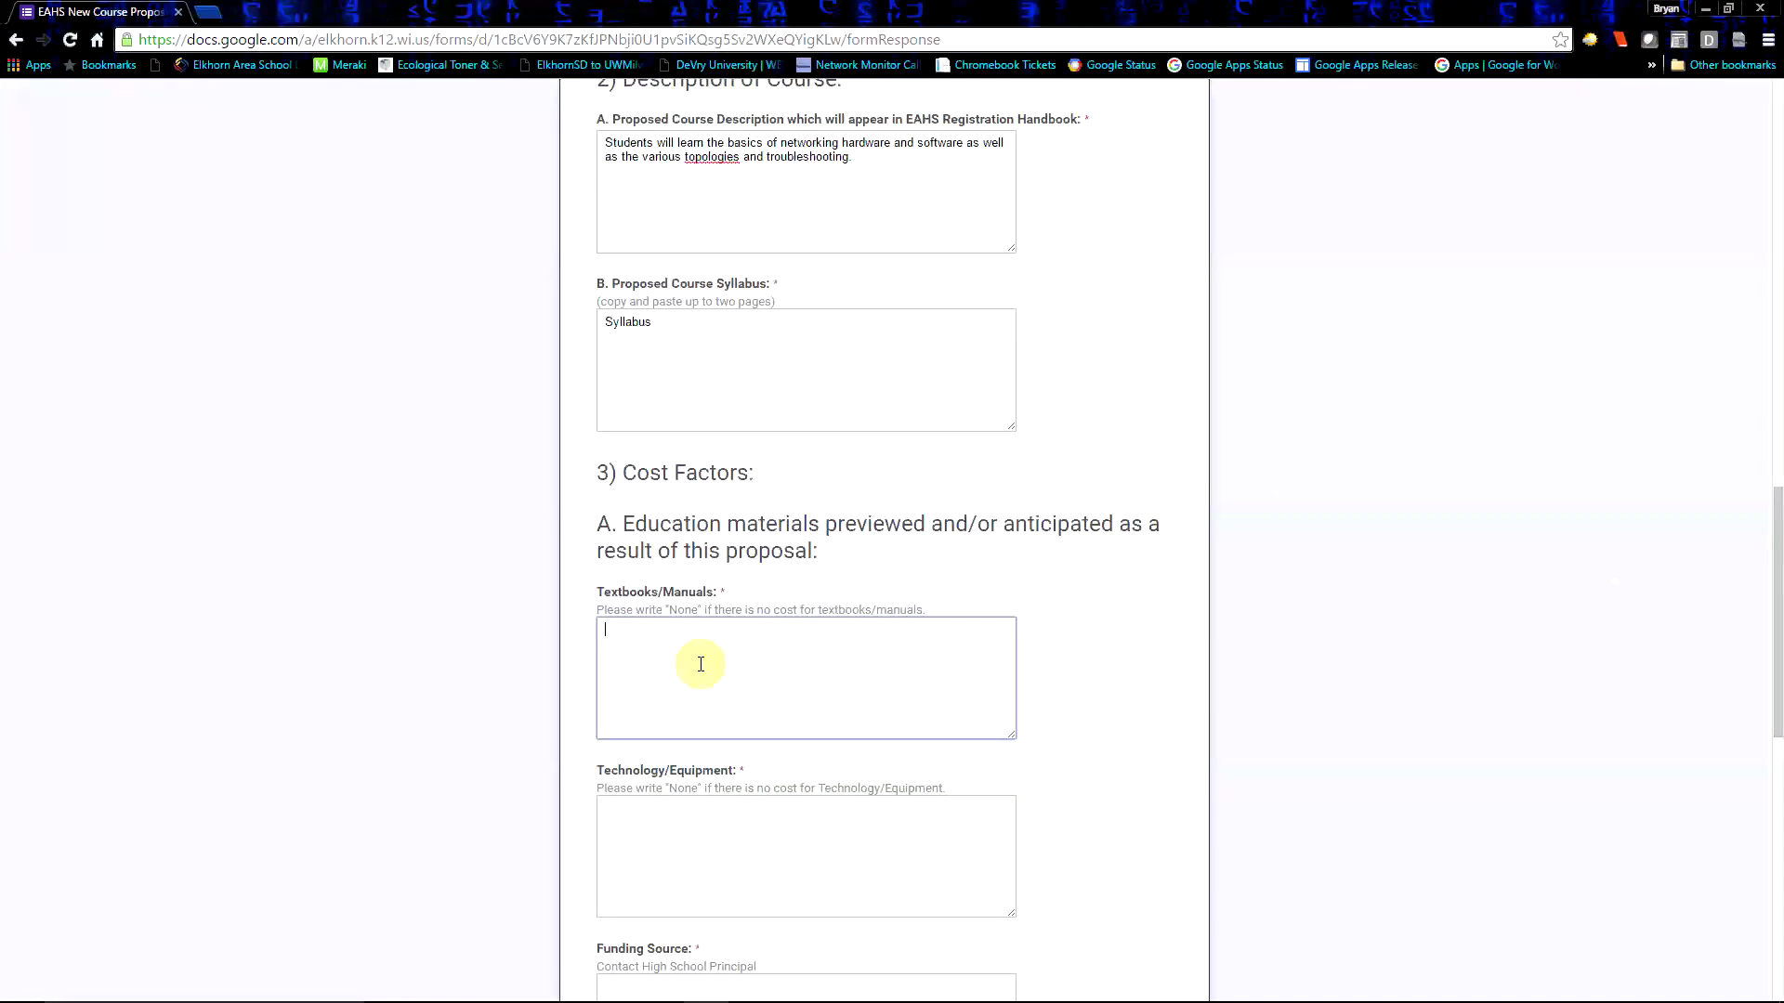
text(CCNA Handbook)
scroll(743, 669, down, 1)
click(639, 721)
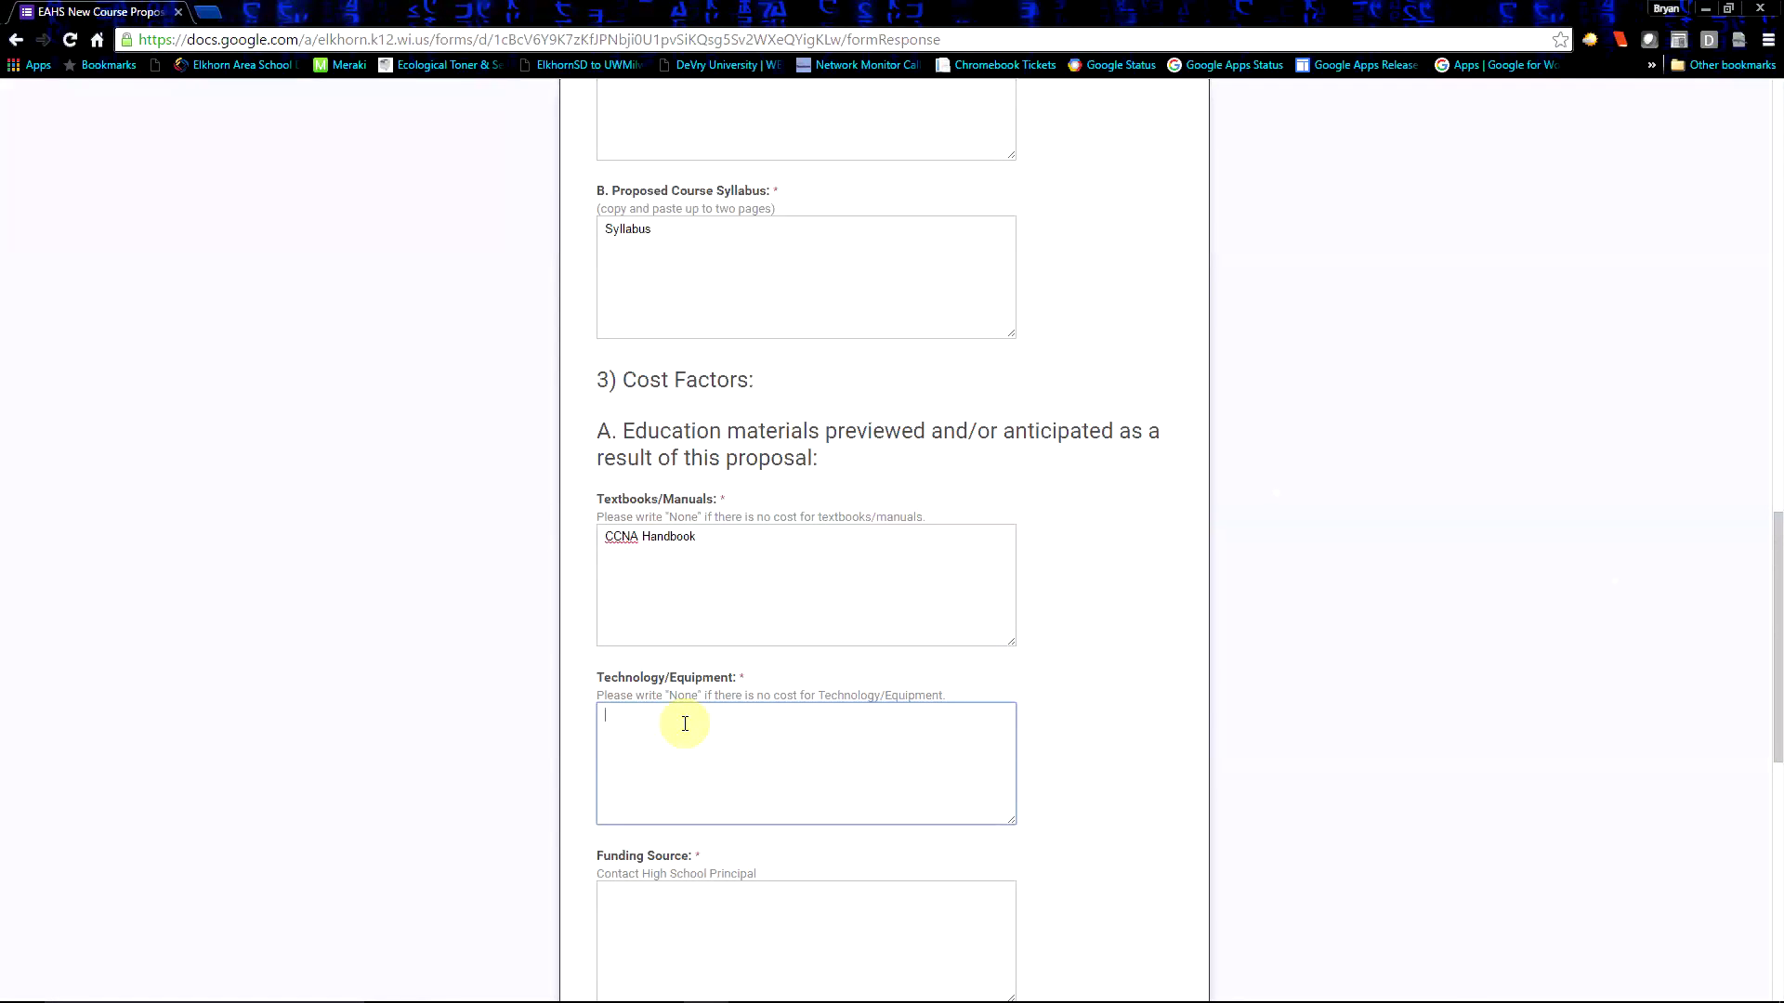
text(1 Desktop computer per student.)
Step: Enter "DO" as the funding source and "Adobe CS6 Suite" for other costs such as training and licenses
scroll(684, 723, down, 3)
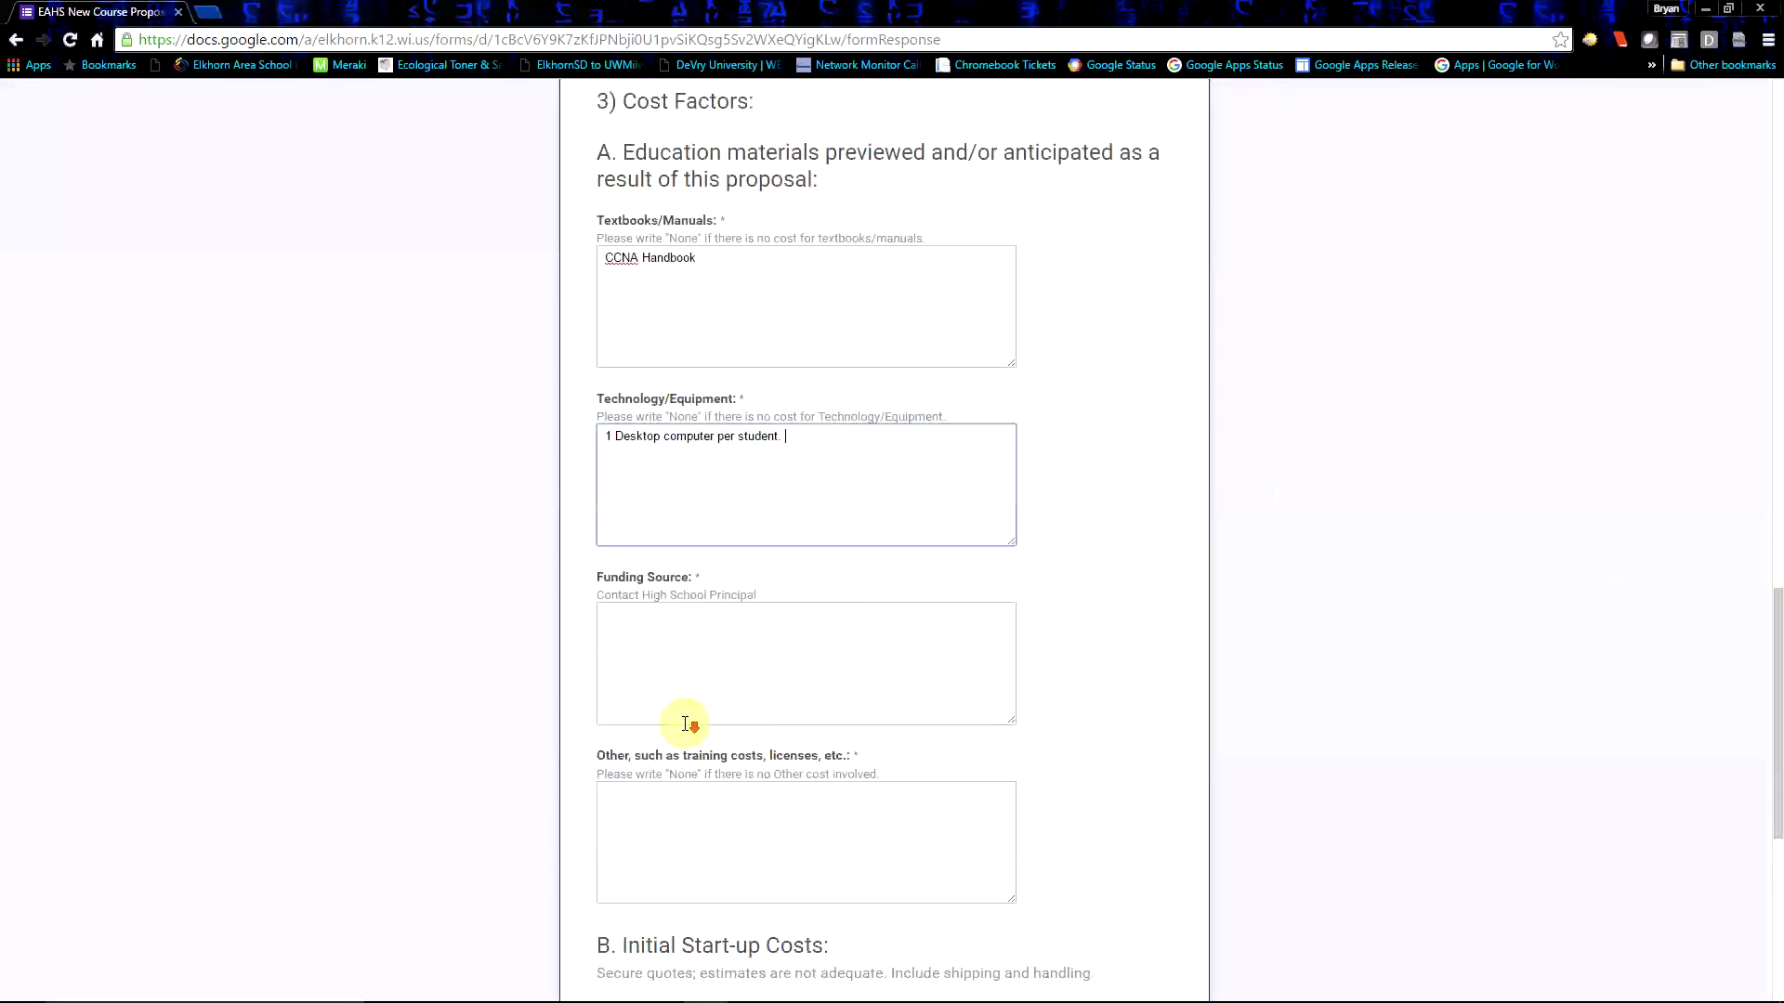
click(665, 618)
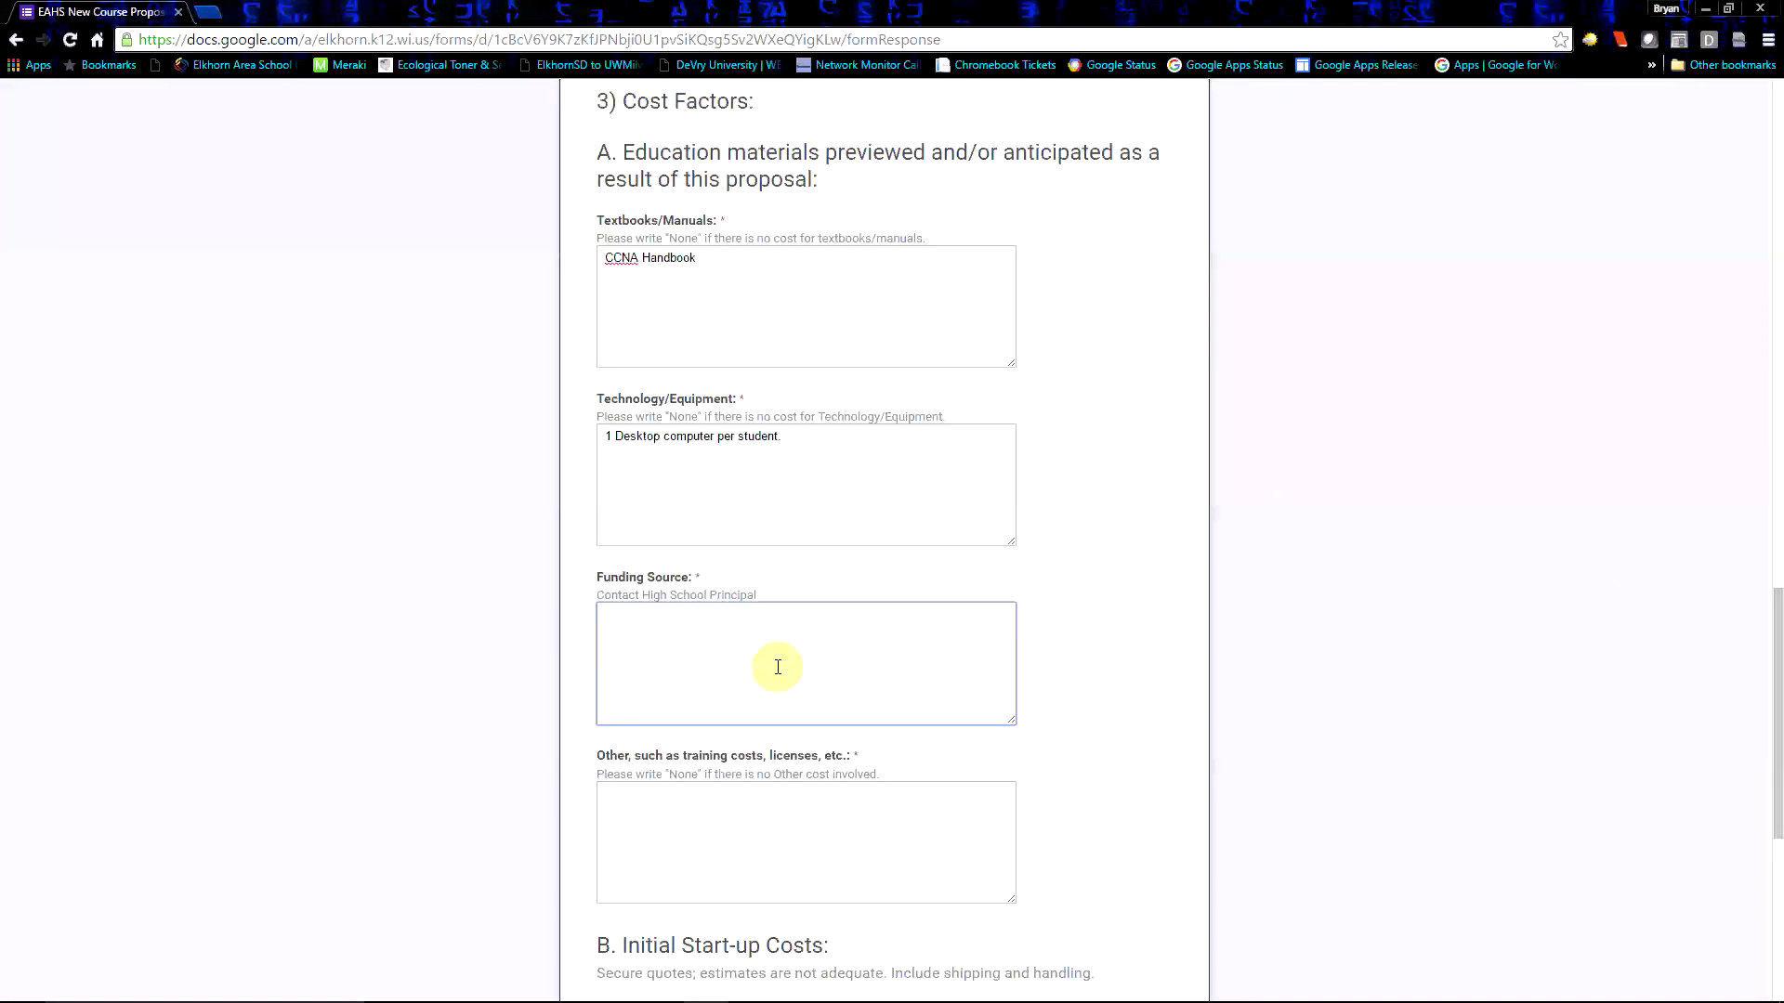
text(DO)
click(723, 811)
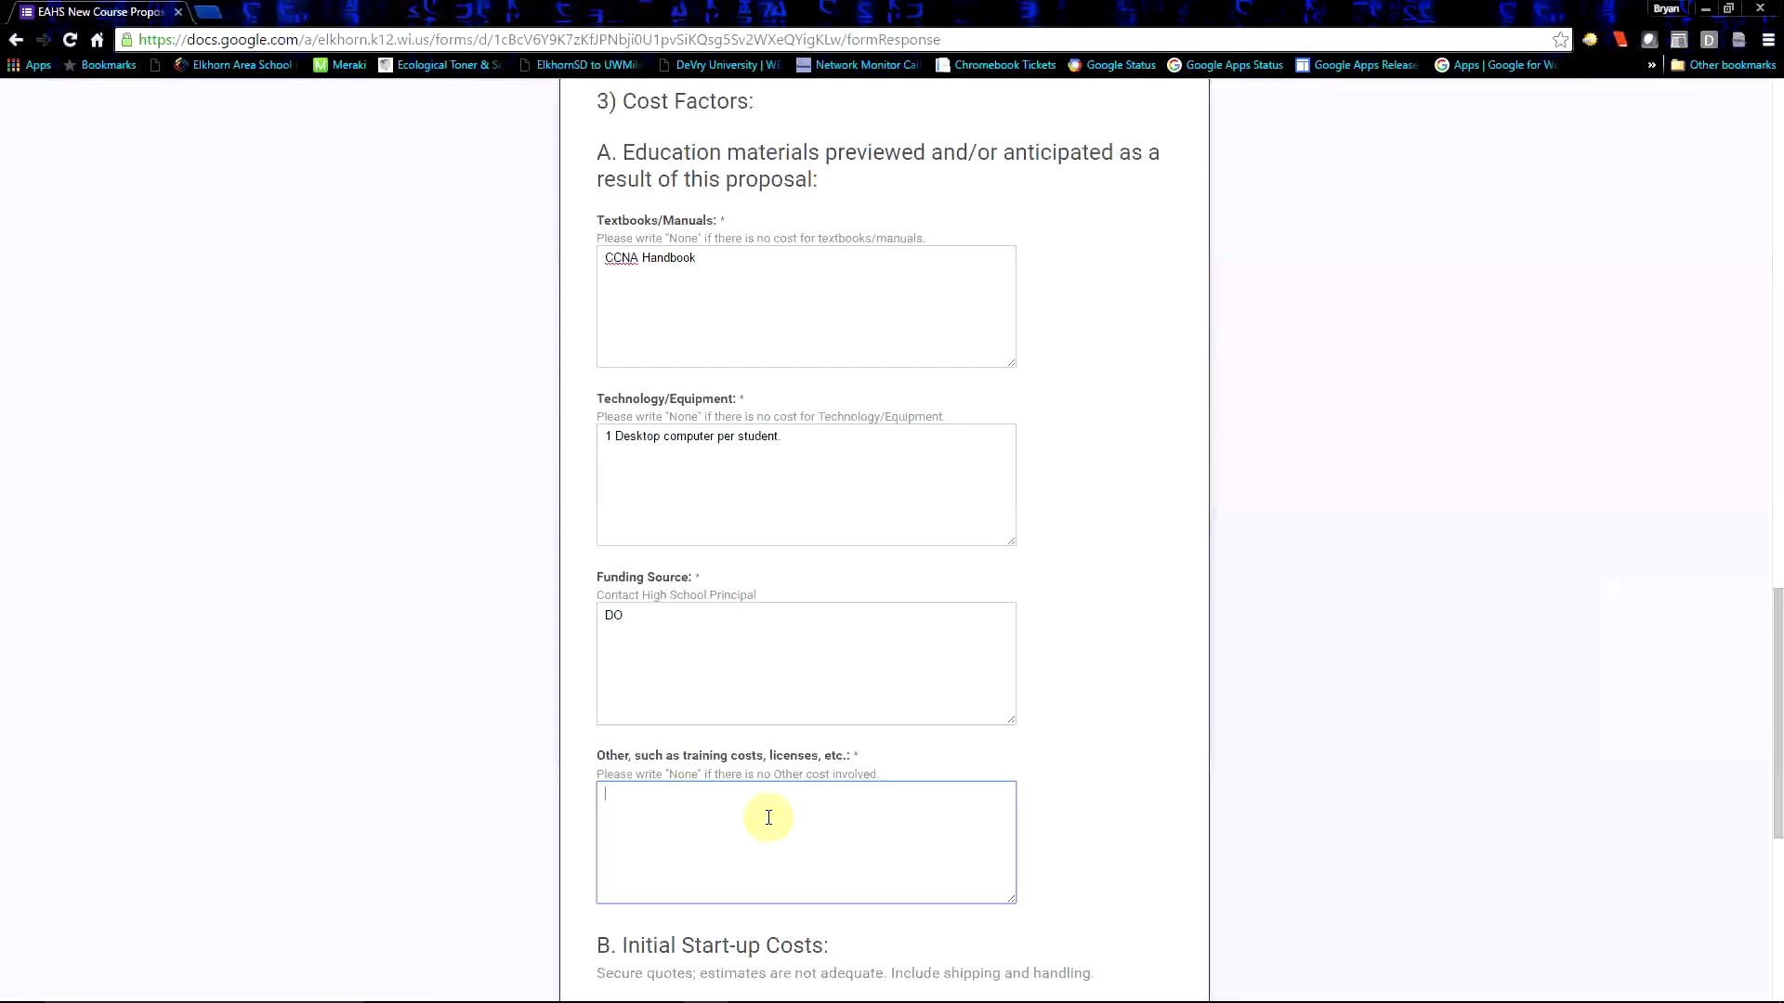
scroll(769, 818, down, 2)
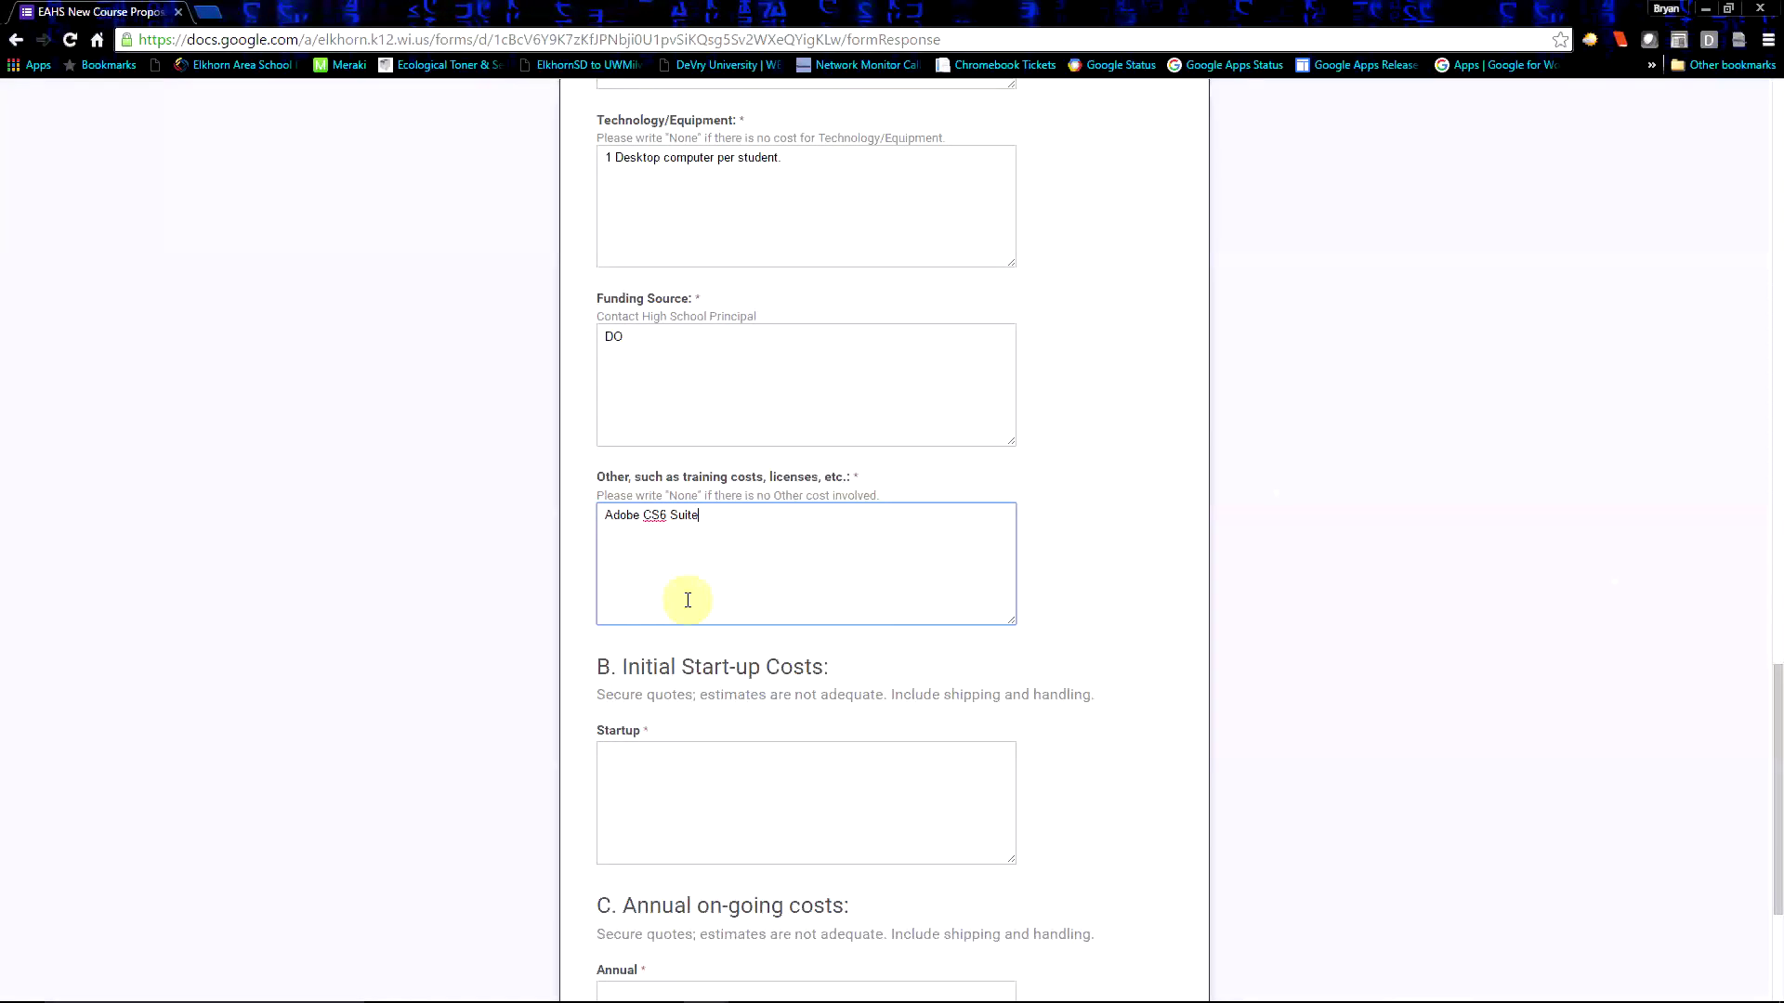
Step: Enter $10,000 as the start-up cost and $2,000 as the annual on-going cost, and continue to the pathways page
scroll(726, 576, down, 3)
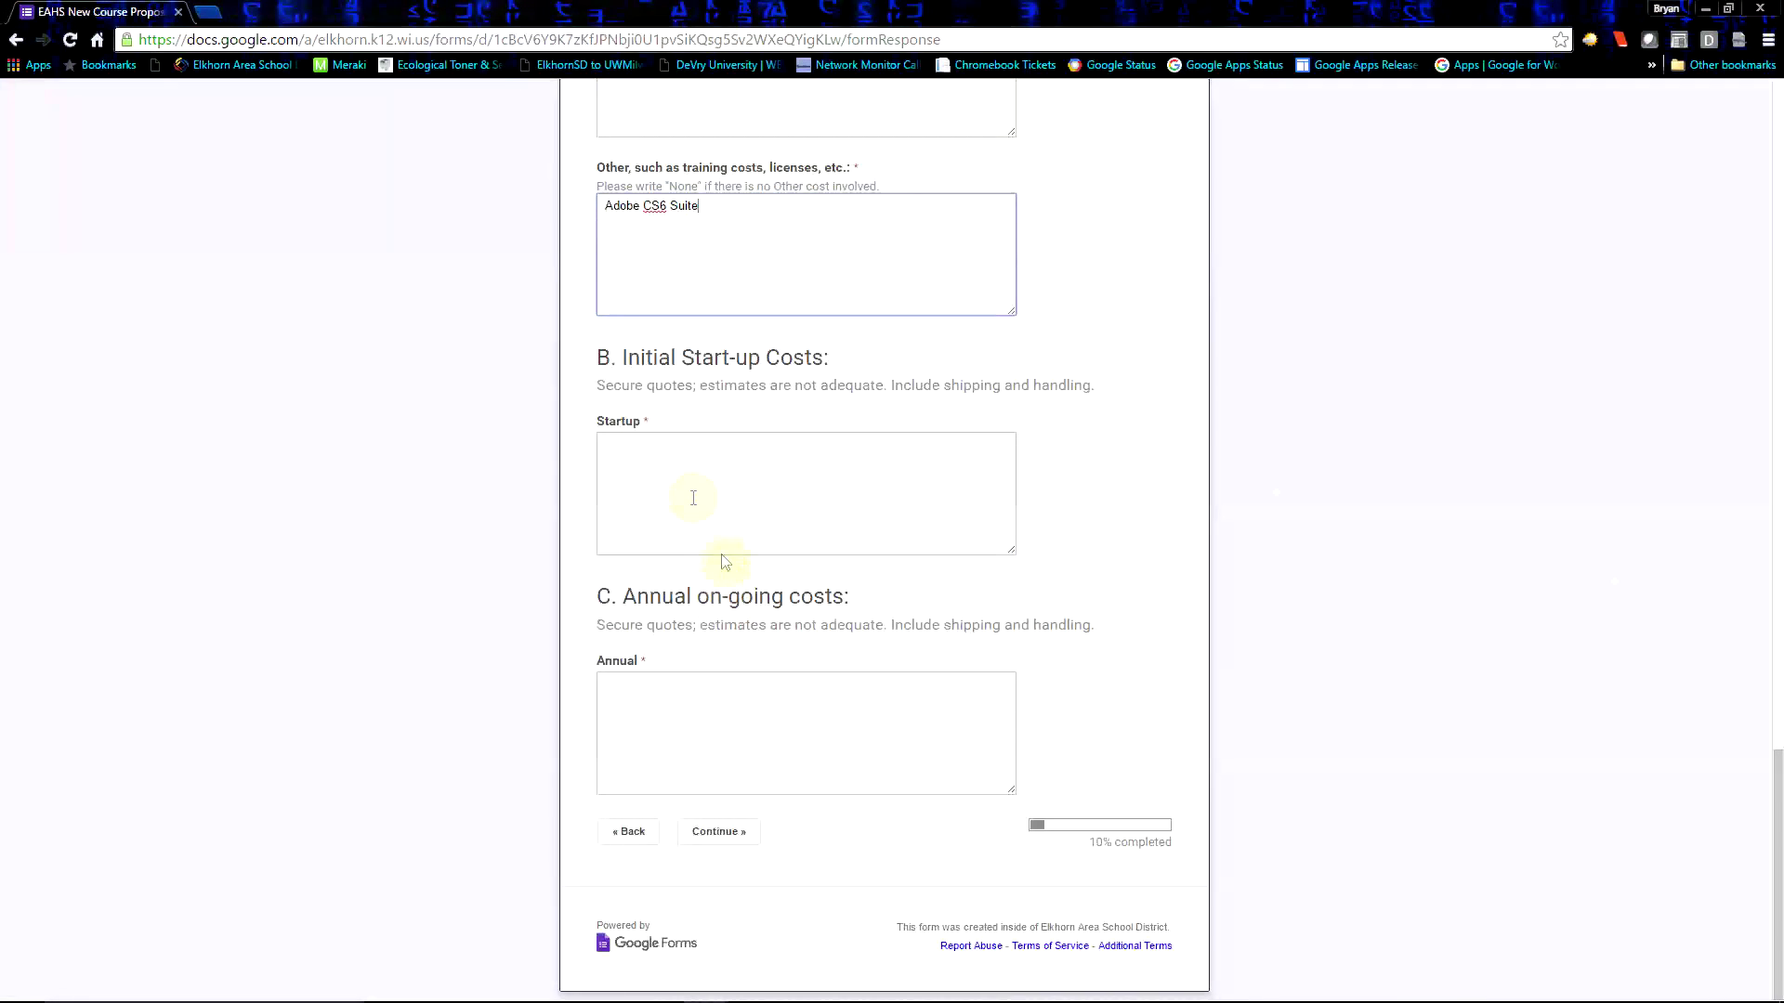
click(637, 460)
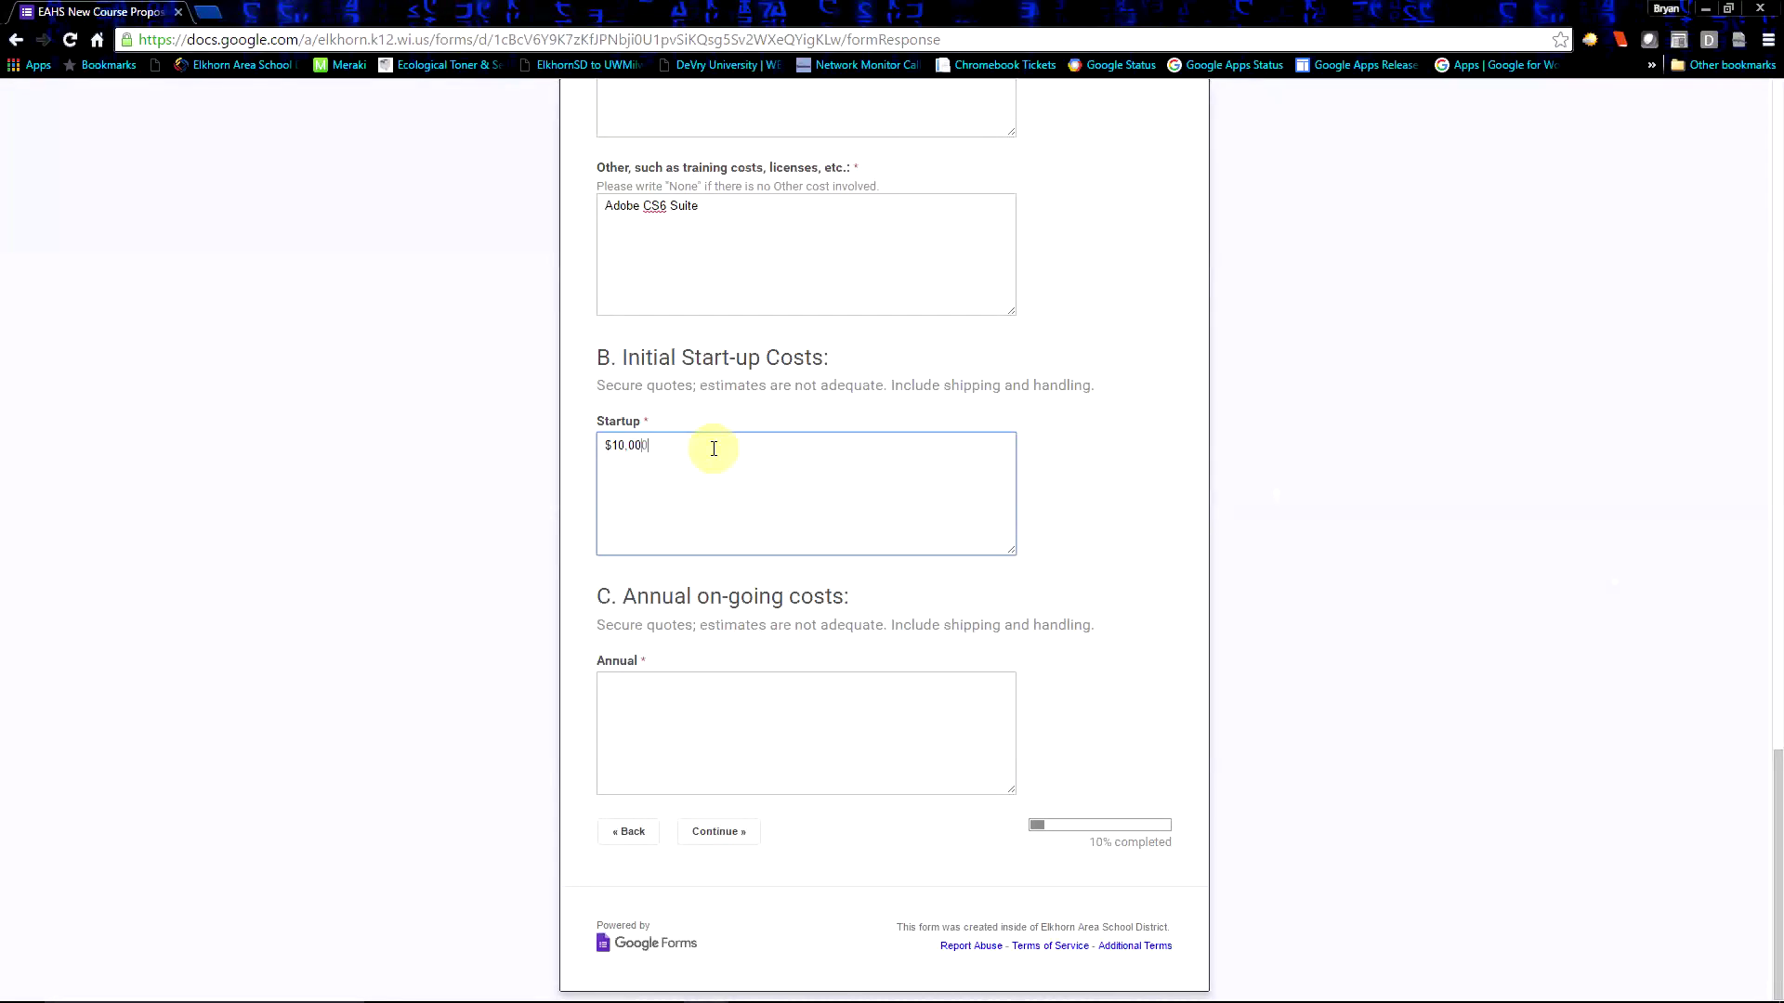
click(659, 697)
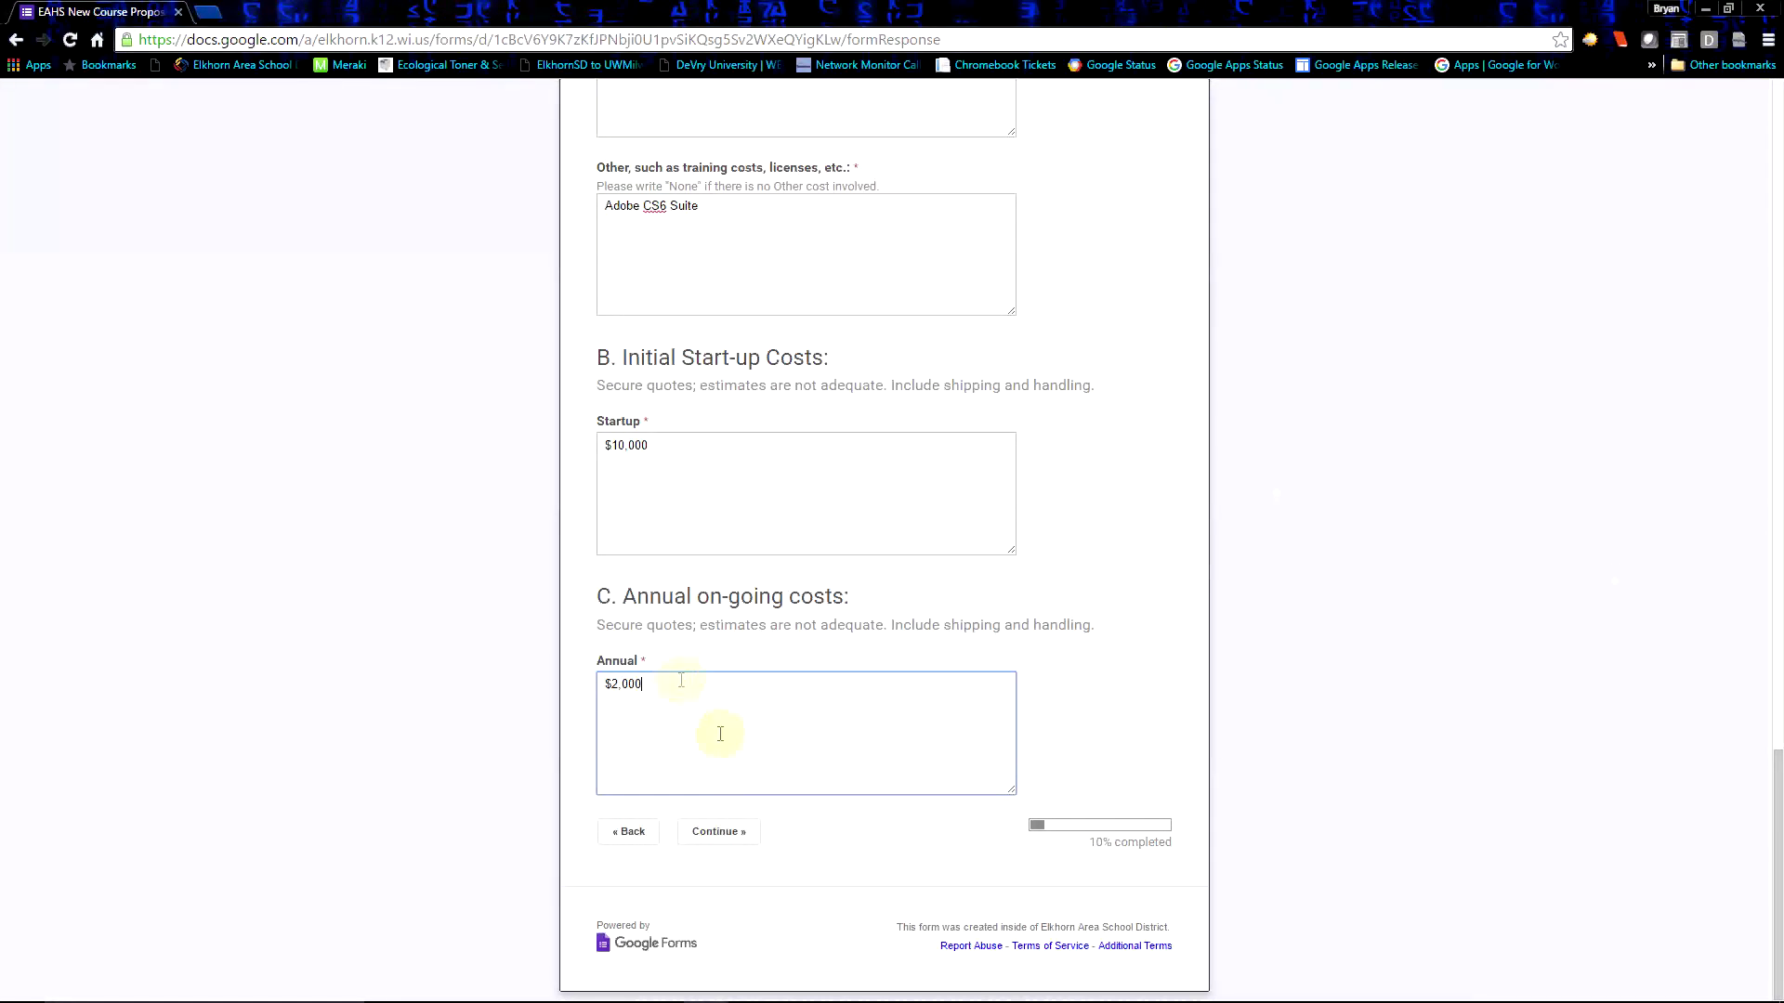
click(729, 834)
Step: Select Network Systems as the Information Technology pathway and submit the course proposal
scroll(731, 714, down, 2)
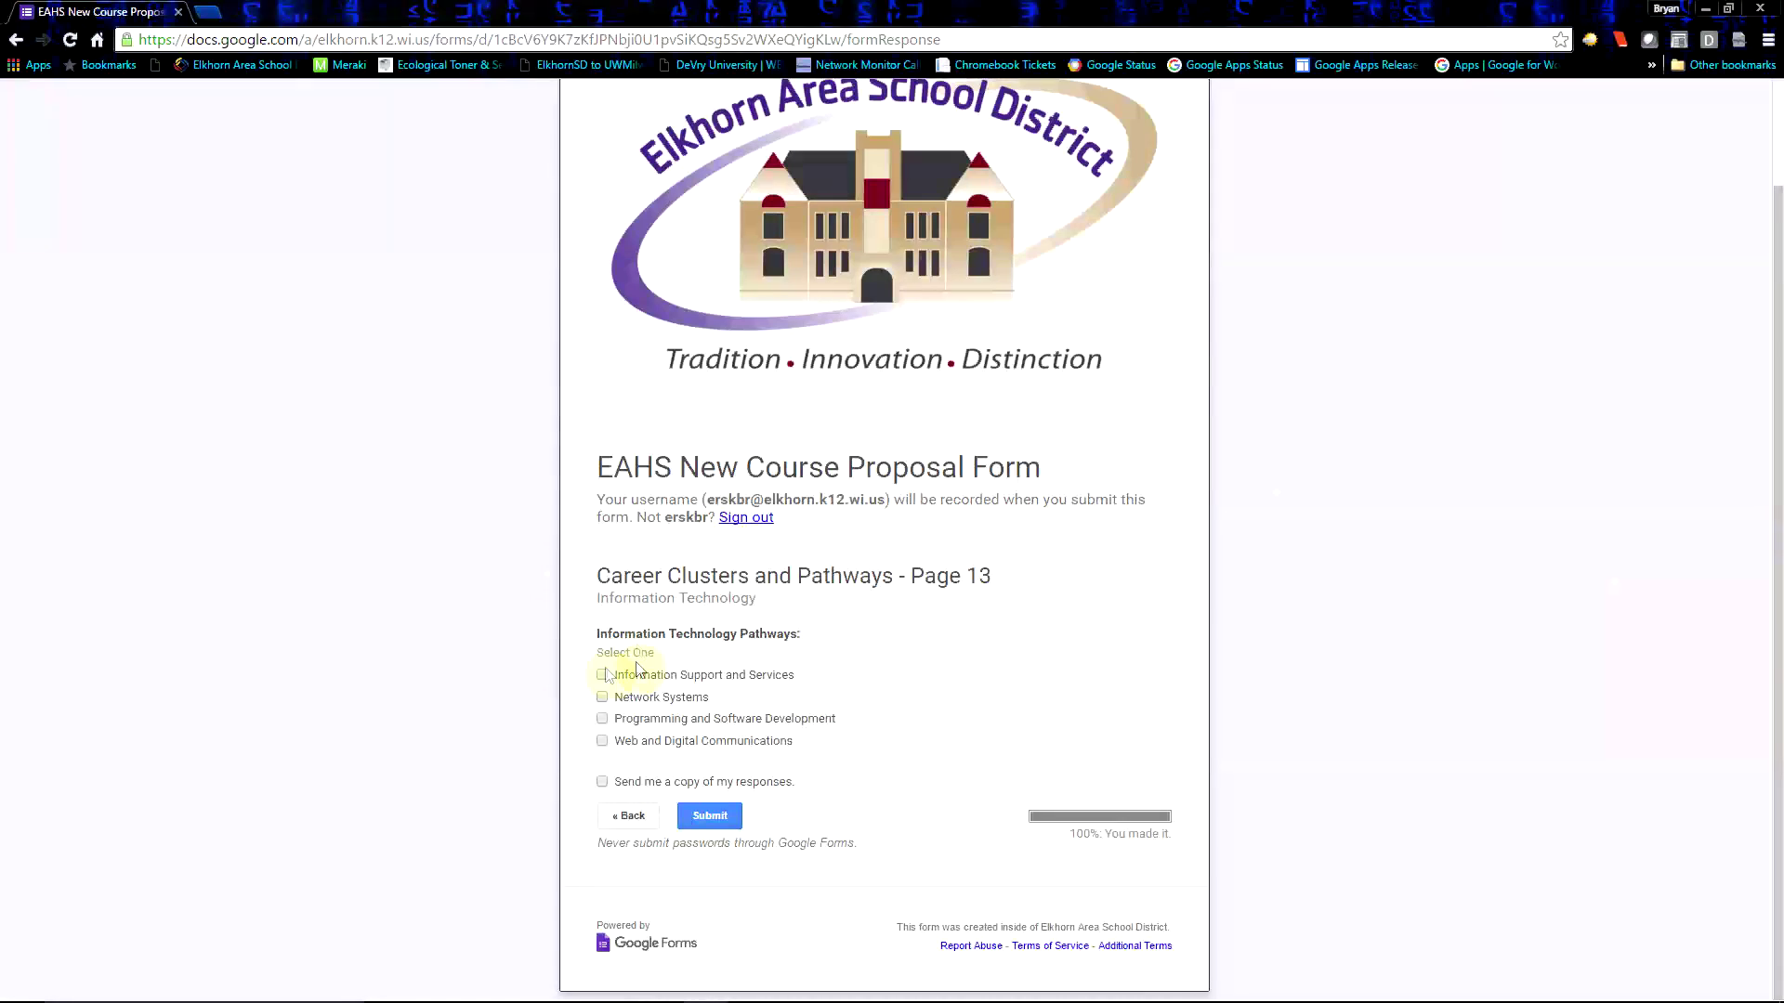
click(602, 697)
click(706, 827)
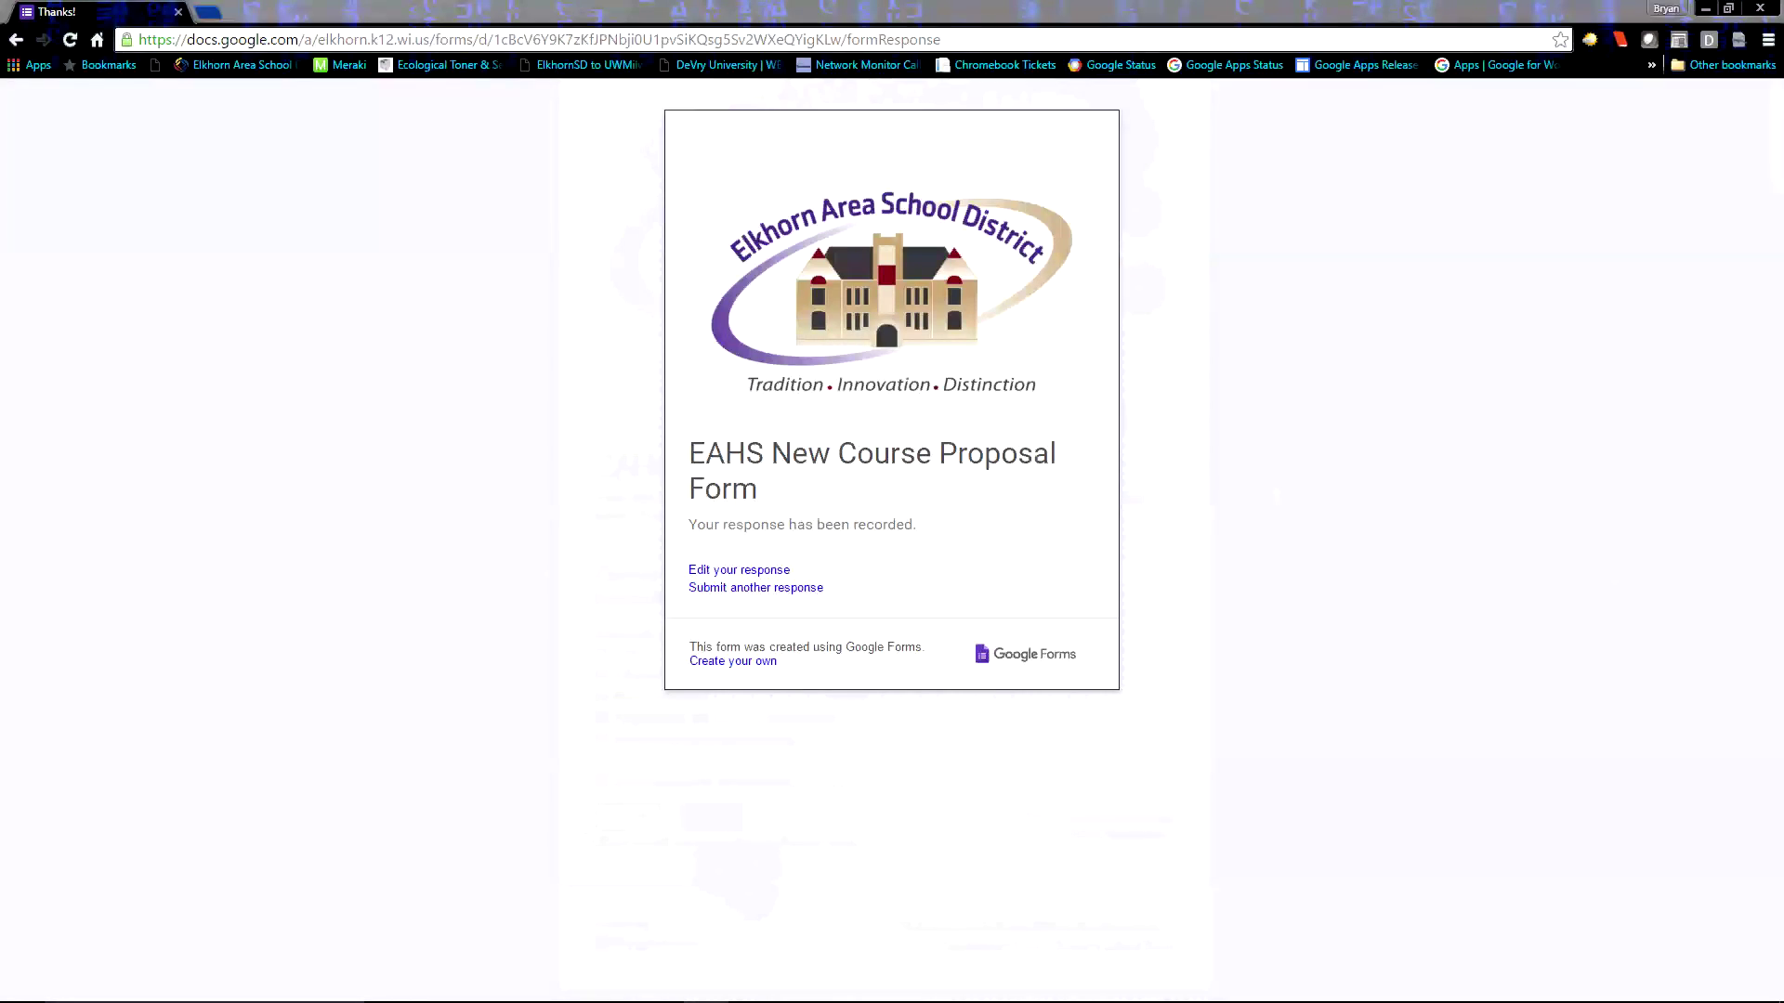
Step: Examine the Final Test course proposal document from the title page through the course information, syllabus, costs, pathway and authorization sections
drag(1564, 916, 660, 321)
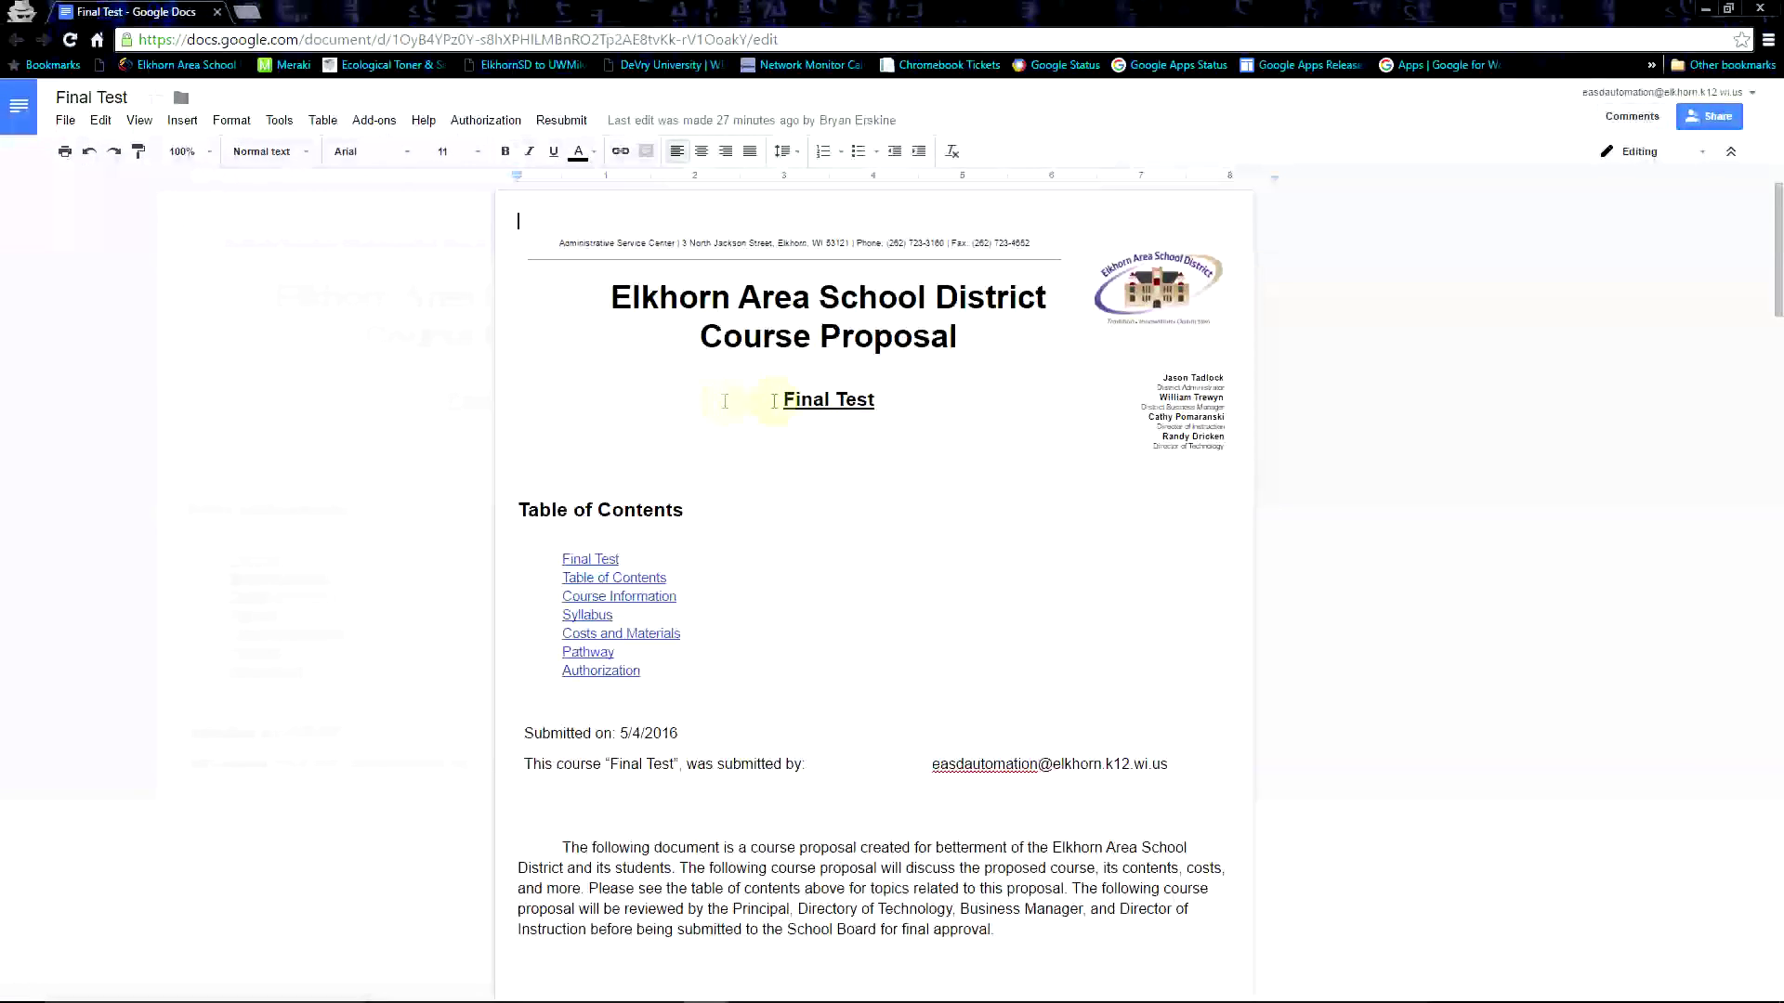
scroll(762, 678, down, 2)
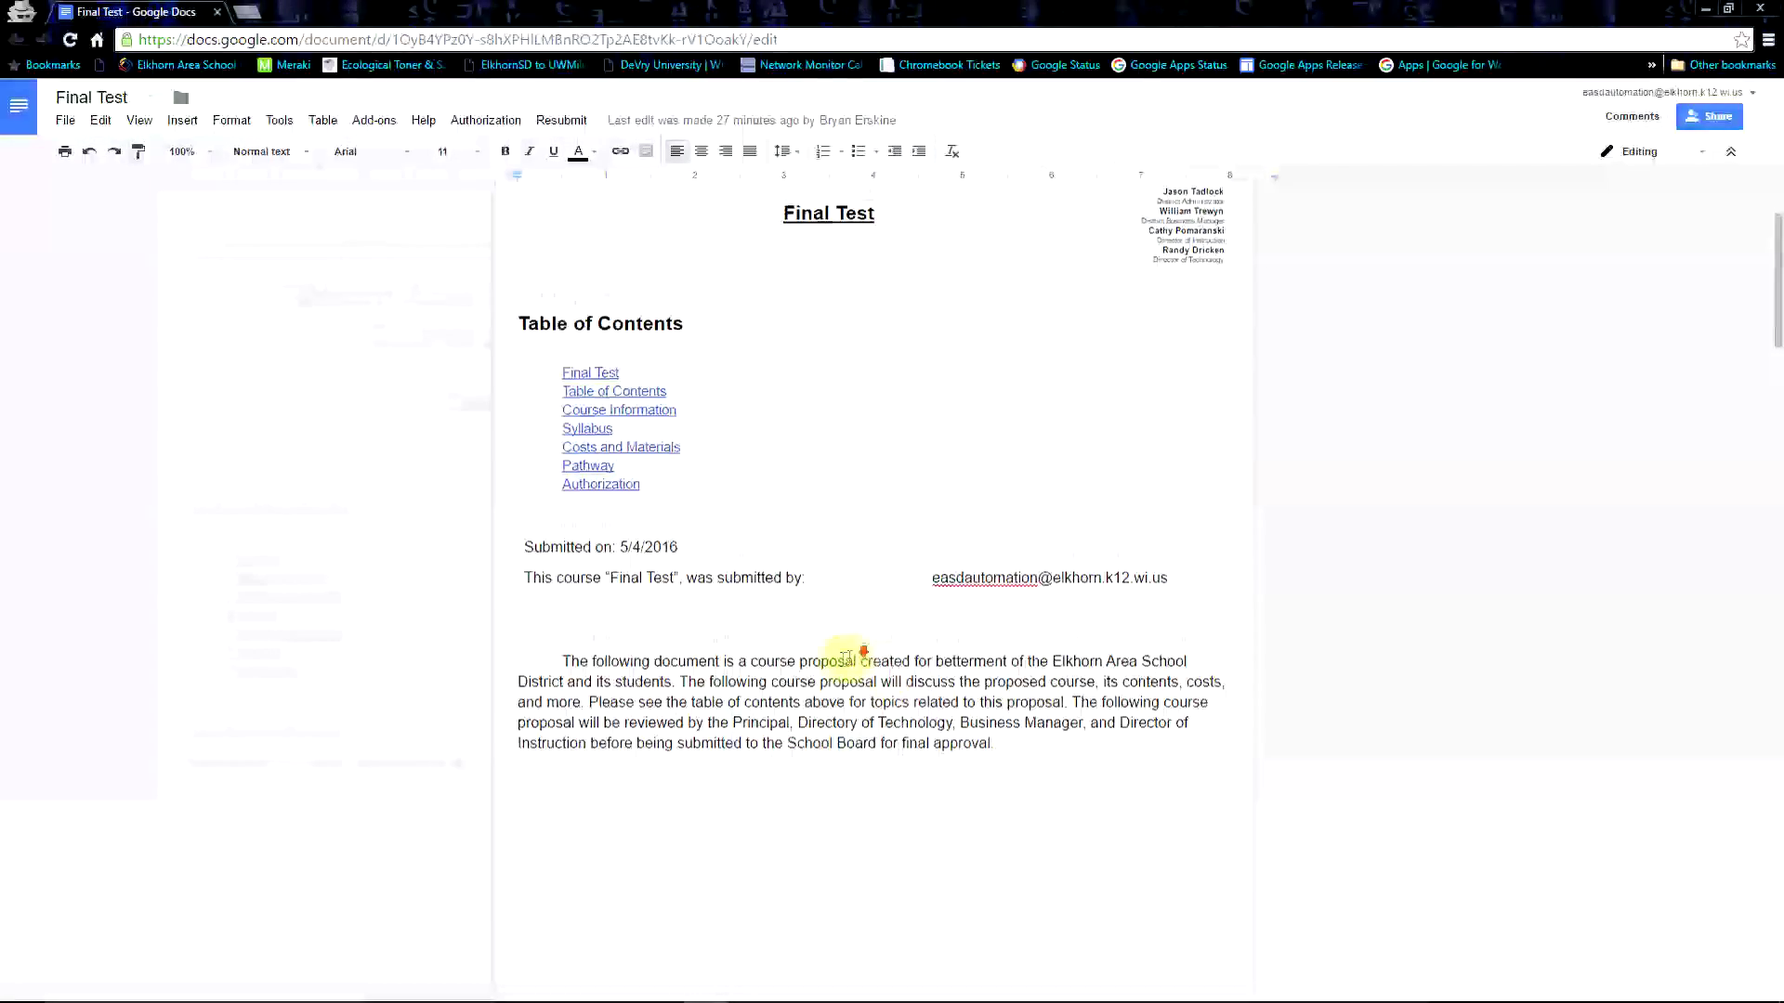
scroll(848, 660, down, 6)
scroll(824, 669, down, 2)
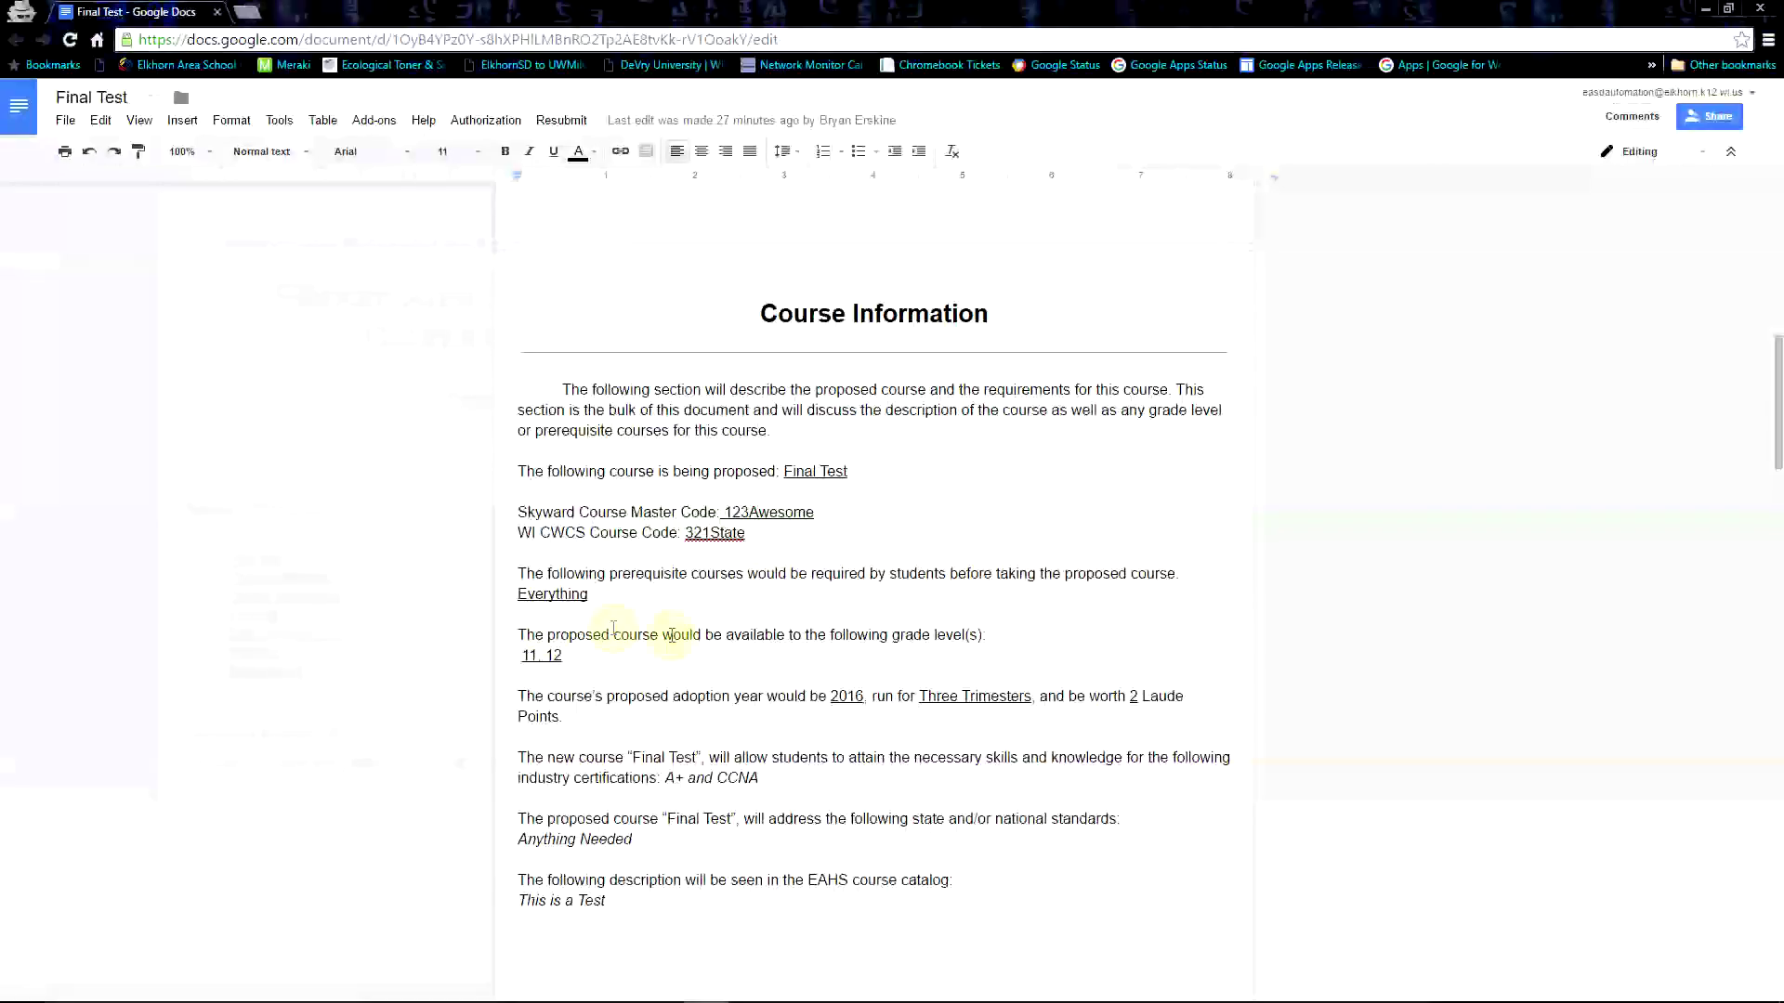
scroll(748, 740, down, 10)
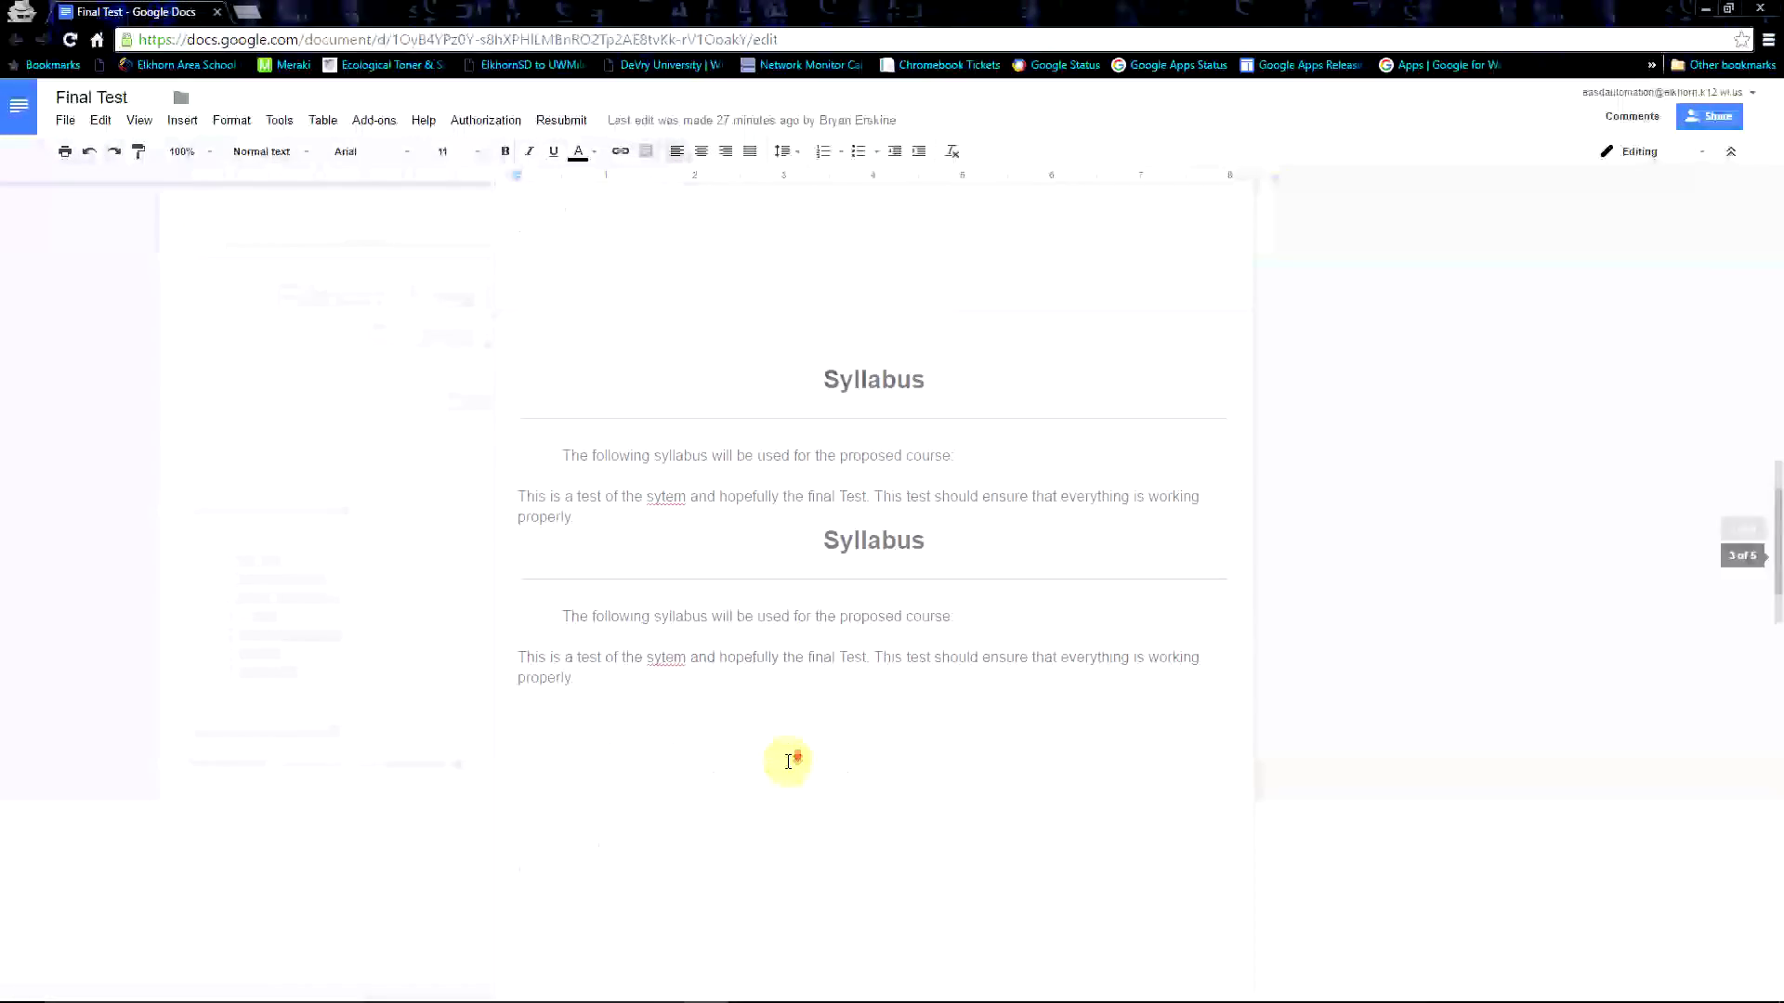
scroll(788, 760, down, 10)
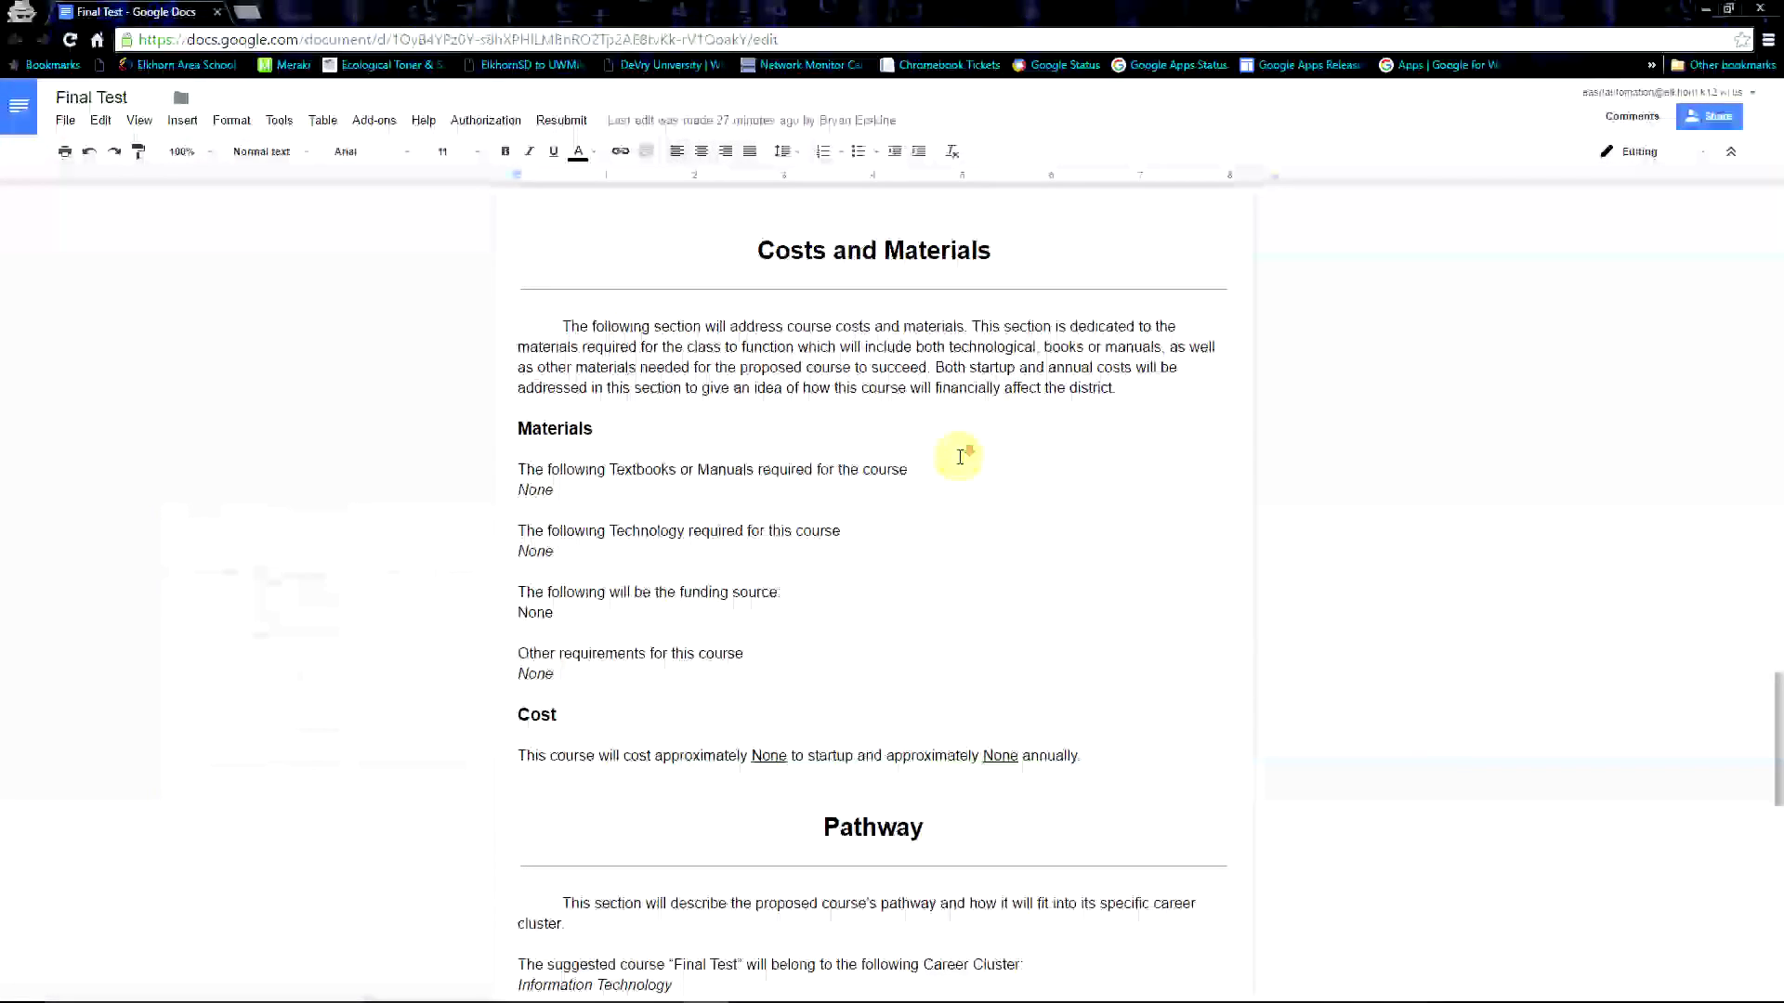
scroll(960, 455, down, 1)
scroll(960, 455, down, 4)
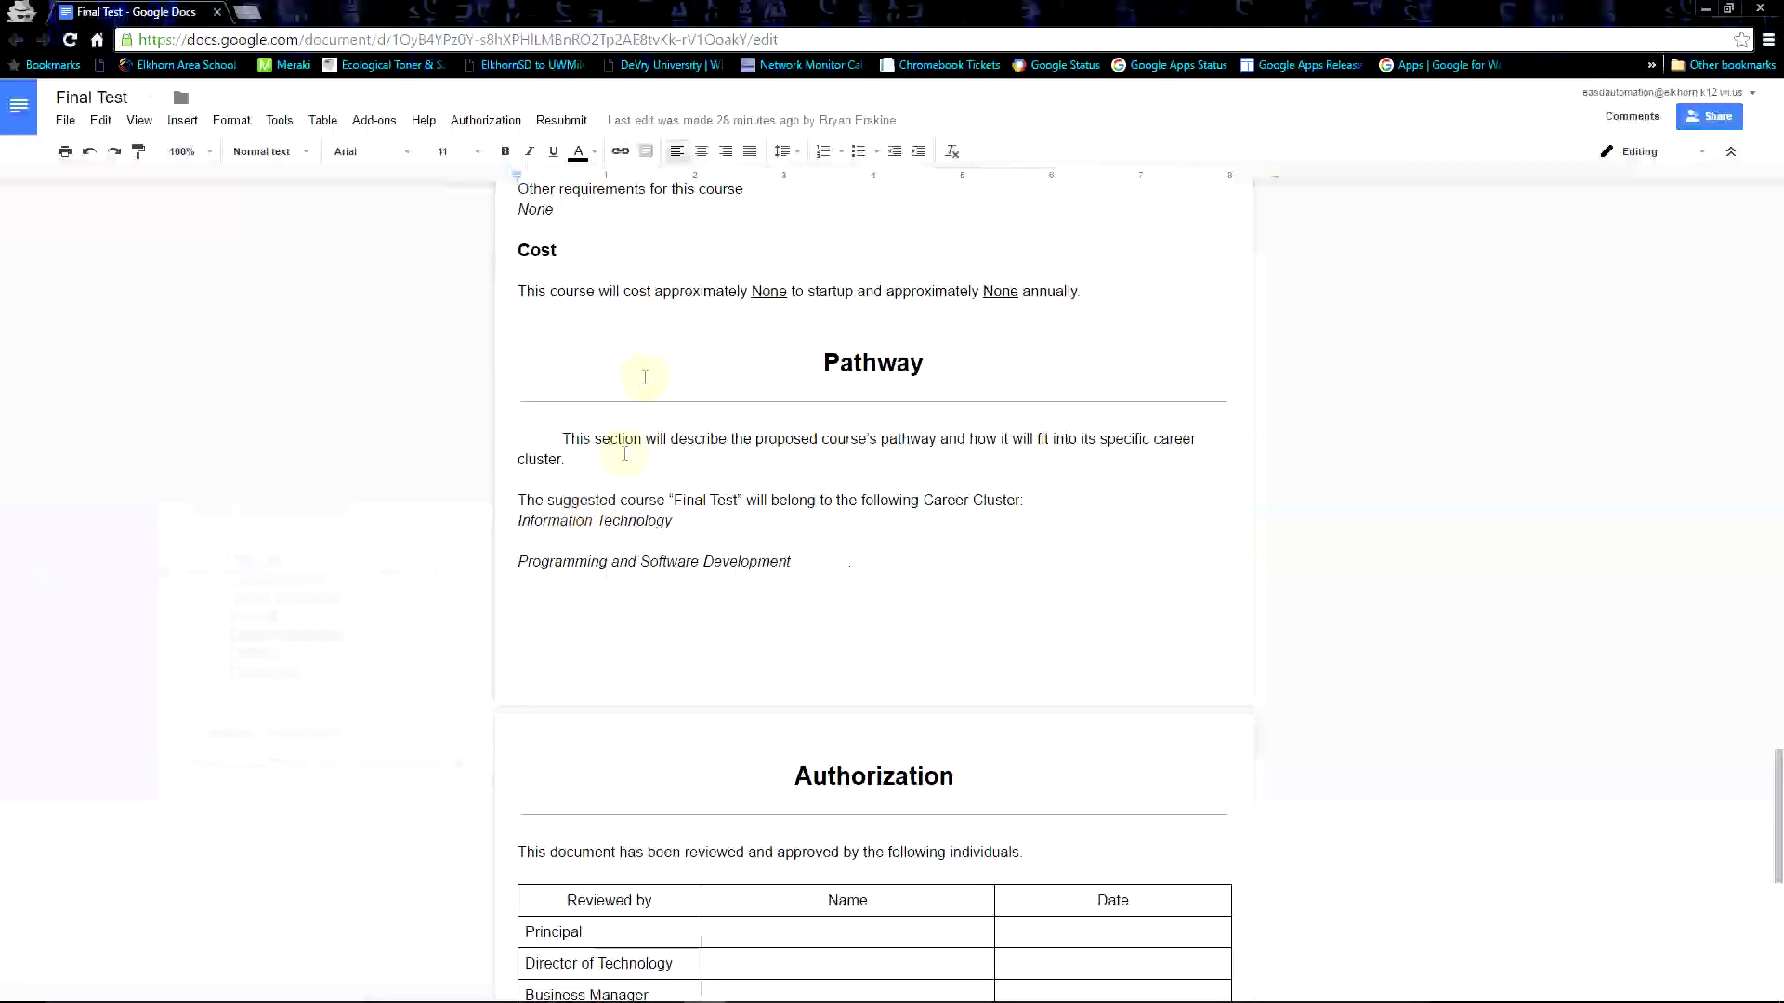
click(561, 121)
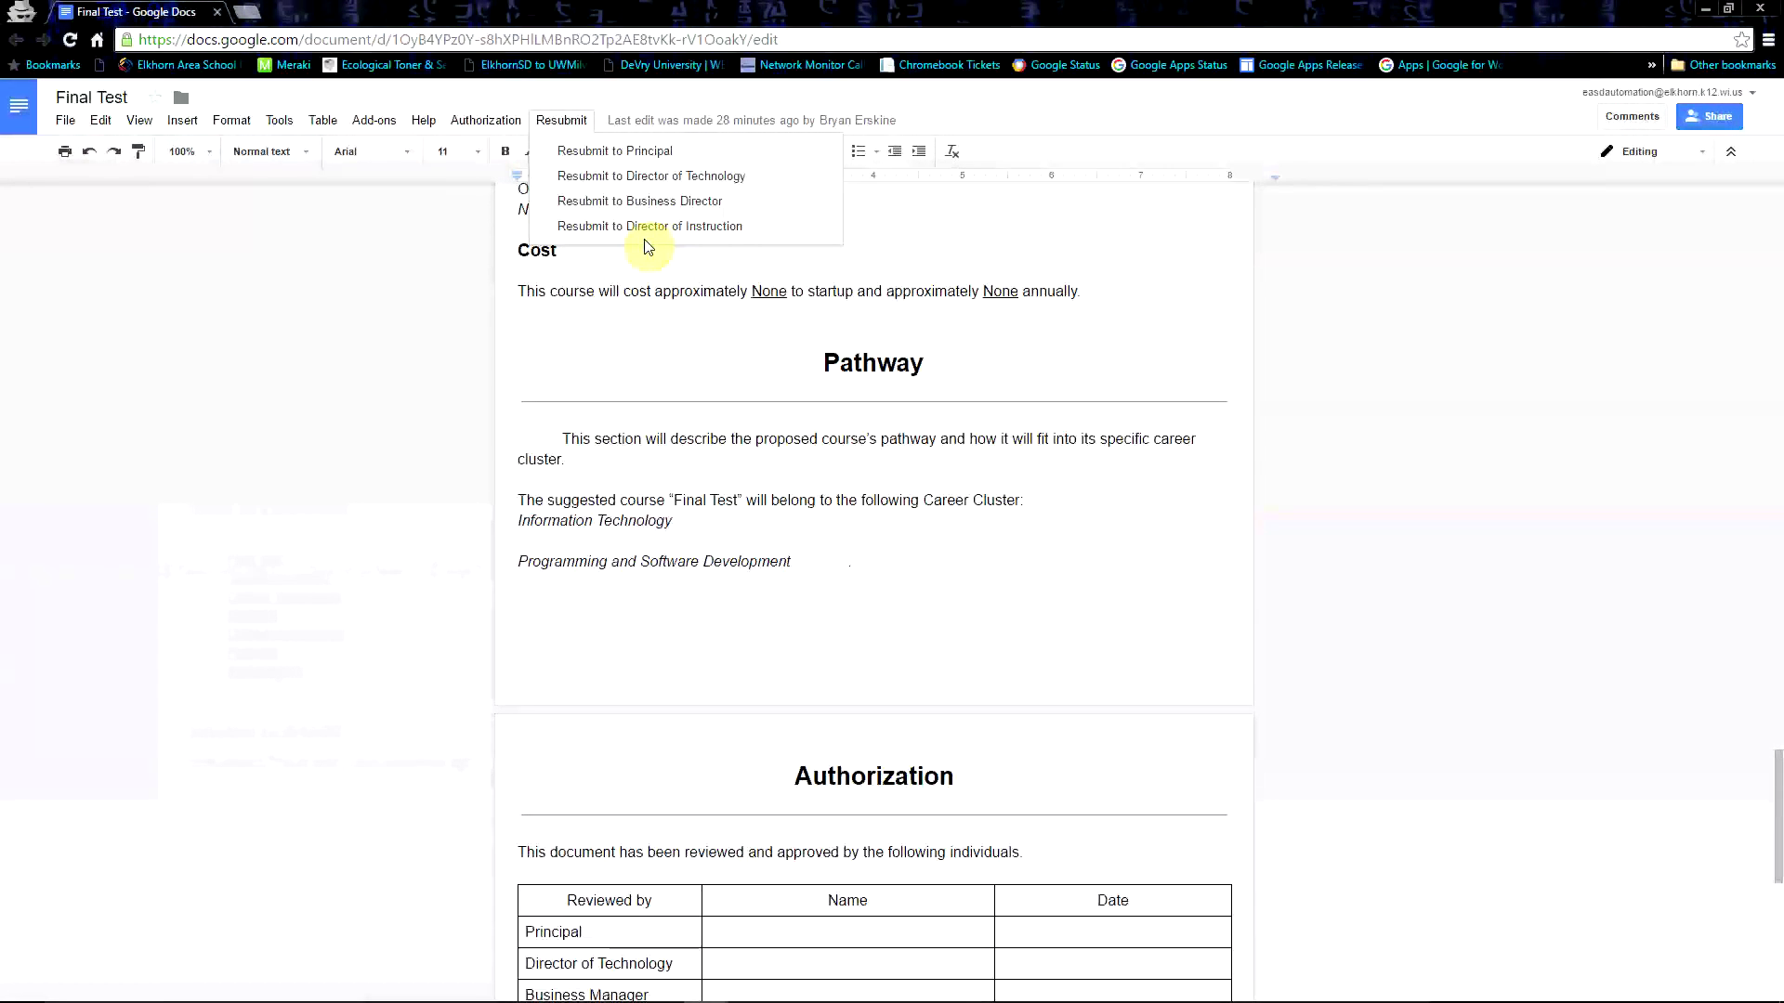
mouse_move(486, 122)
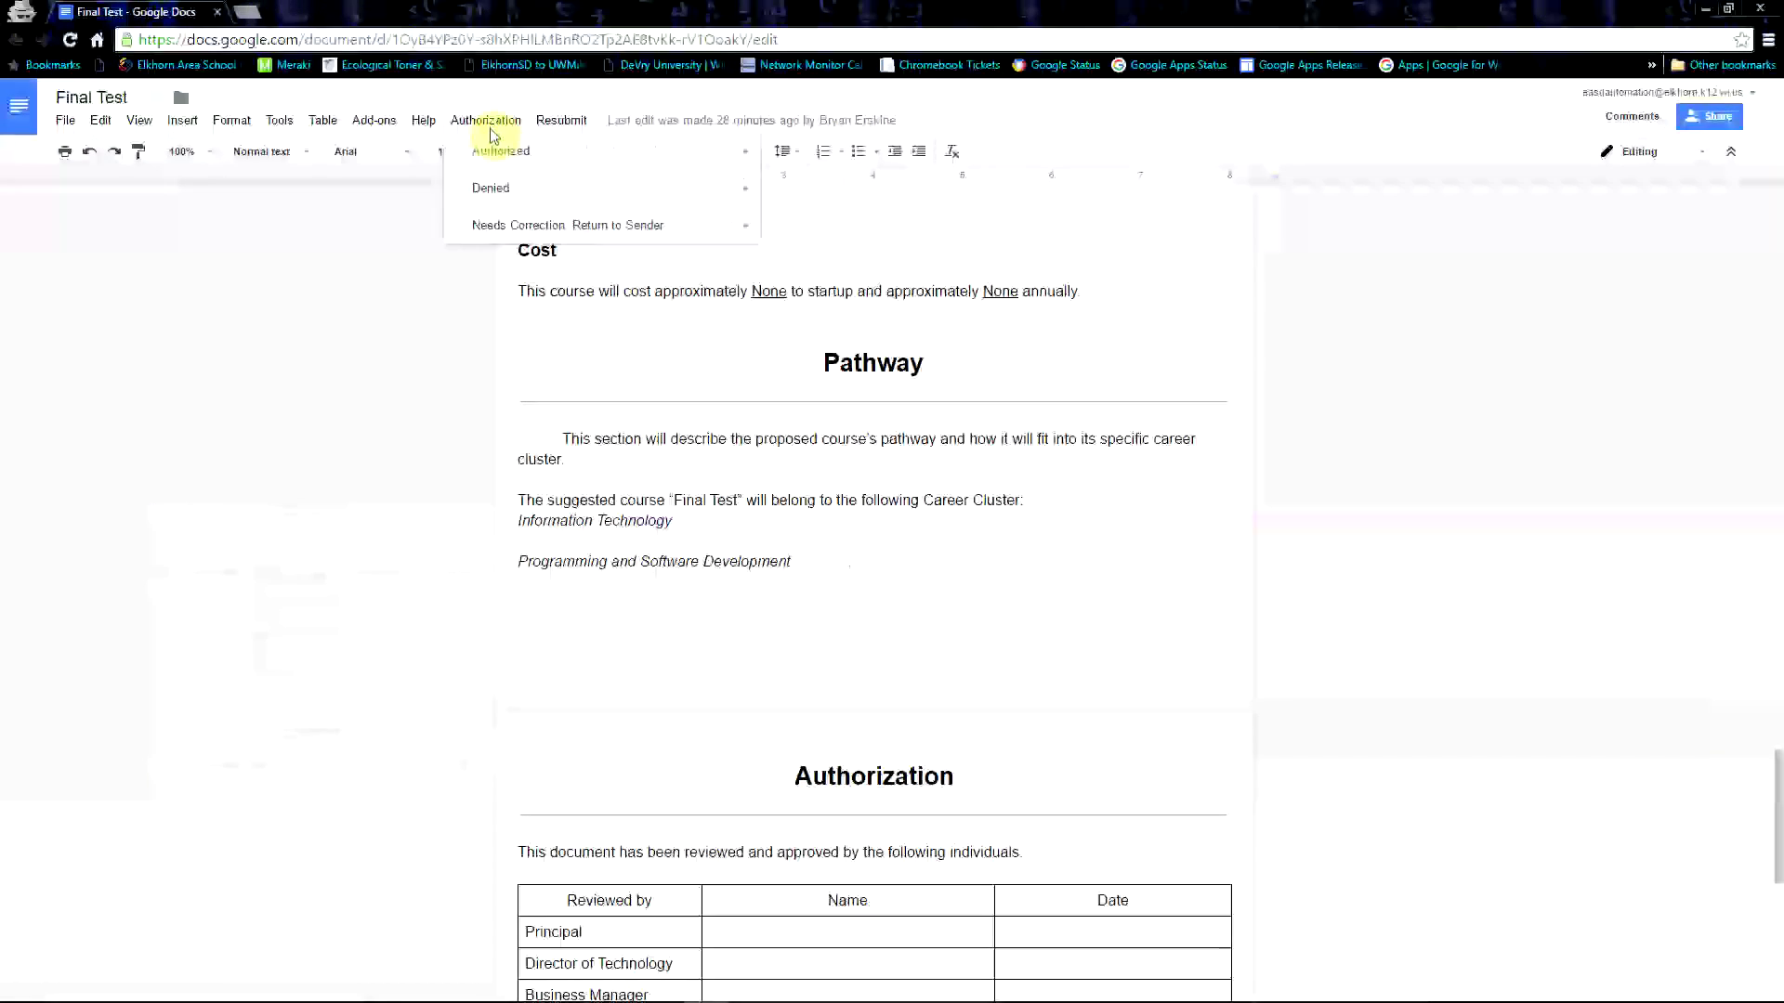
mouse_move(509, 153)
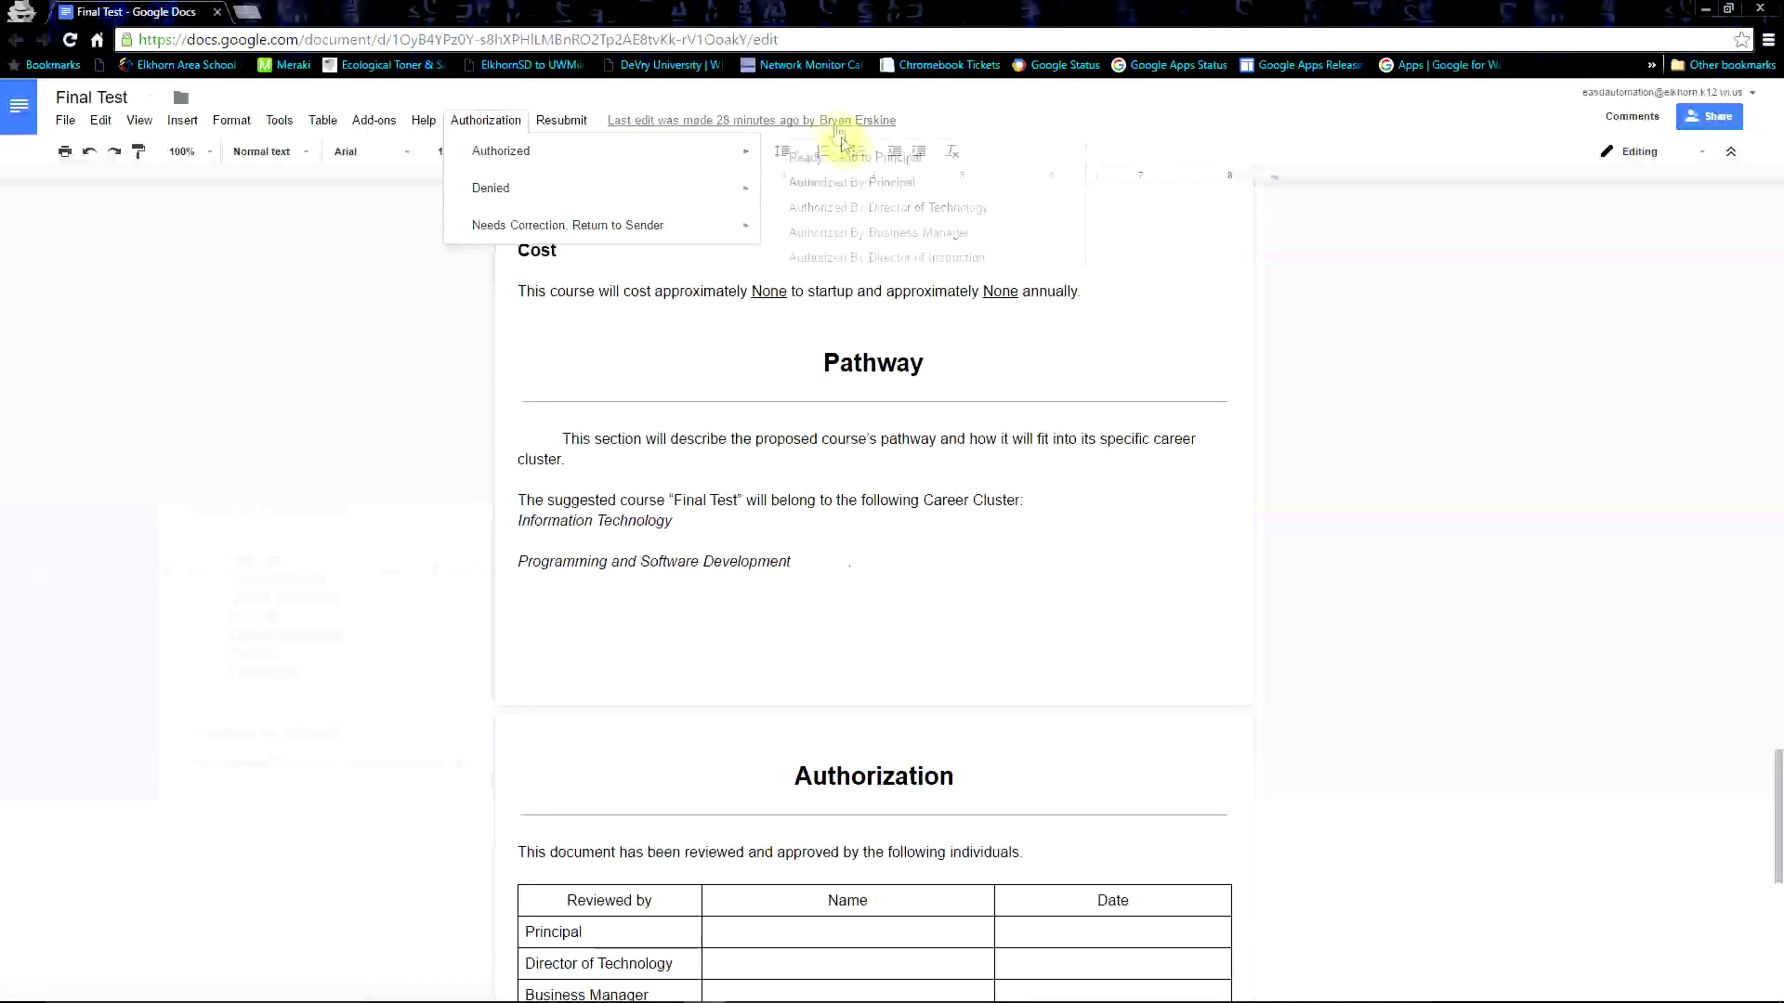
mouse_move(733, 151)
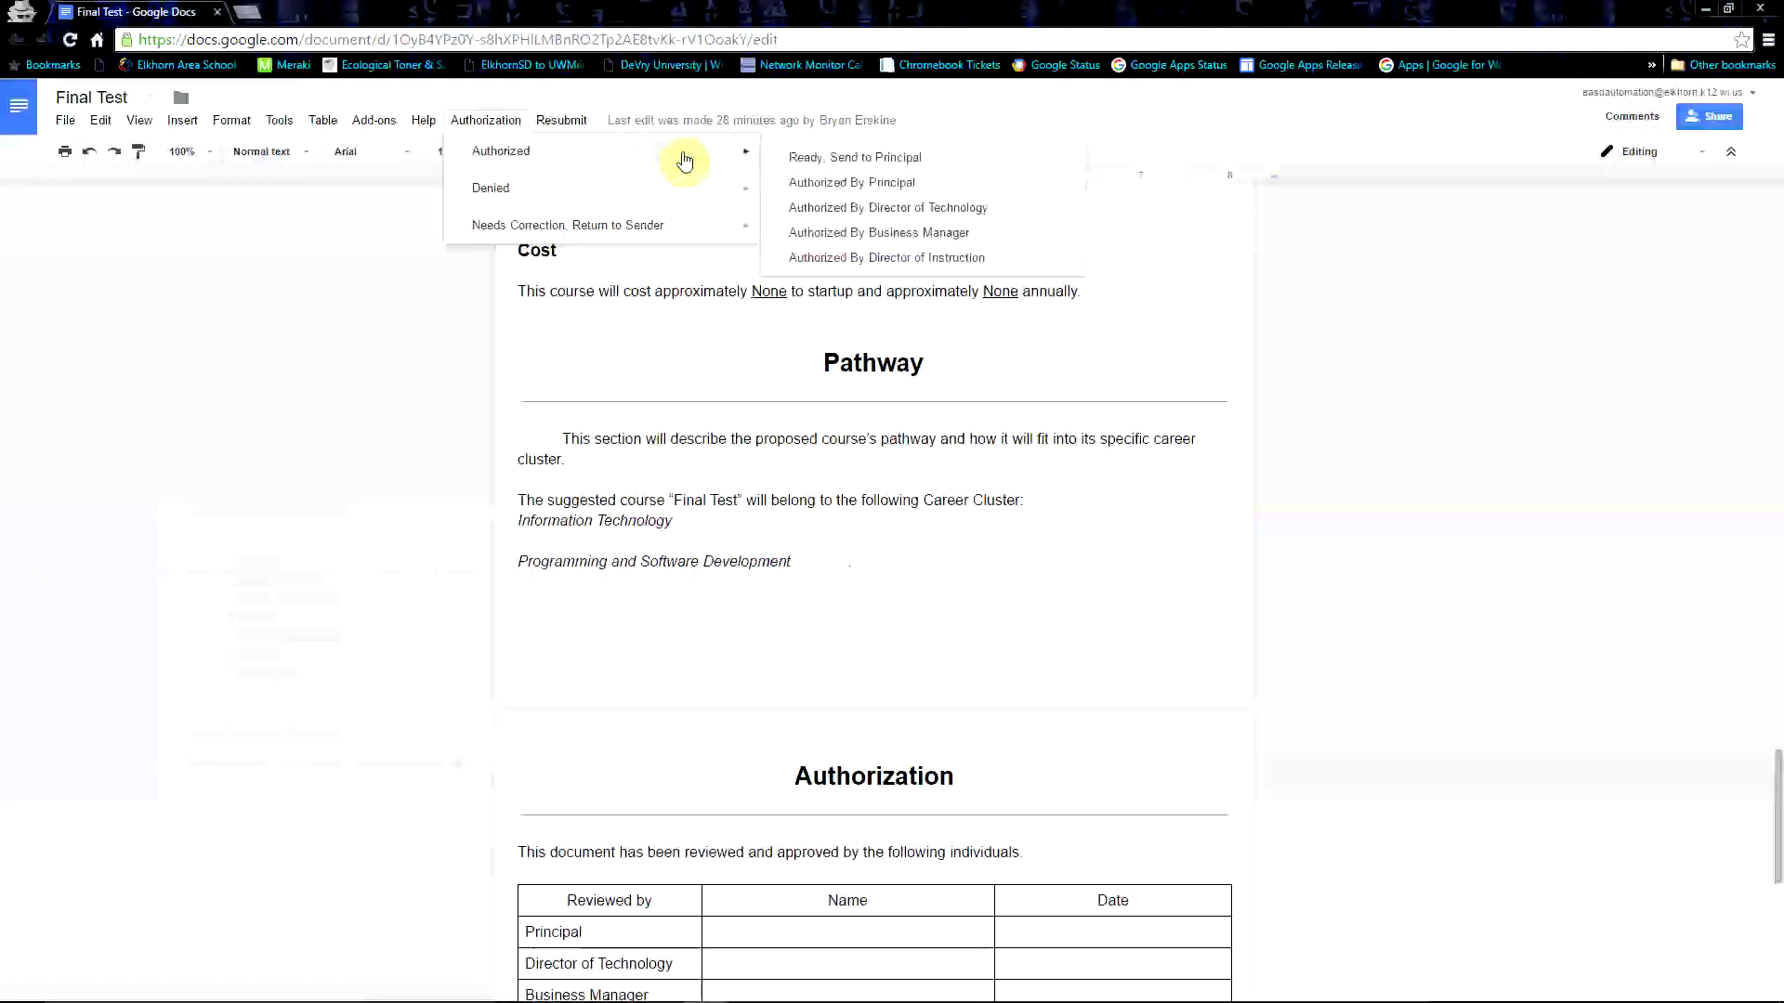
click(887, 212)
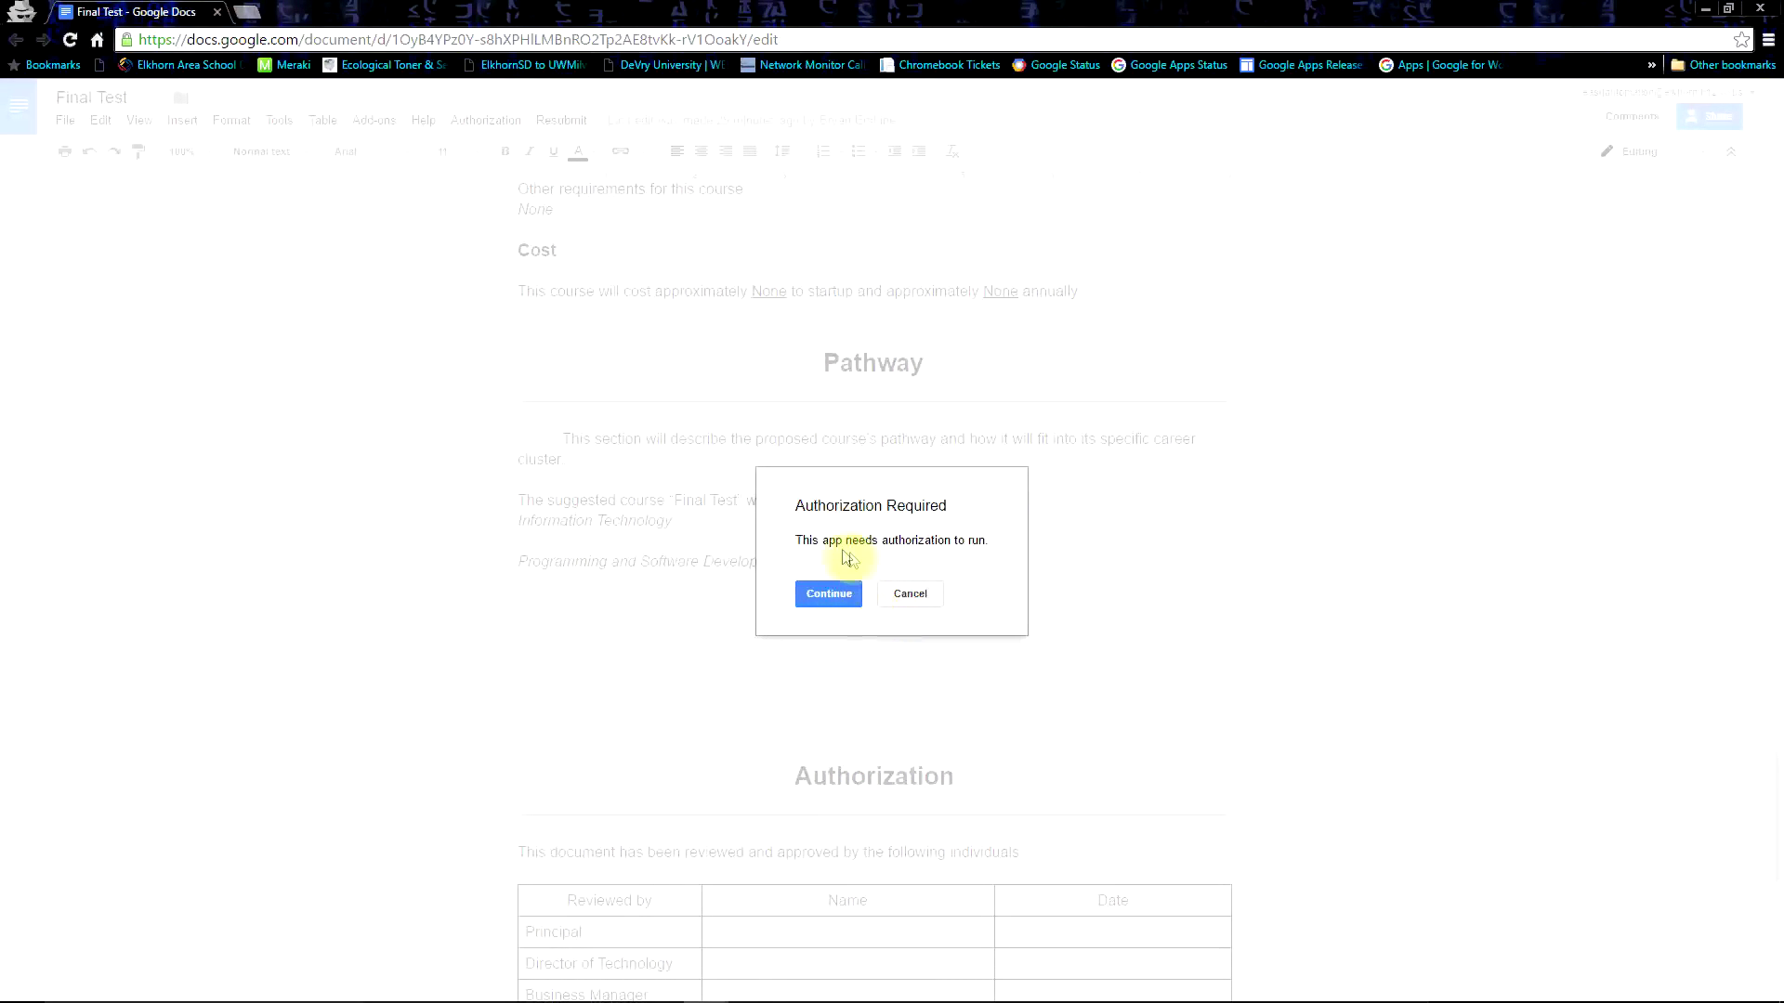
click(830, 591)
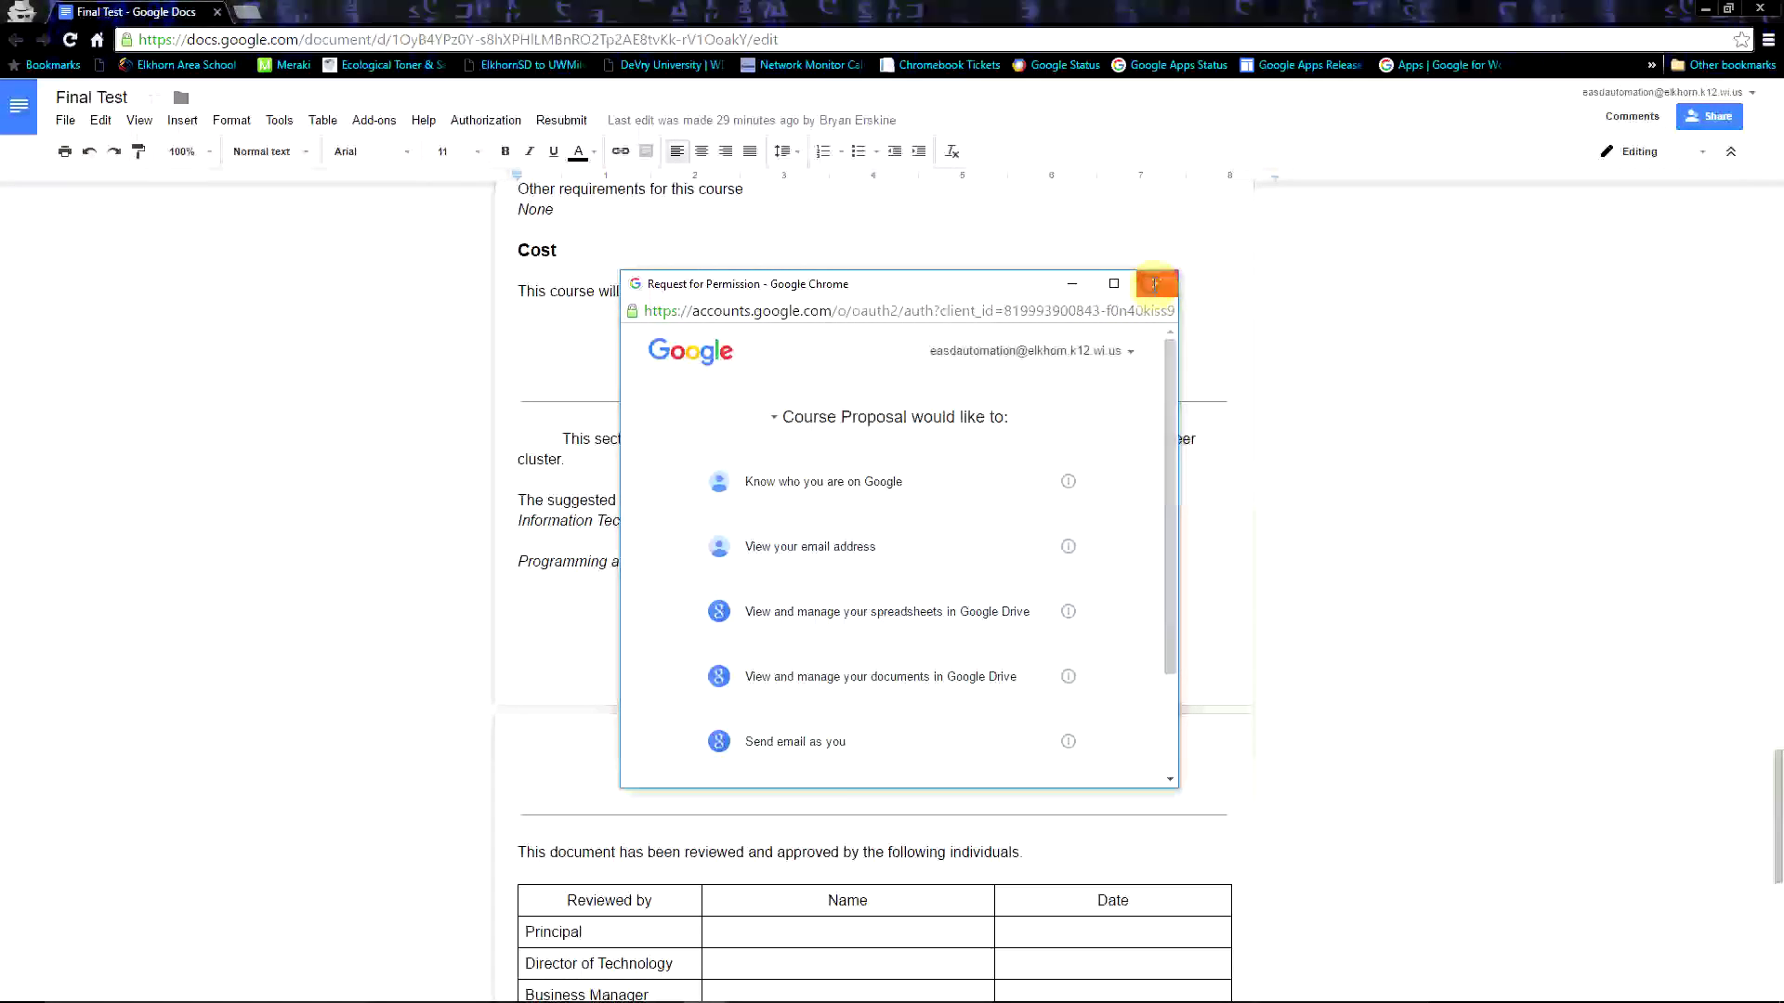
click(1154, 284)
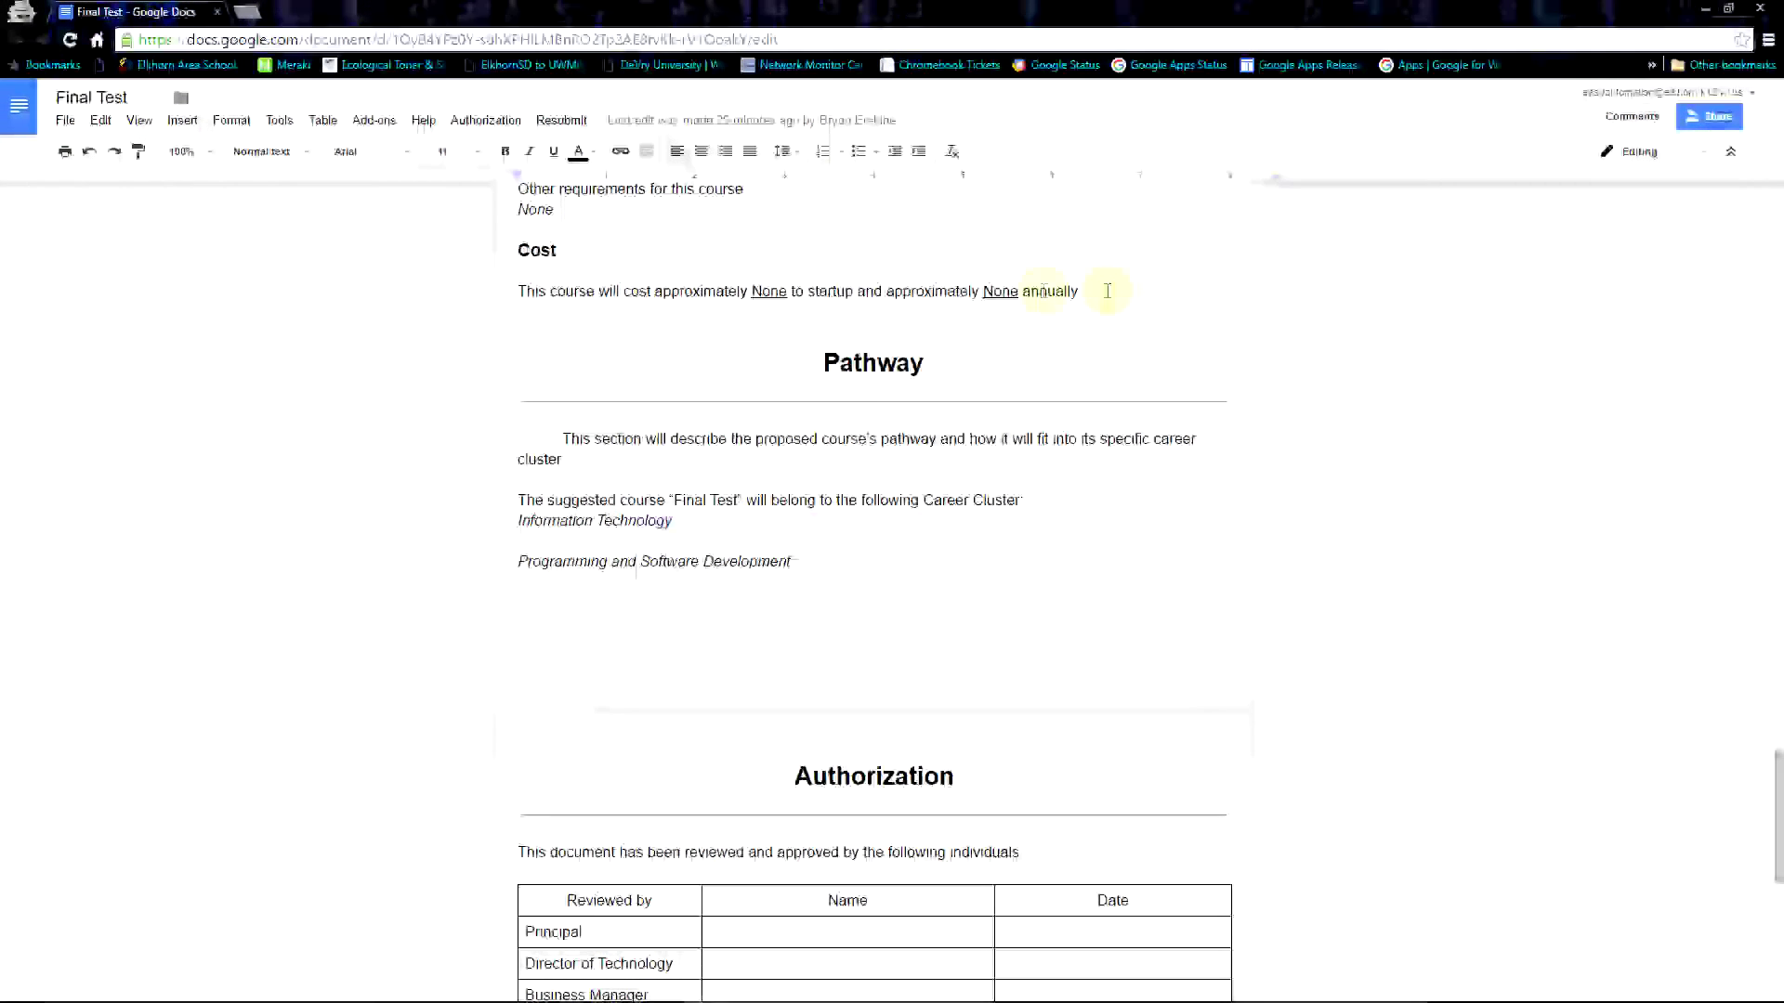
Step: Resubmit the Final Test proposal to the Principal and allow the Course Proposal script its requested Google account permissions
click(561, 120)
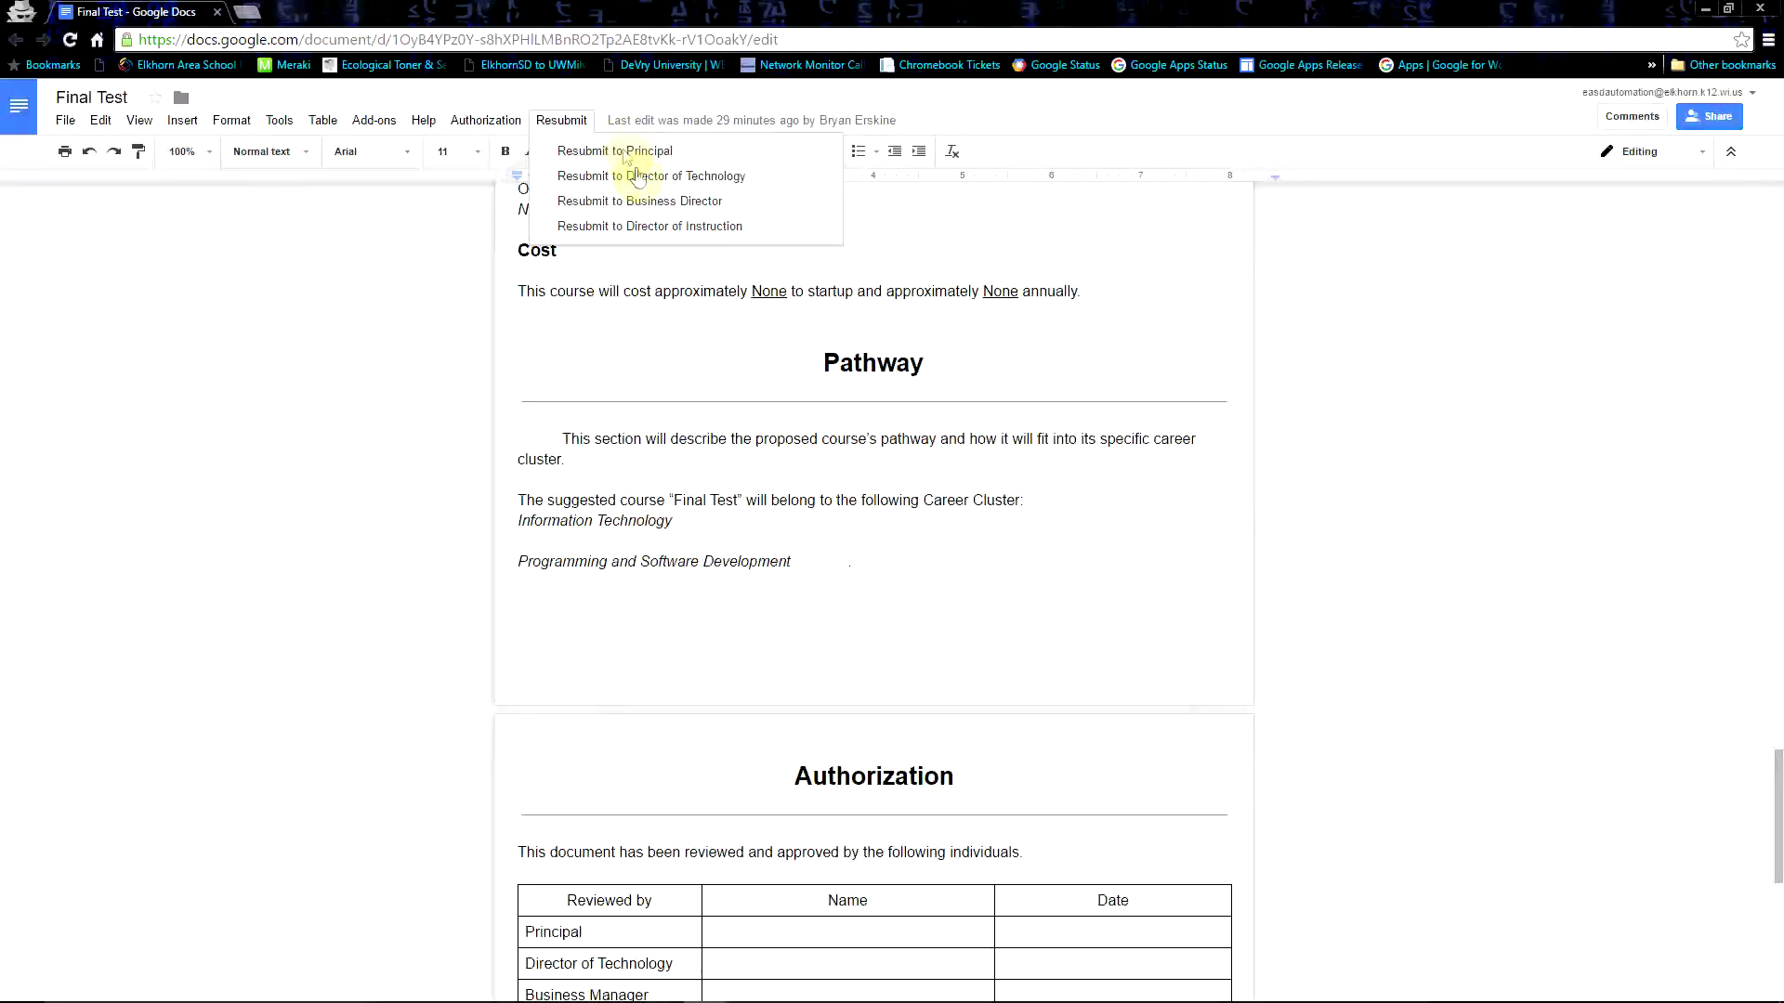
click(618, 152)
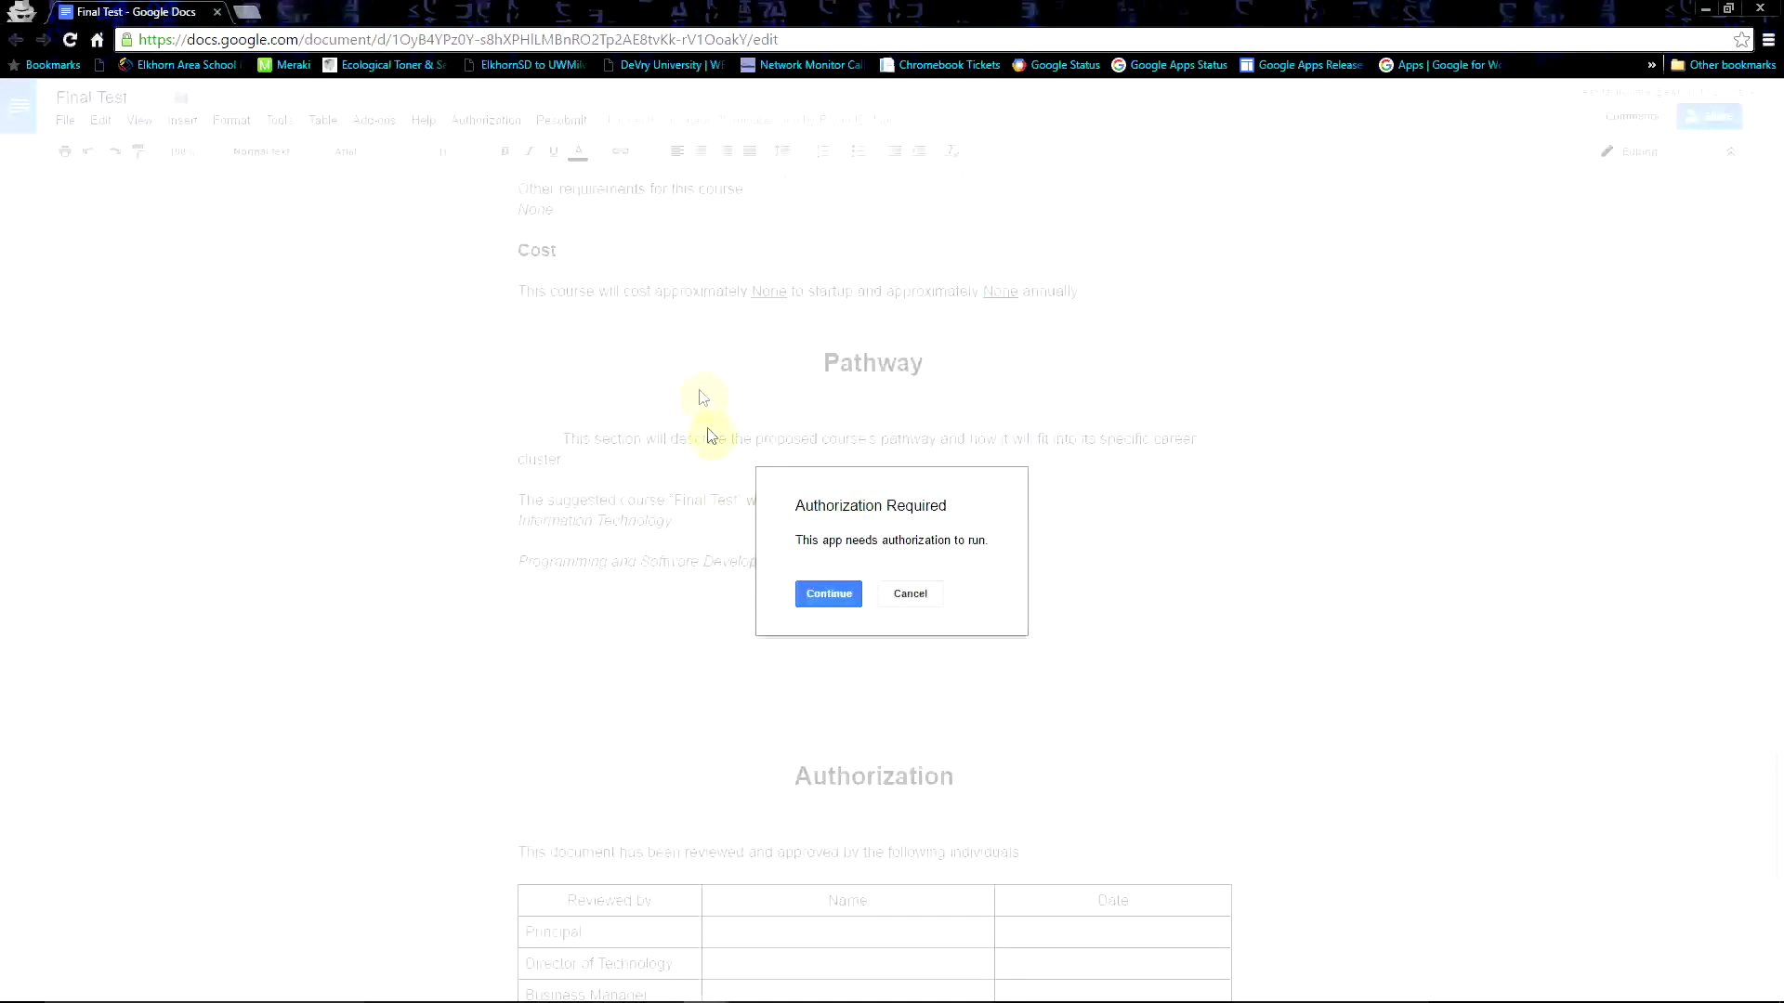
click(823, 599)
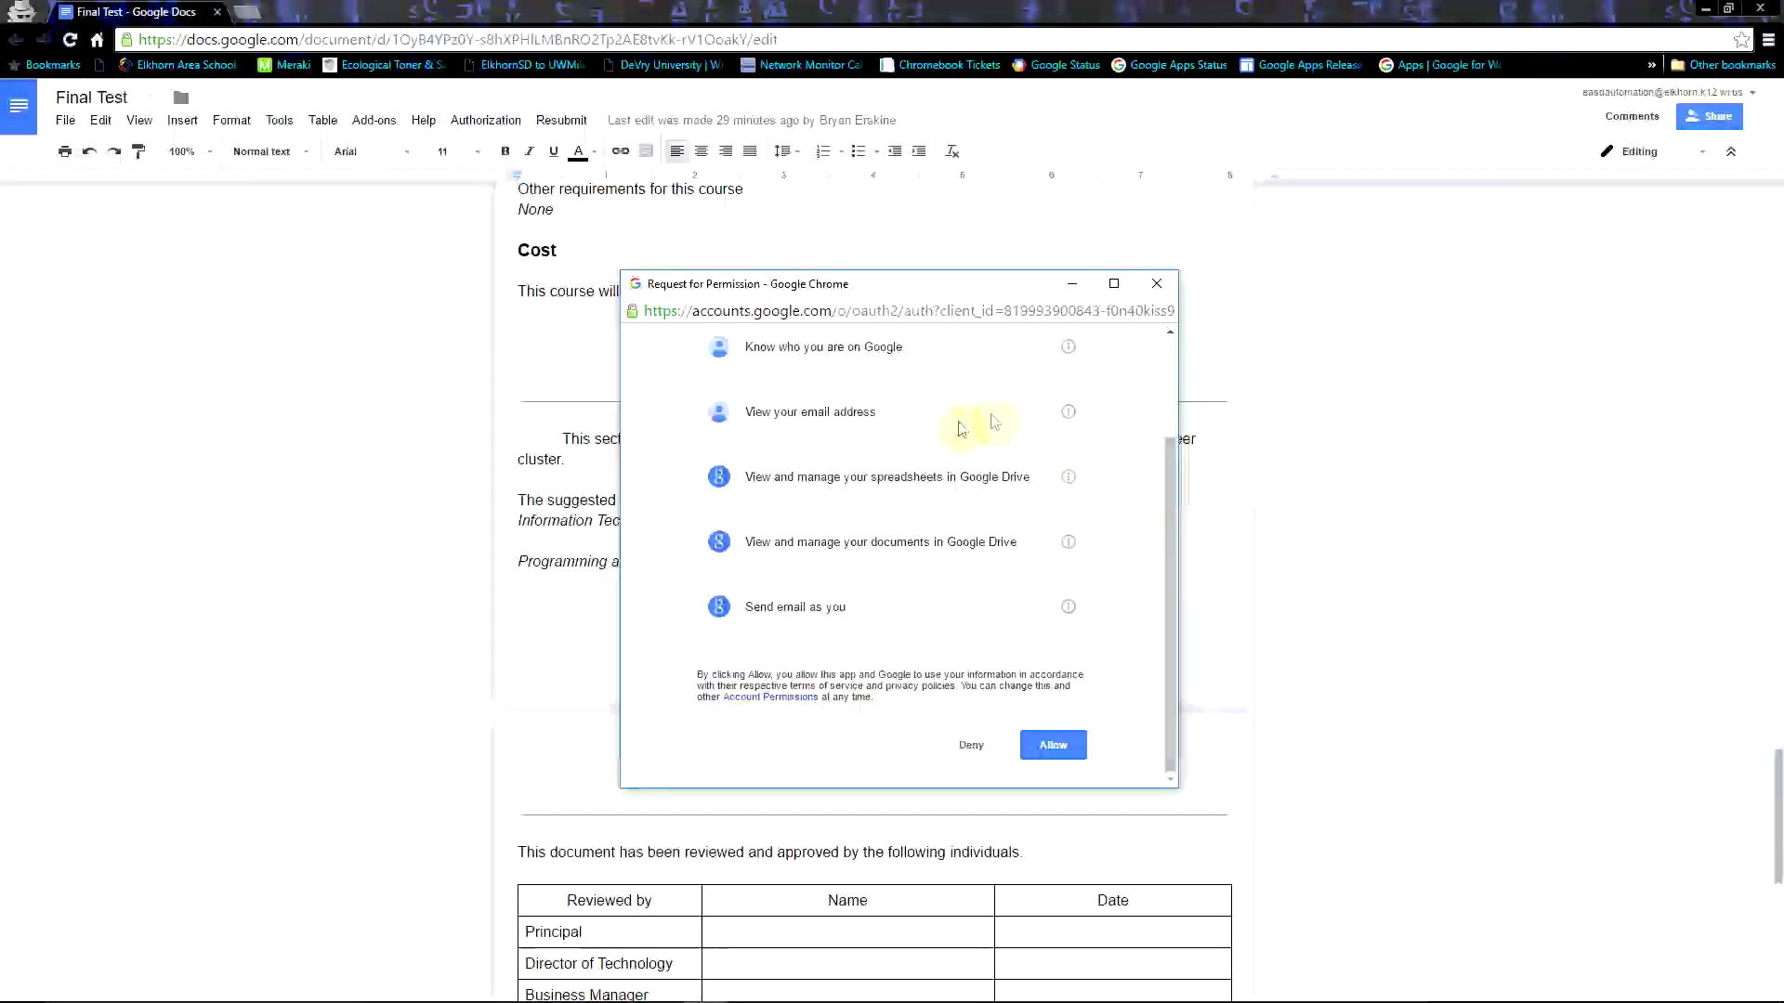
scroll(938, 502, up, 3)
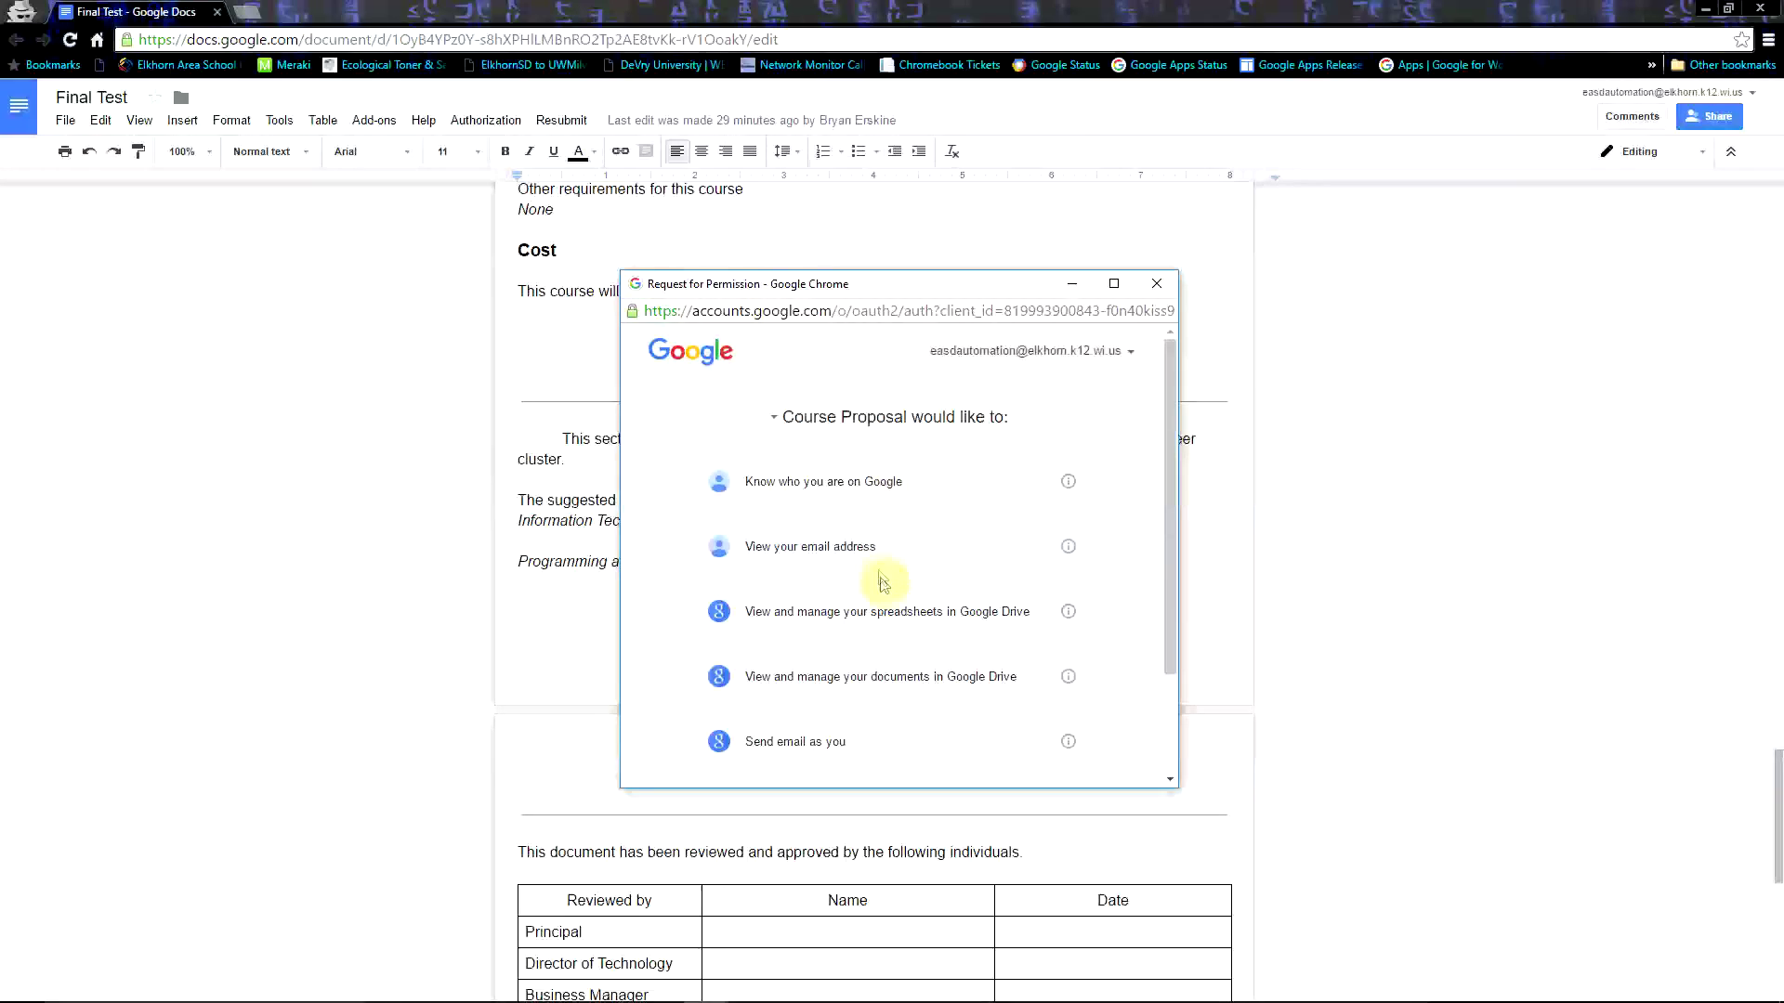
scroll(888, 602, down, 3)
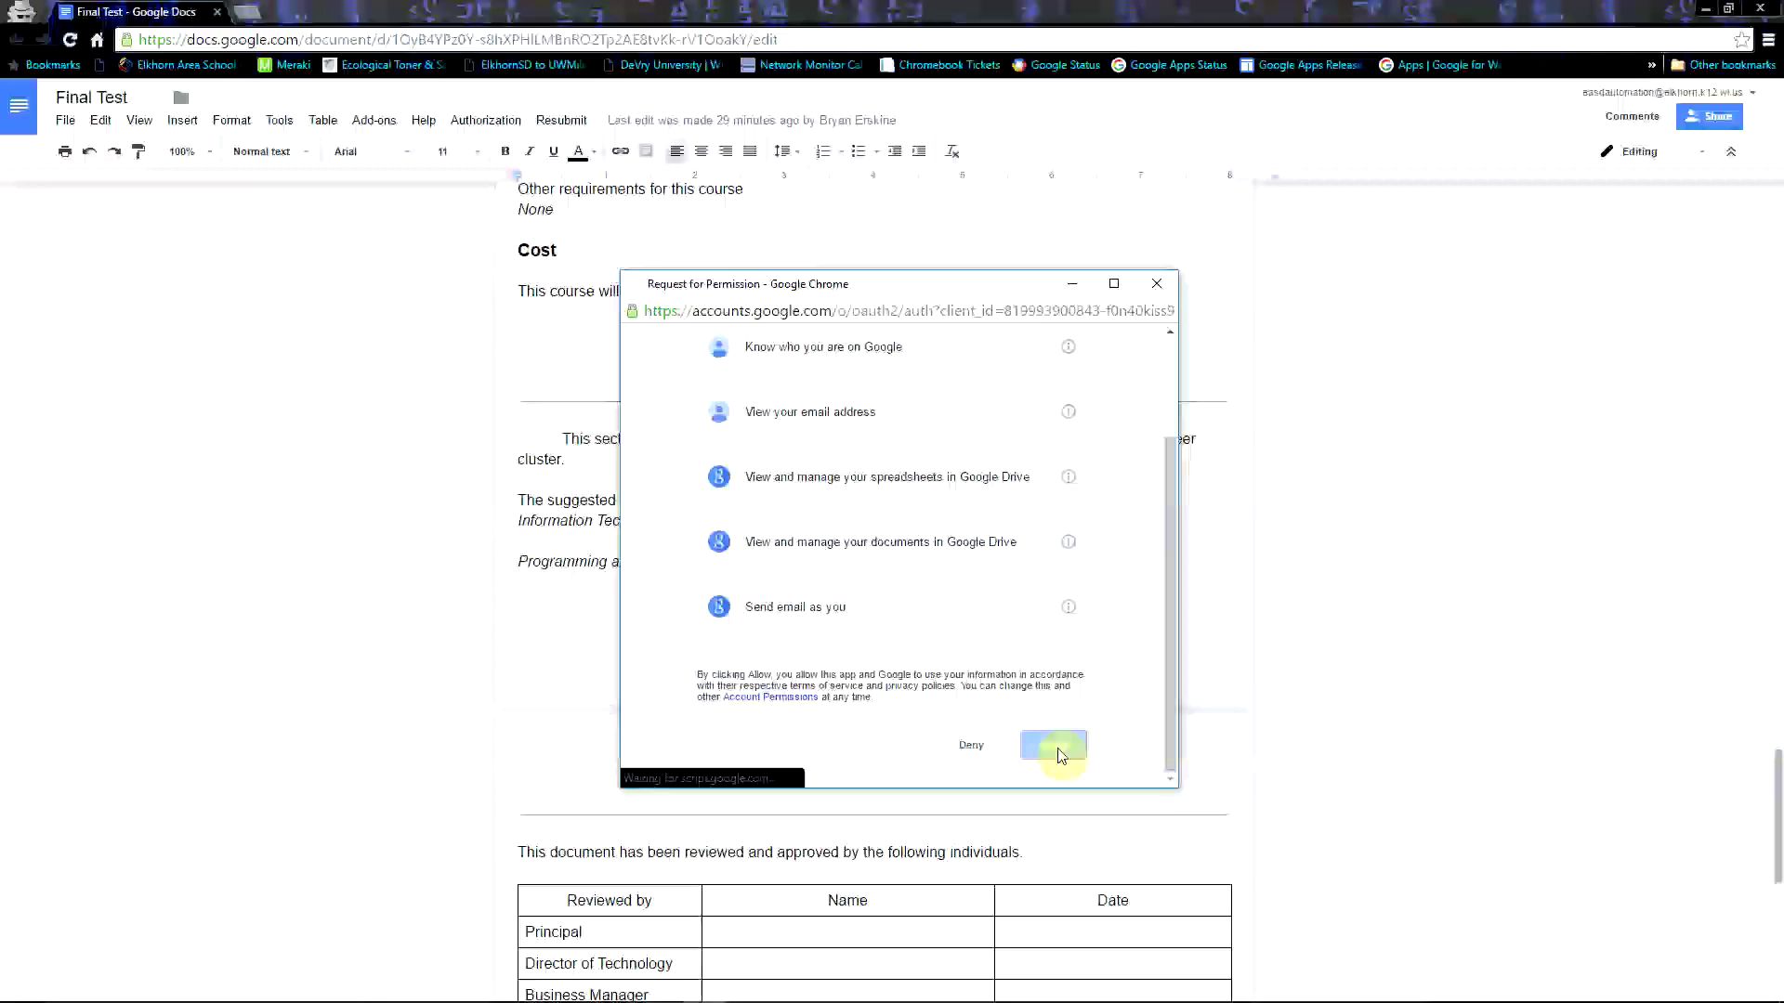
scroll(1059, 749, up, 10)
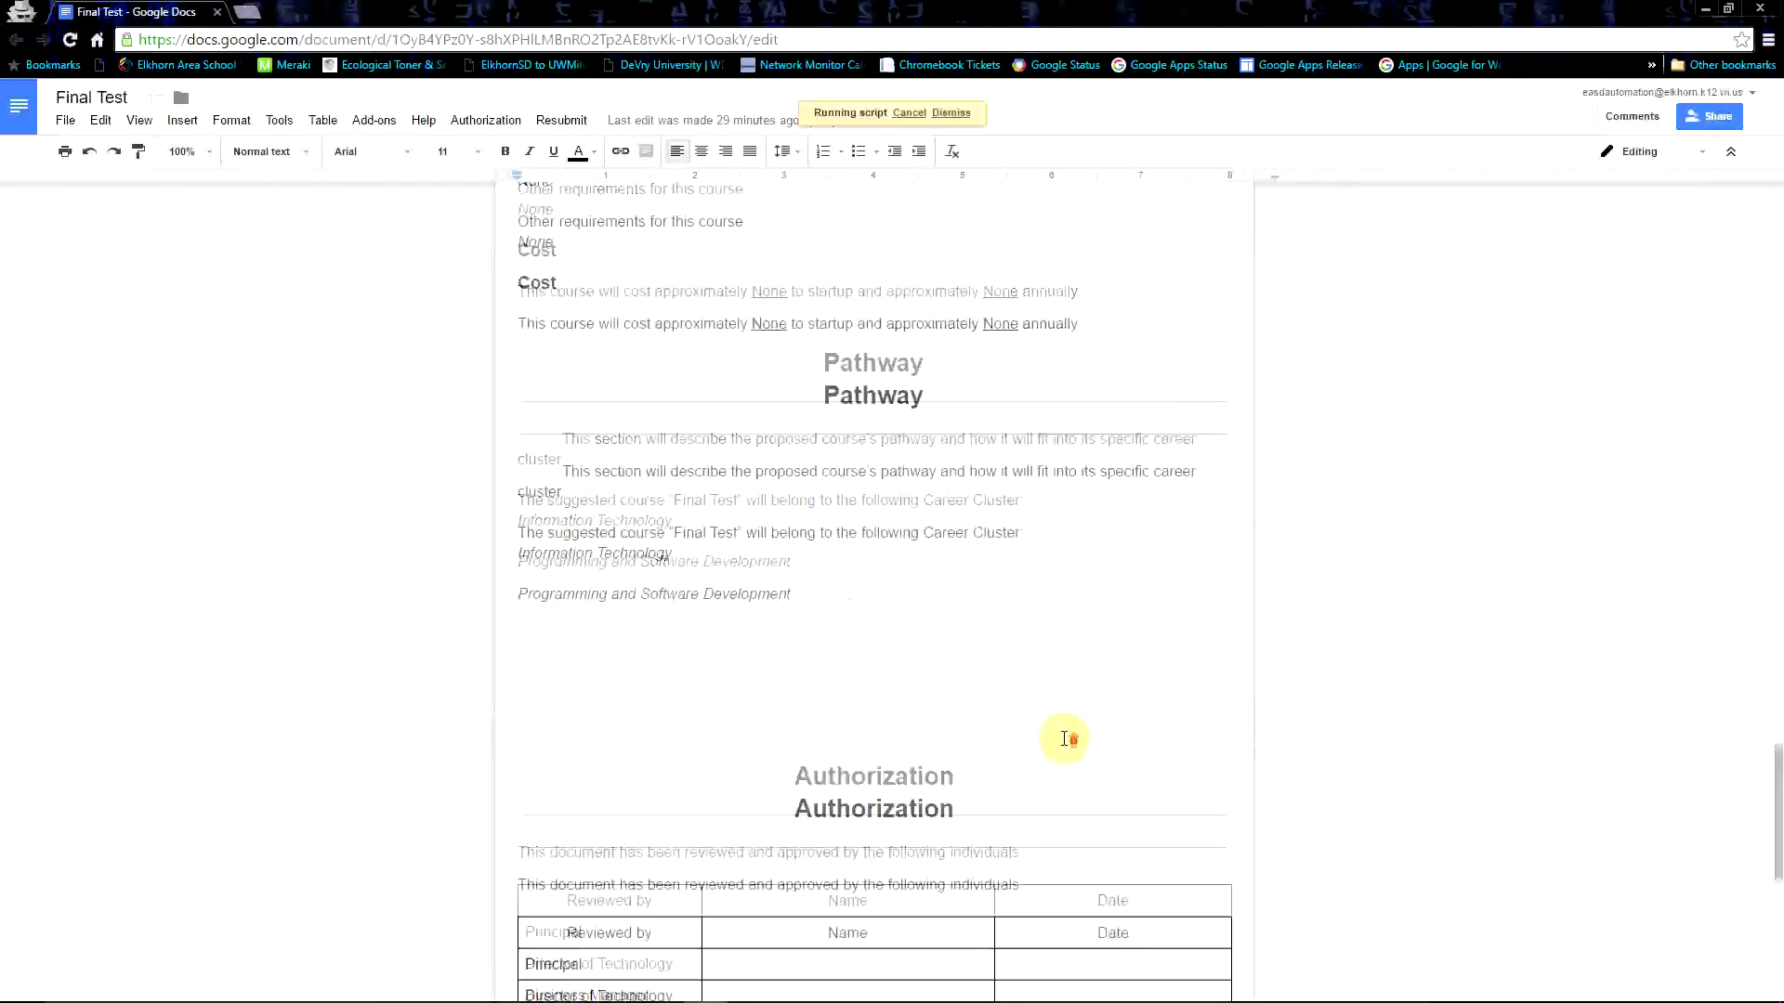
scroll(1065, 738, up, 5)
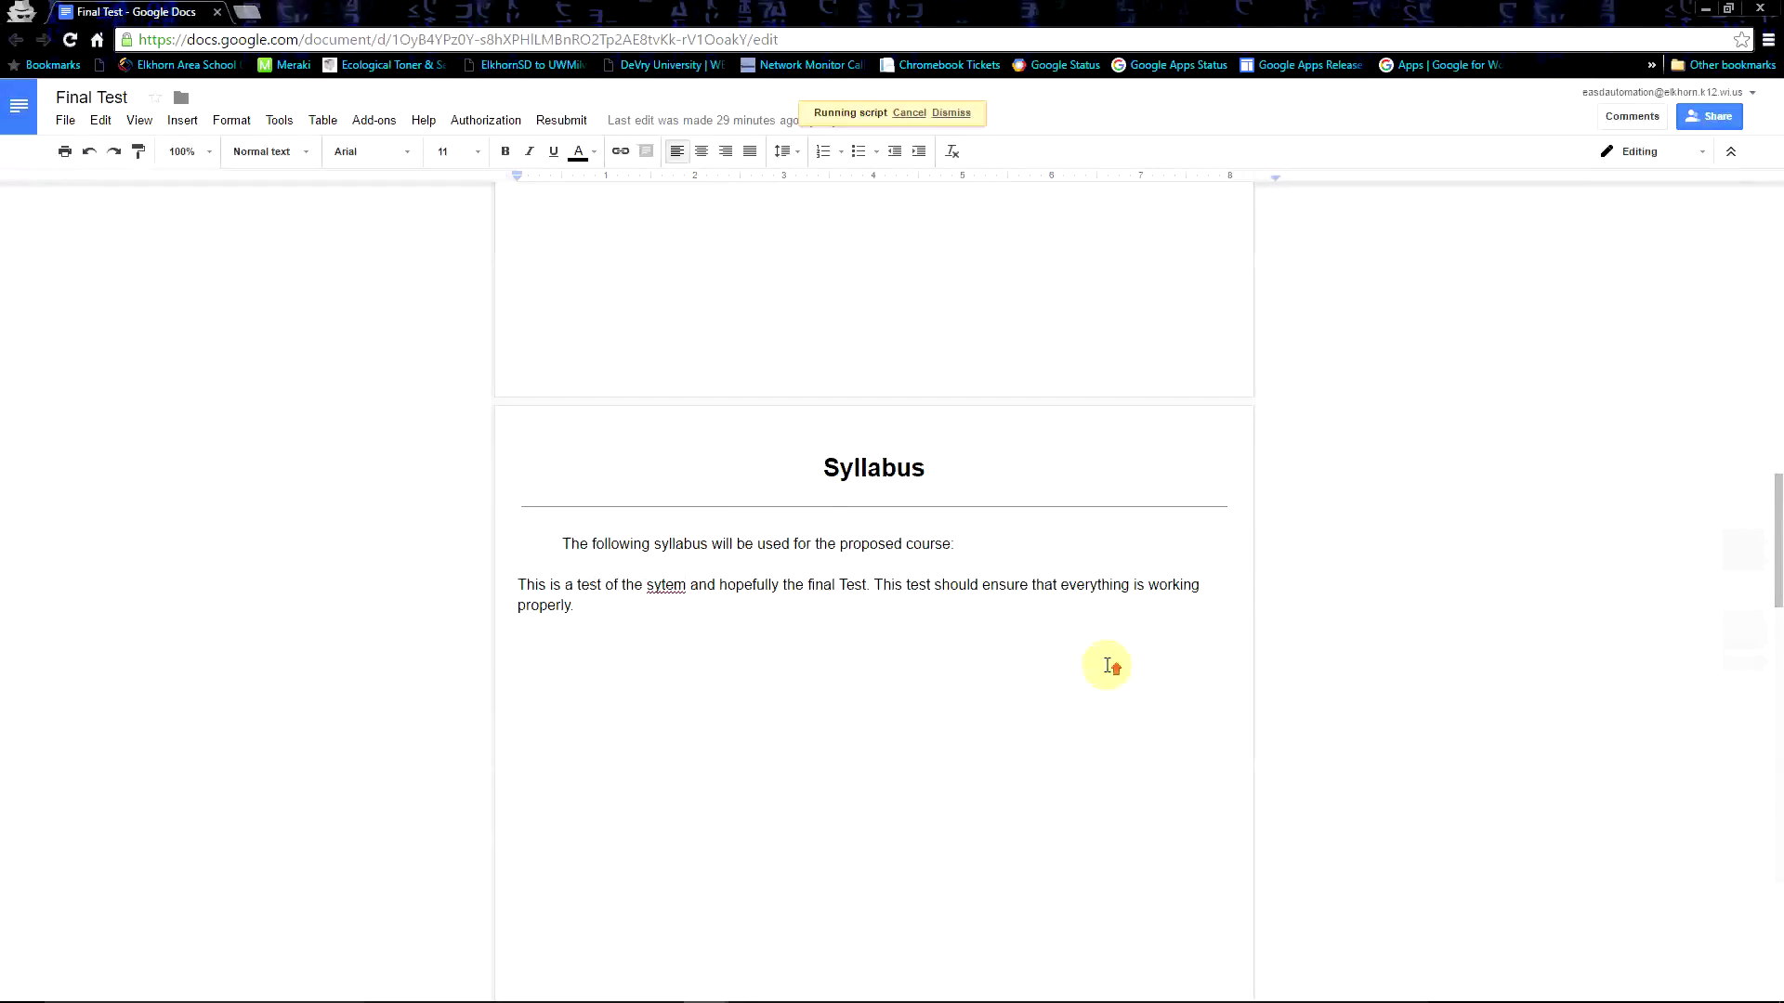
scroll(1110, 665, up, 15)
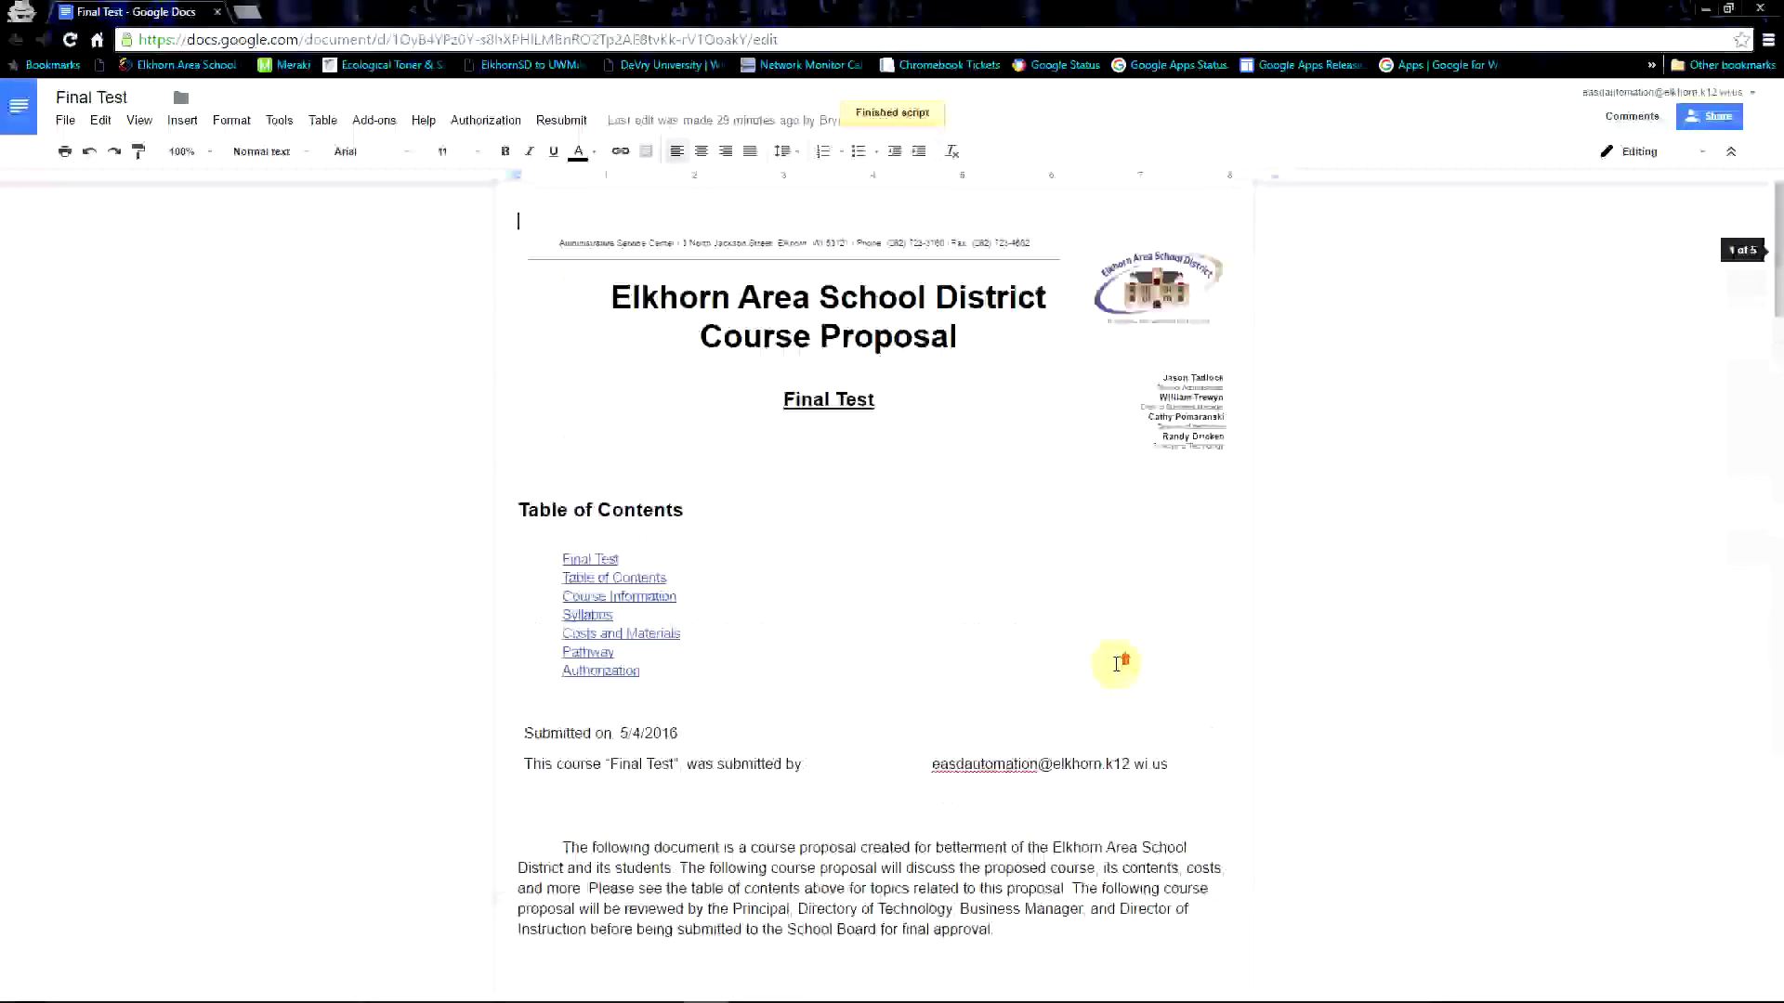